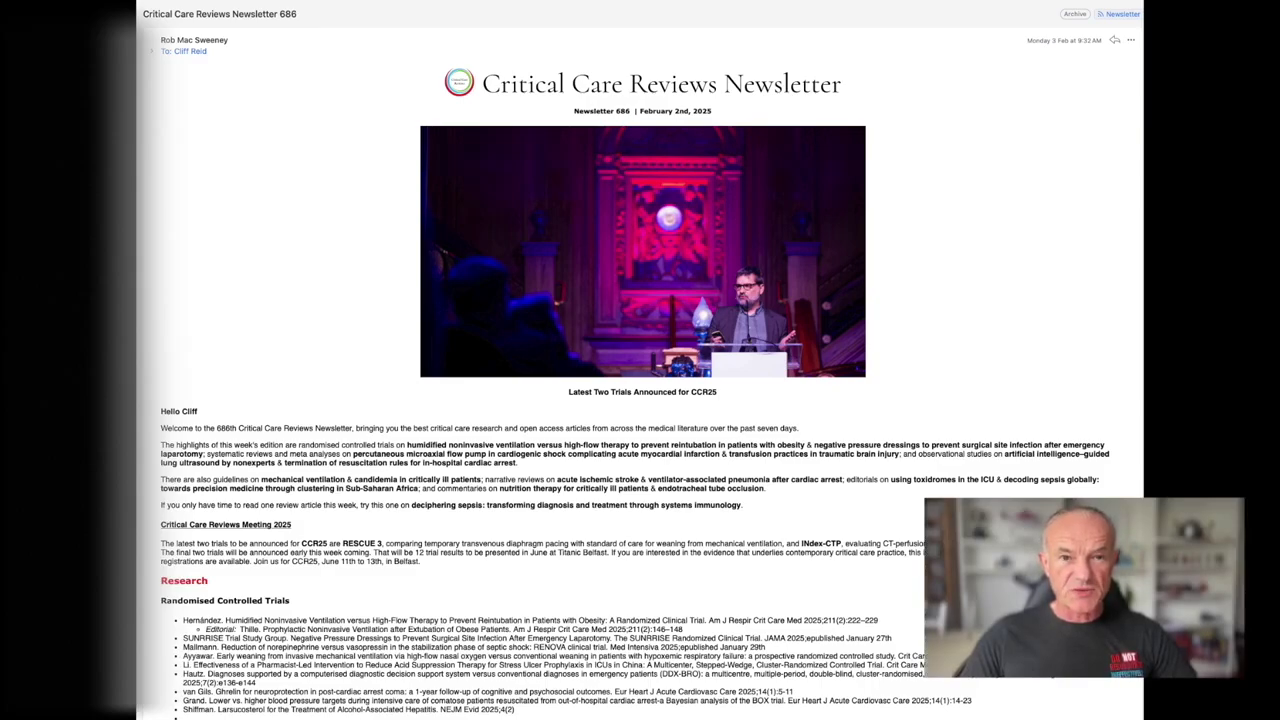
Skim the newsletter and the full Frontiers article on deciphering sepsis through systems immunology, including its key points, figures and references
scroll(270, 578, "down", 3)
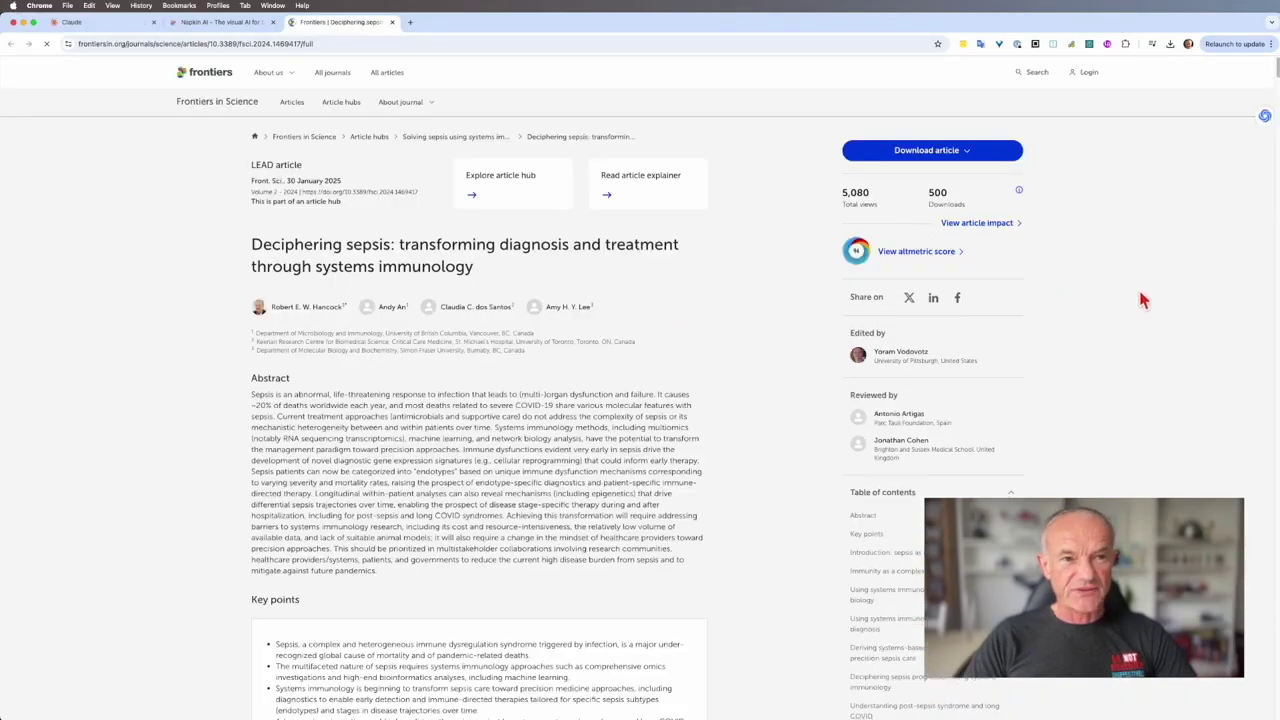
scroll(580, 345, "down", 3)
scroll(580, 345, "down", 6)
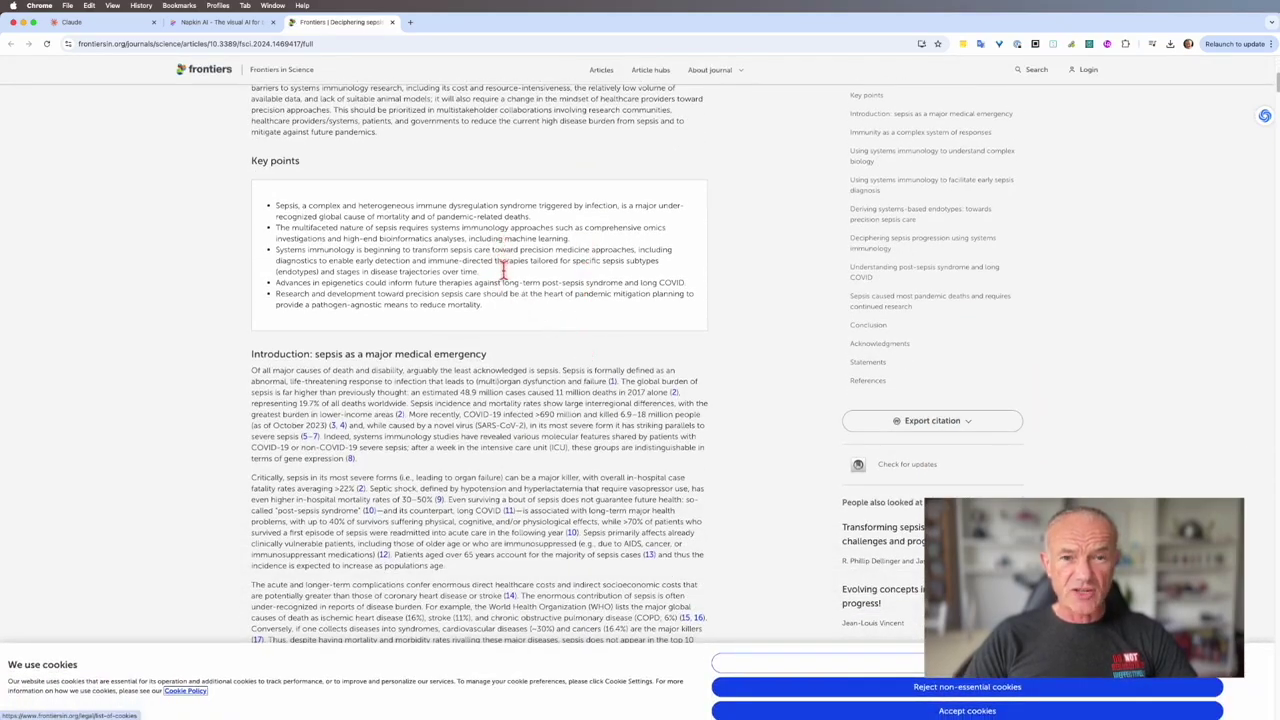
scroll(588, 300, "down", 1)
scroll(588, 300, "down", 8)
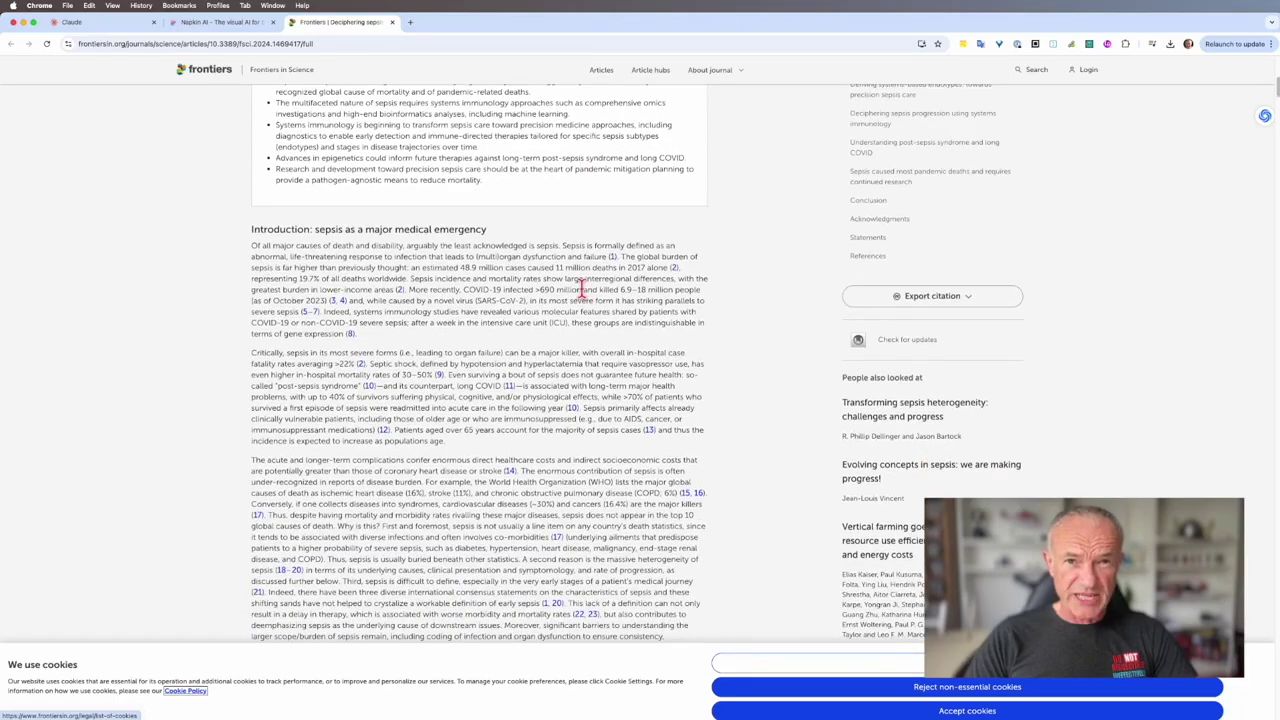
scroll(587, 296, "down", 15)
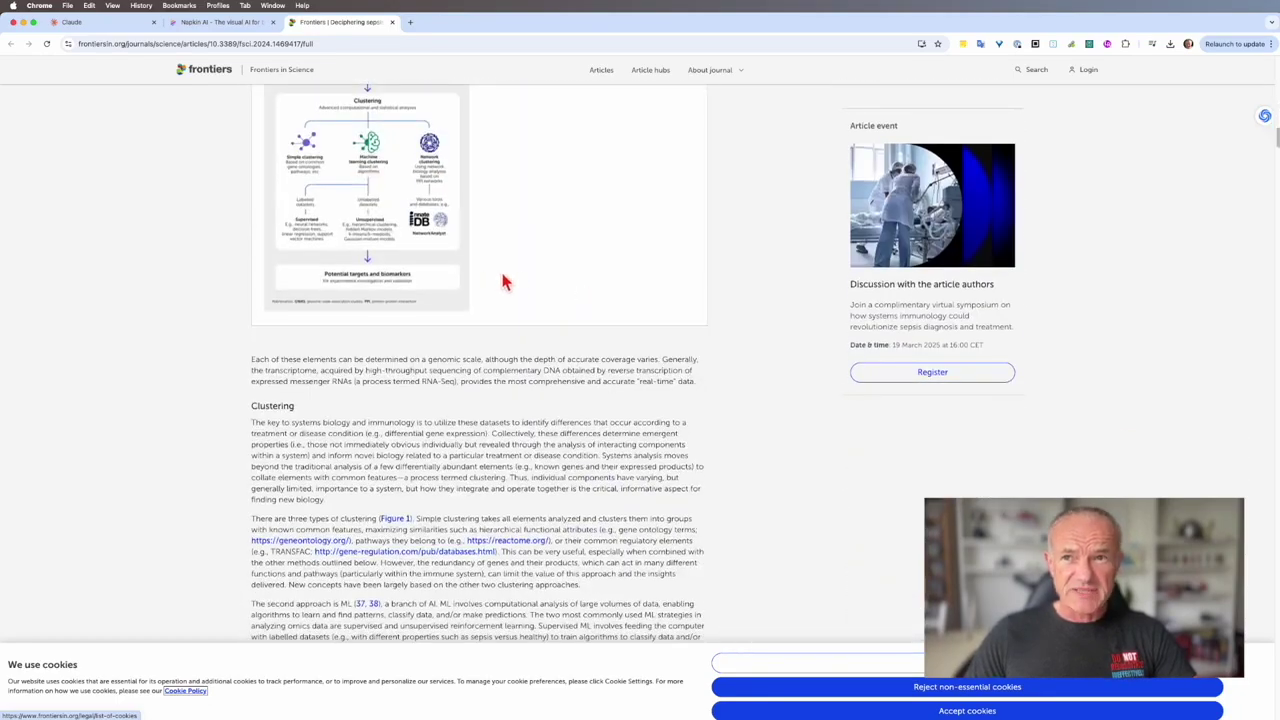
scroll(500, 280, "down", 10)
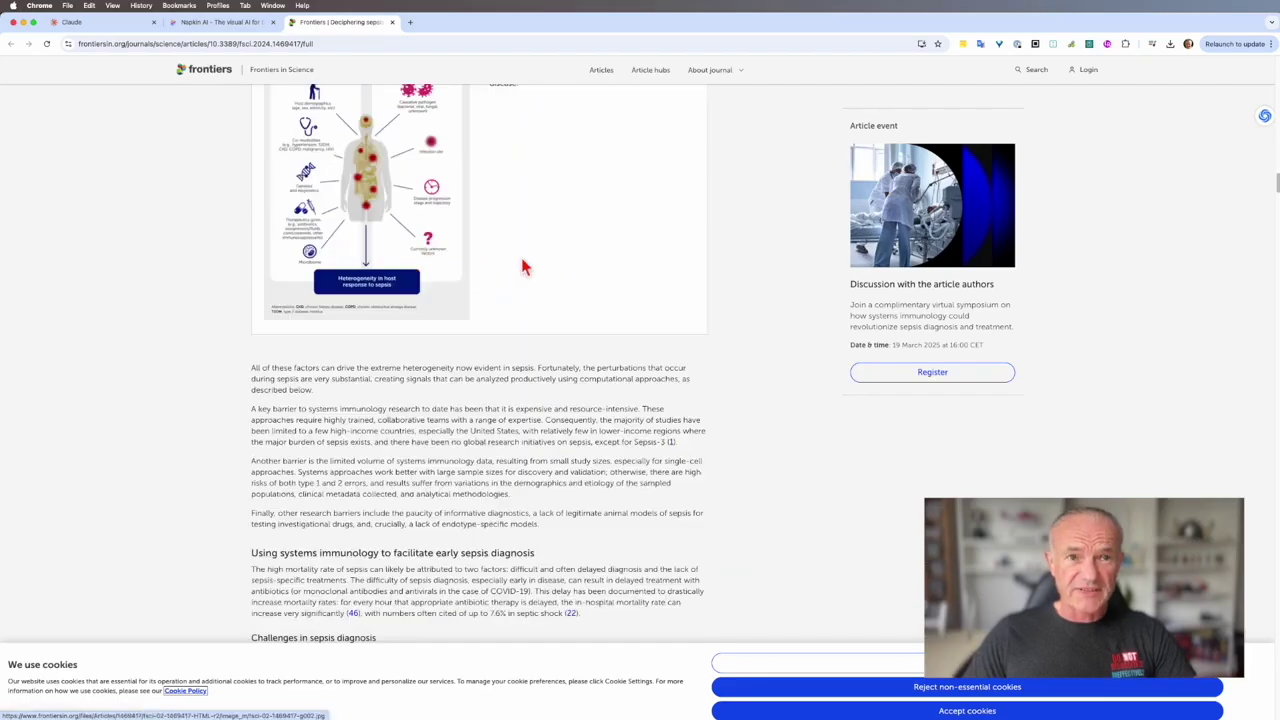
scroll(548, 270, "down", 15)
scroll(548, 268, "down", 20)
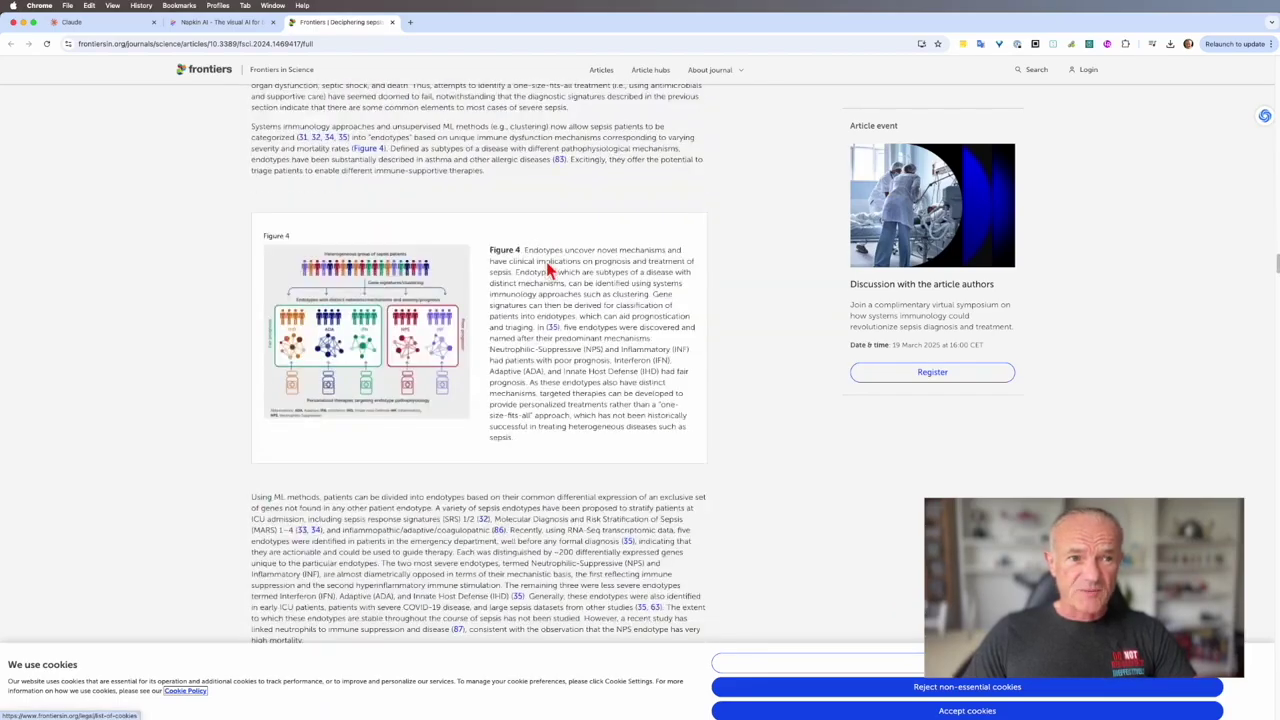
scroll(548, 268, "down", 20)
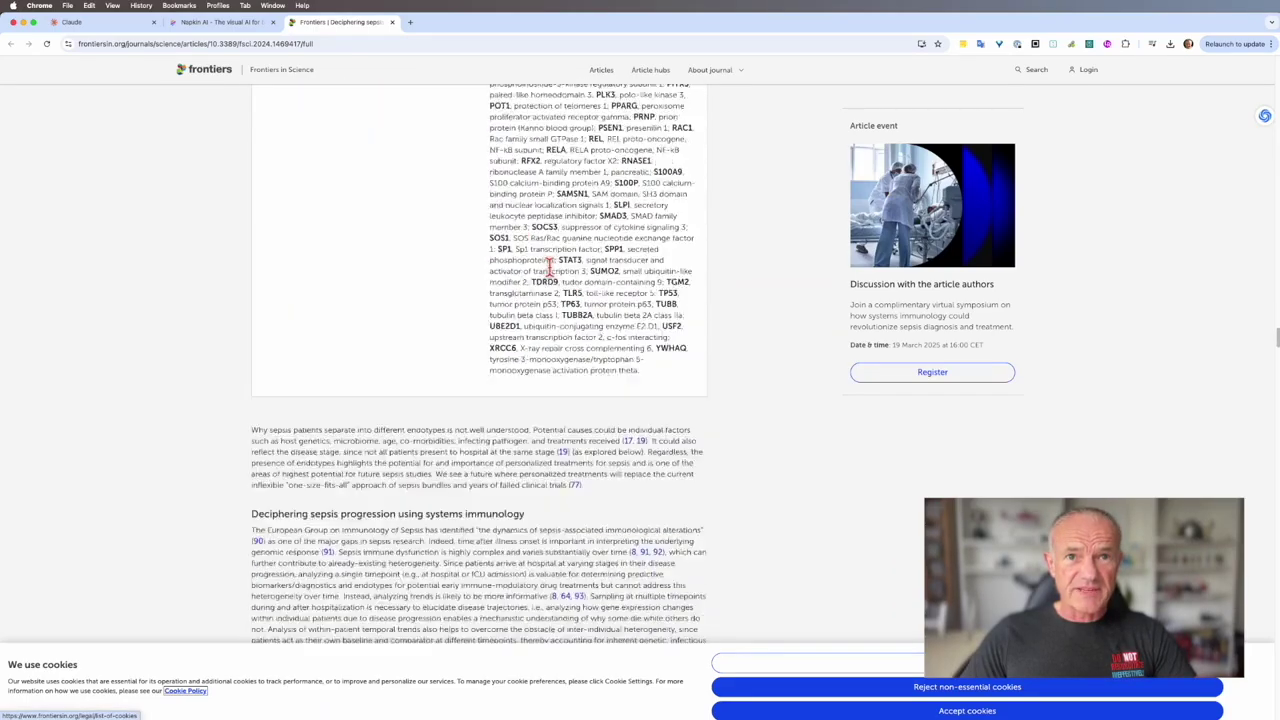
scroll(548, 268, "down", 20)
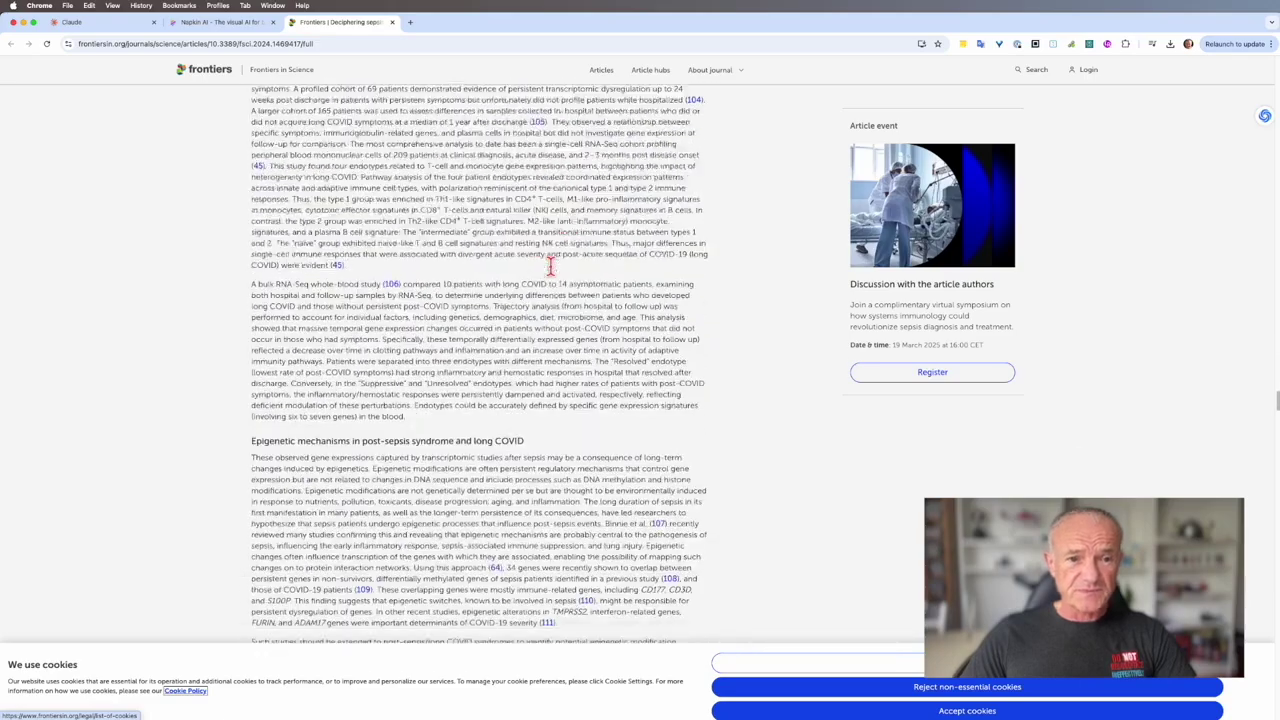
scroll(548, 268, "down", 20)
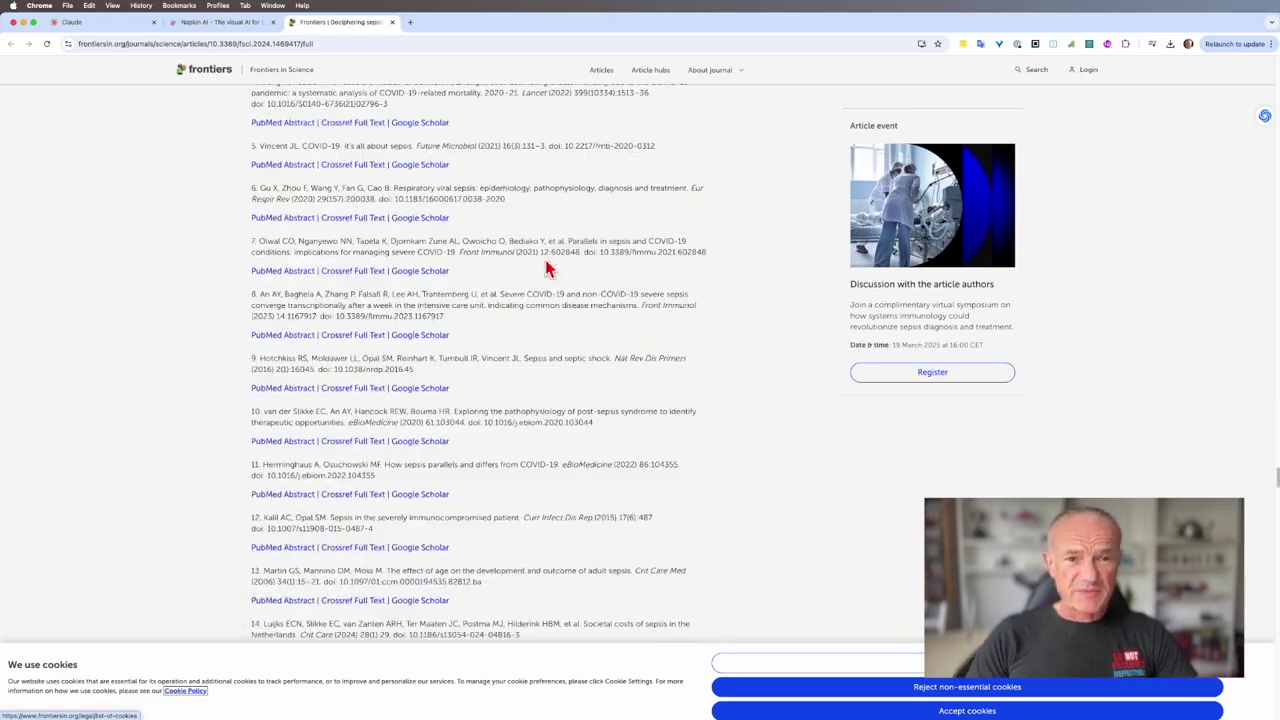
scroll(545, 258, "up", 20)
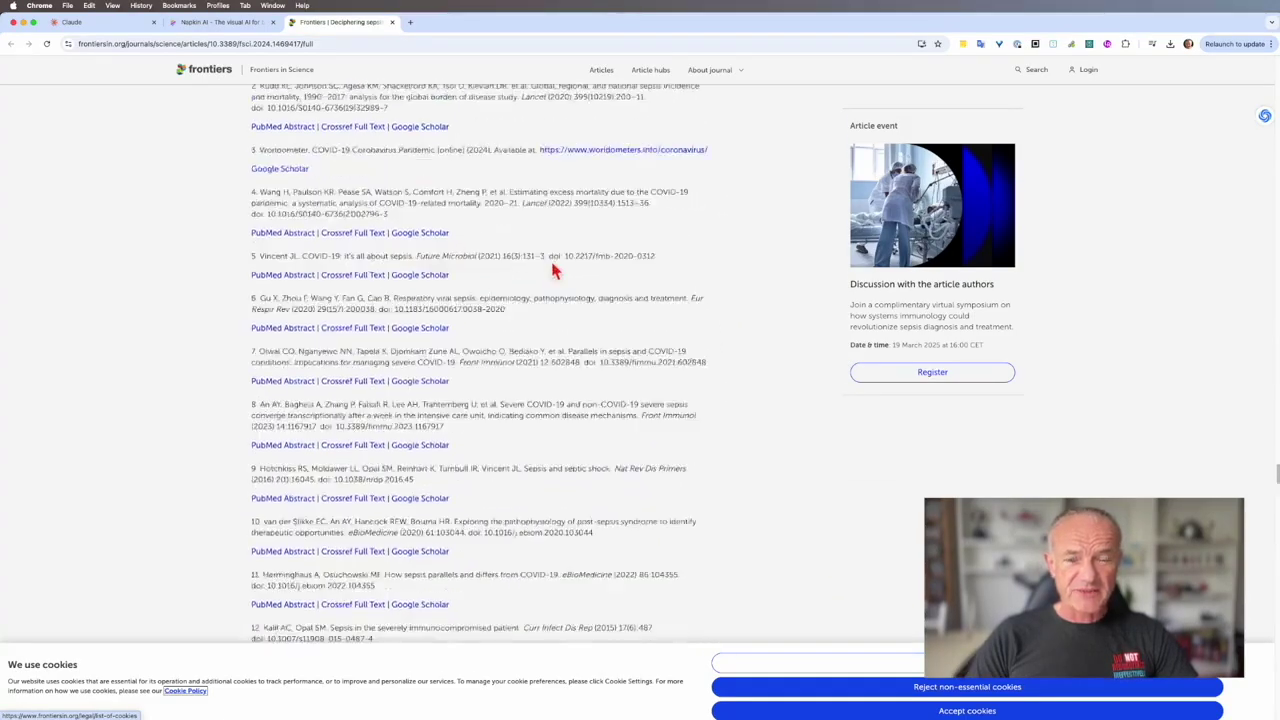
scroll(556, 268, "up", 20)
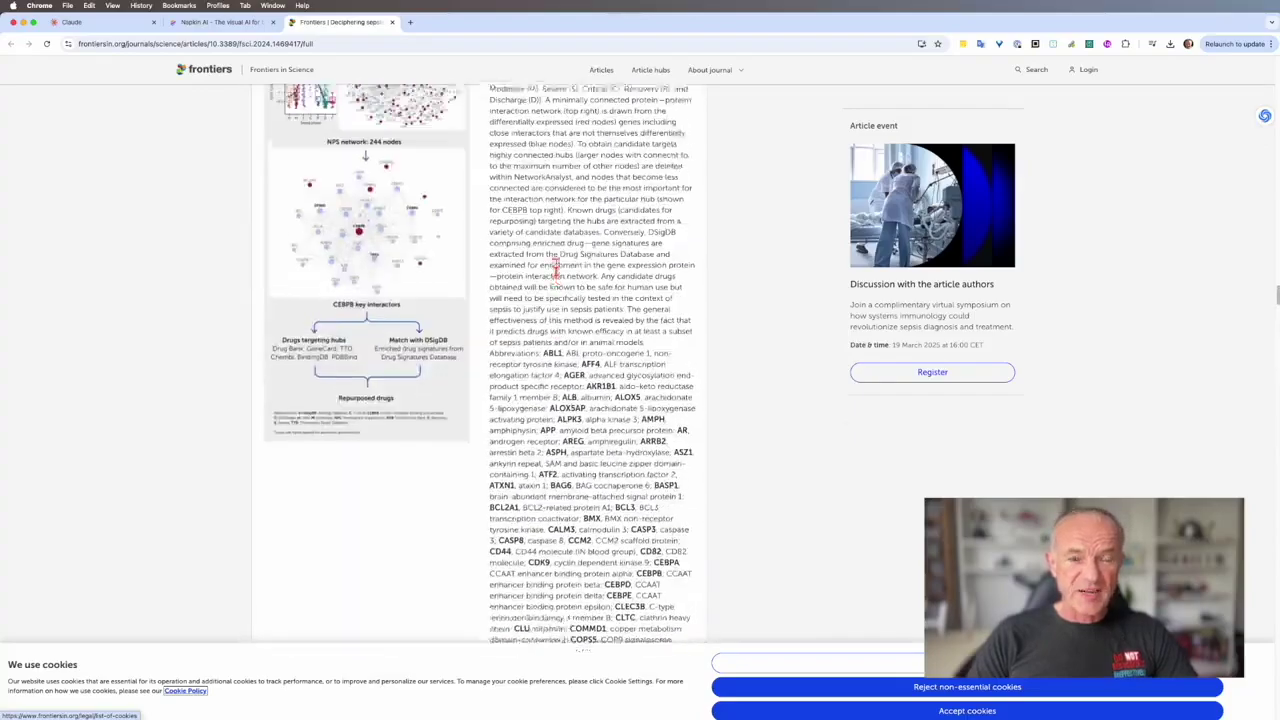
scroll(558, 268, "up", 20)
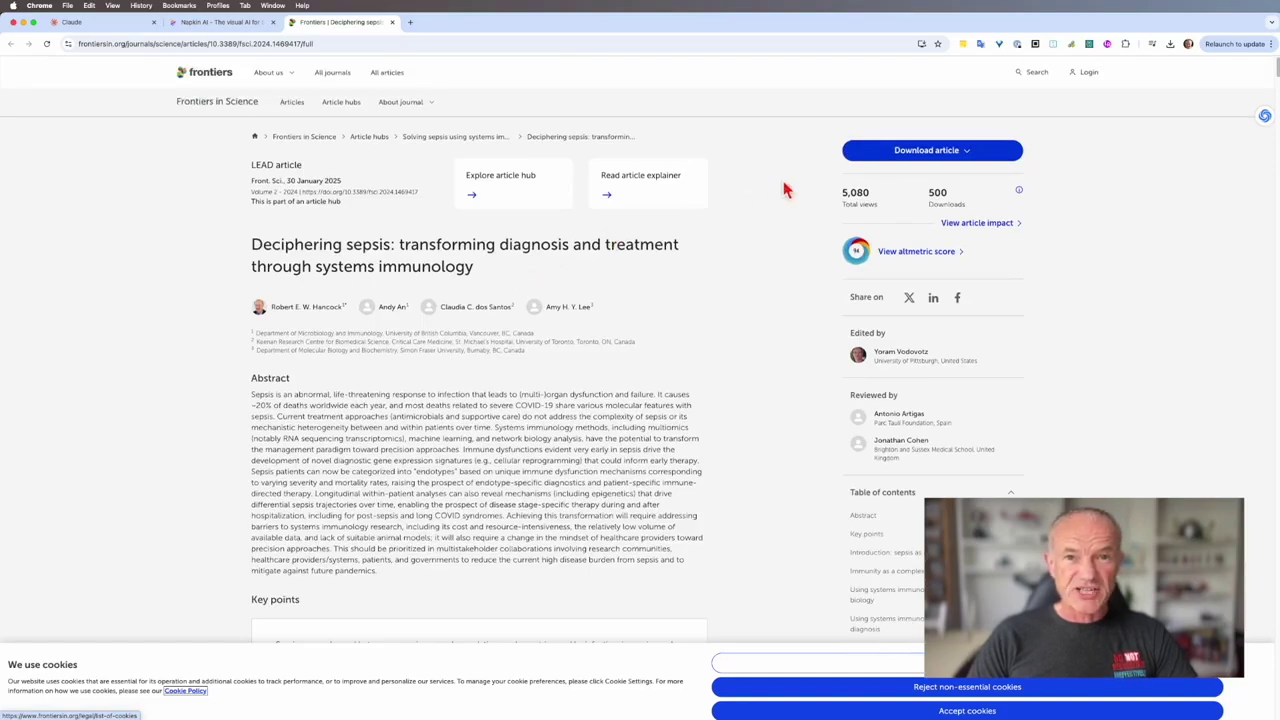
Download the sepsis article as a PDF and select fsci-02-1469417.pdf in the Downloads folder
left_click(892, 158)
left_click(893, 184)
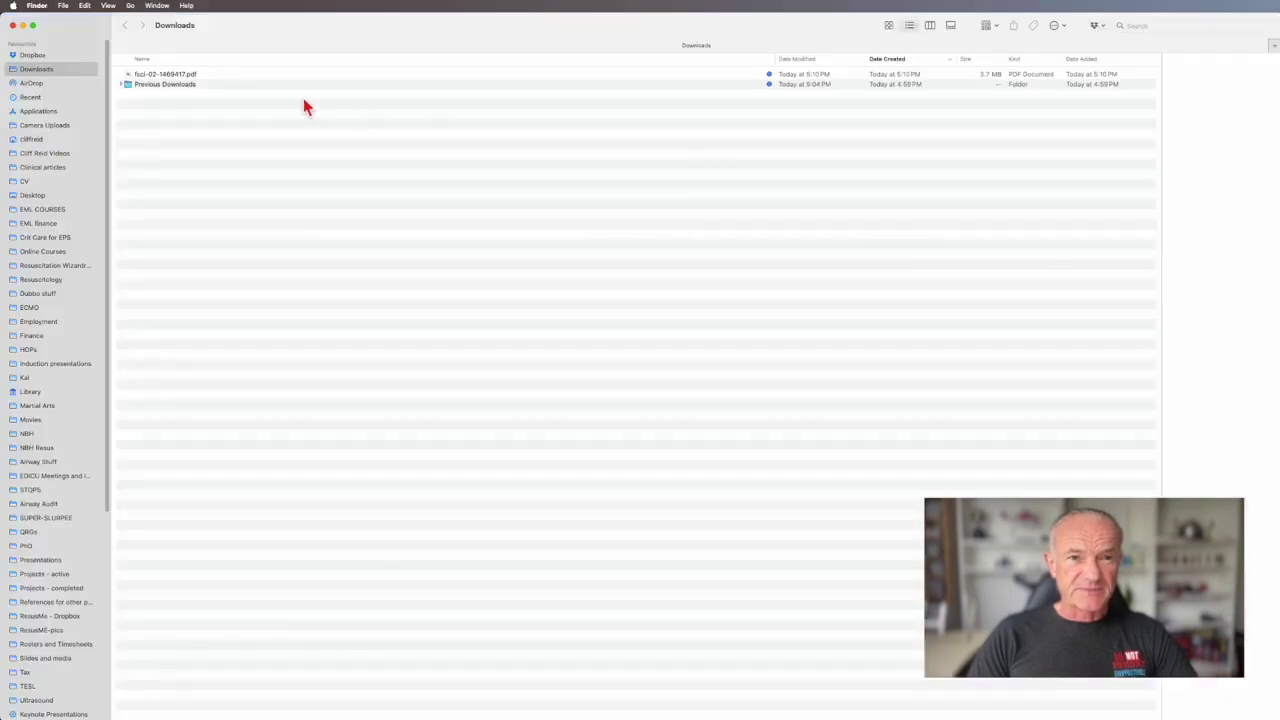
left_click(176, 79)
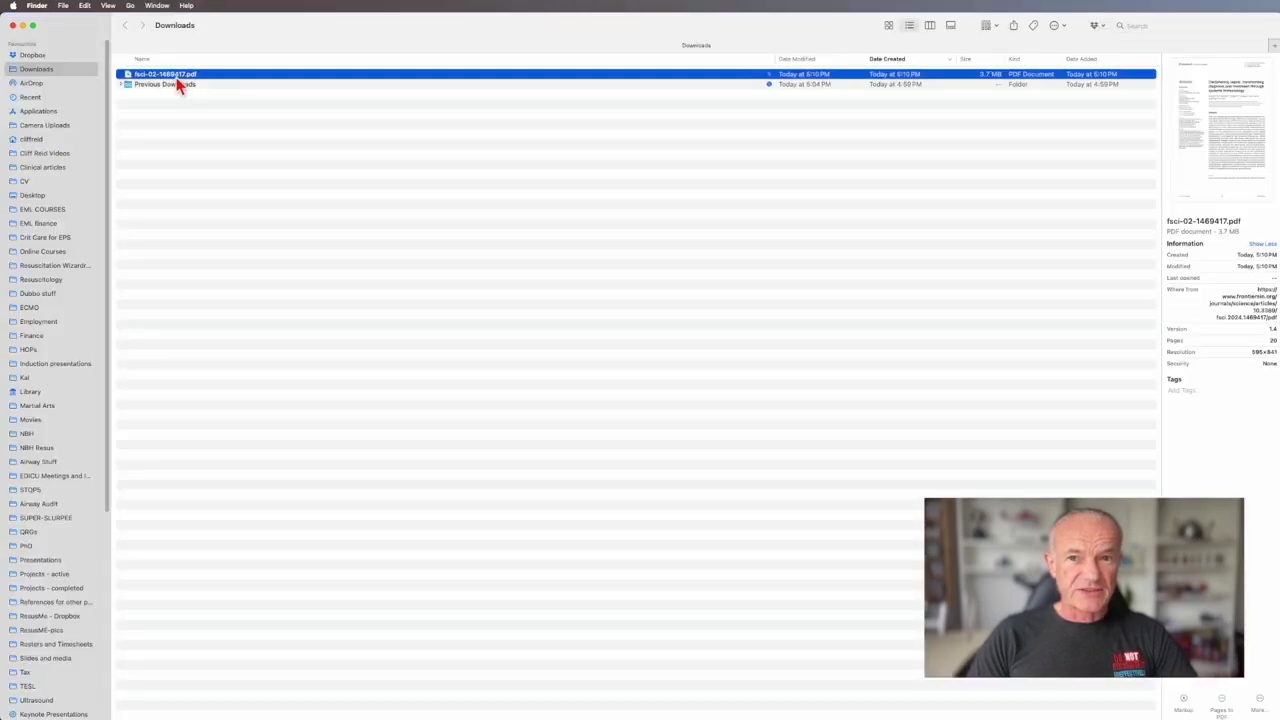
Switch to Claude and write the prompt "Please summarise this article in 500 words including key concepts and clinical relevance"
key("super+Tab")
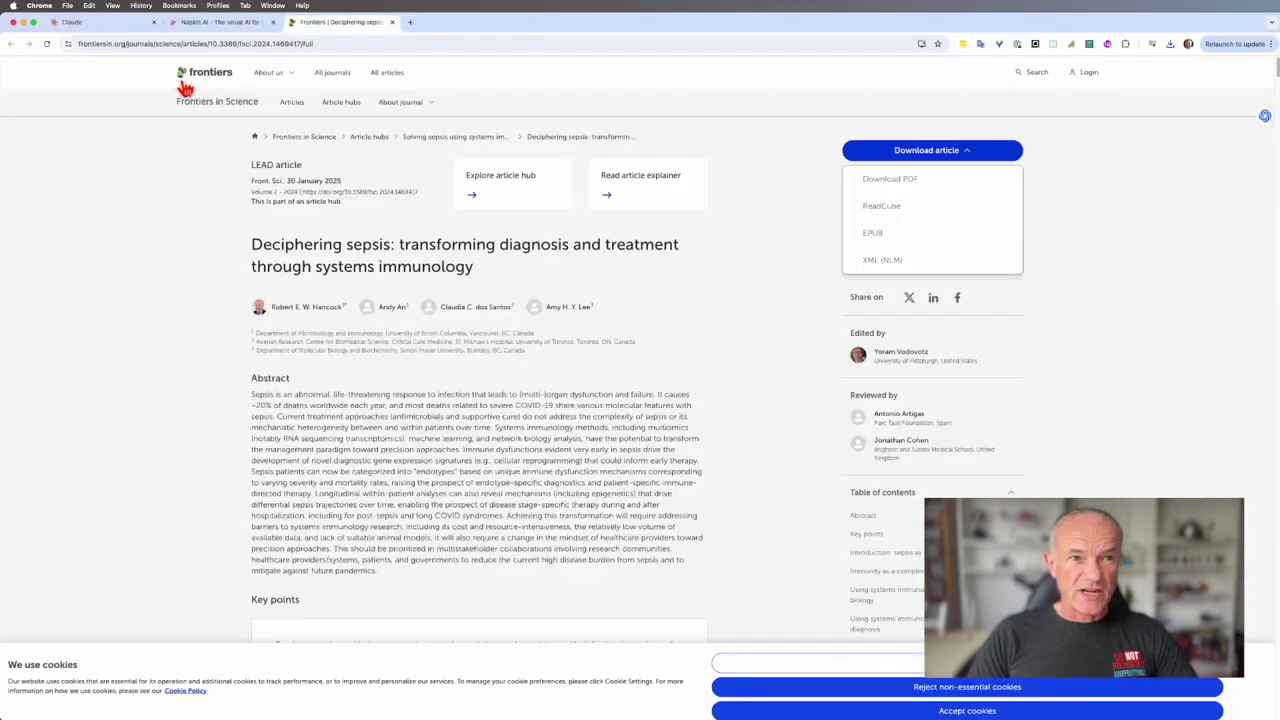
left_click(114, 32)
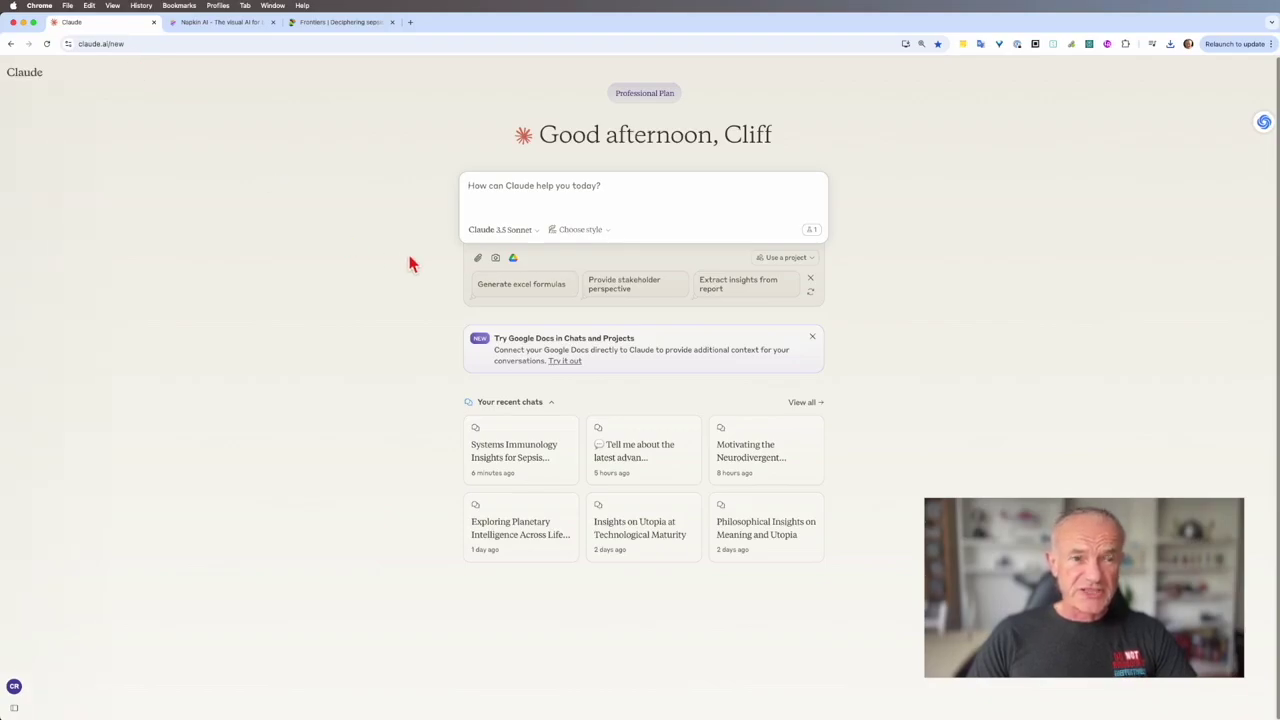
type("Please summarise this article in 500 words including key concepts and clinical relev")
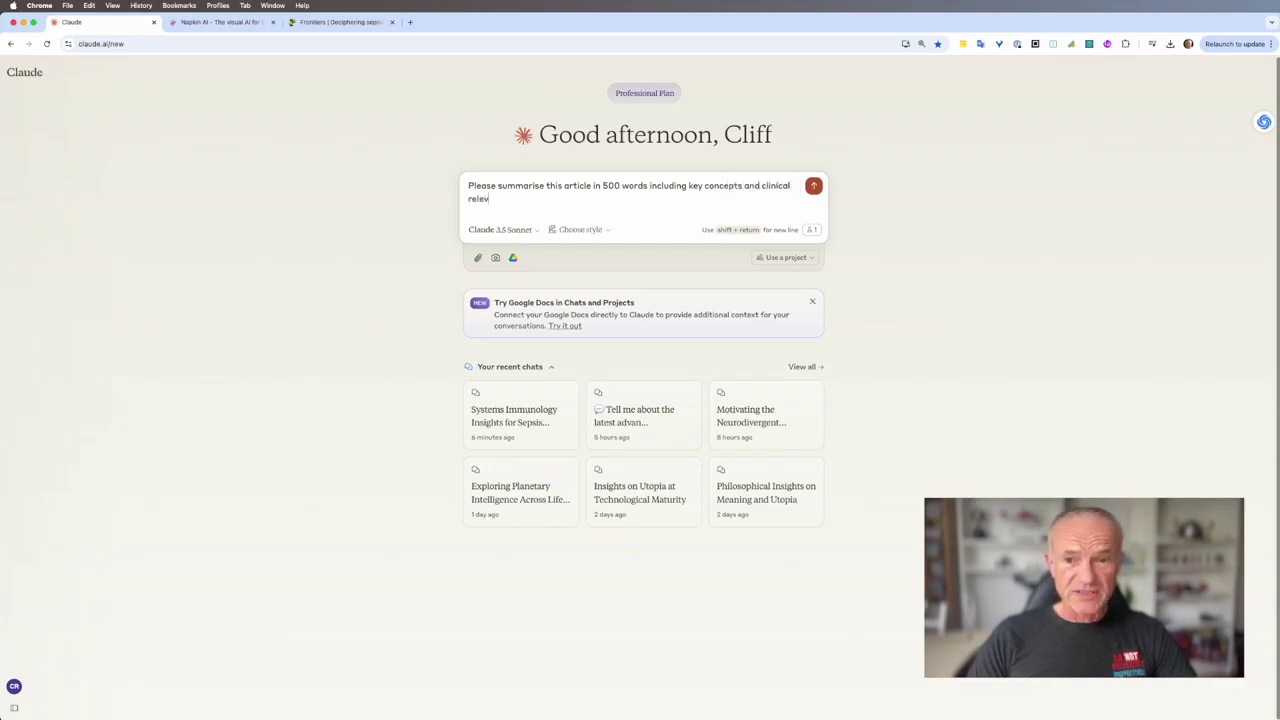
Attach fsci-02-1469417.pdf from the Downloads folder to the Claude prompt and submit it
key("super+Tab")
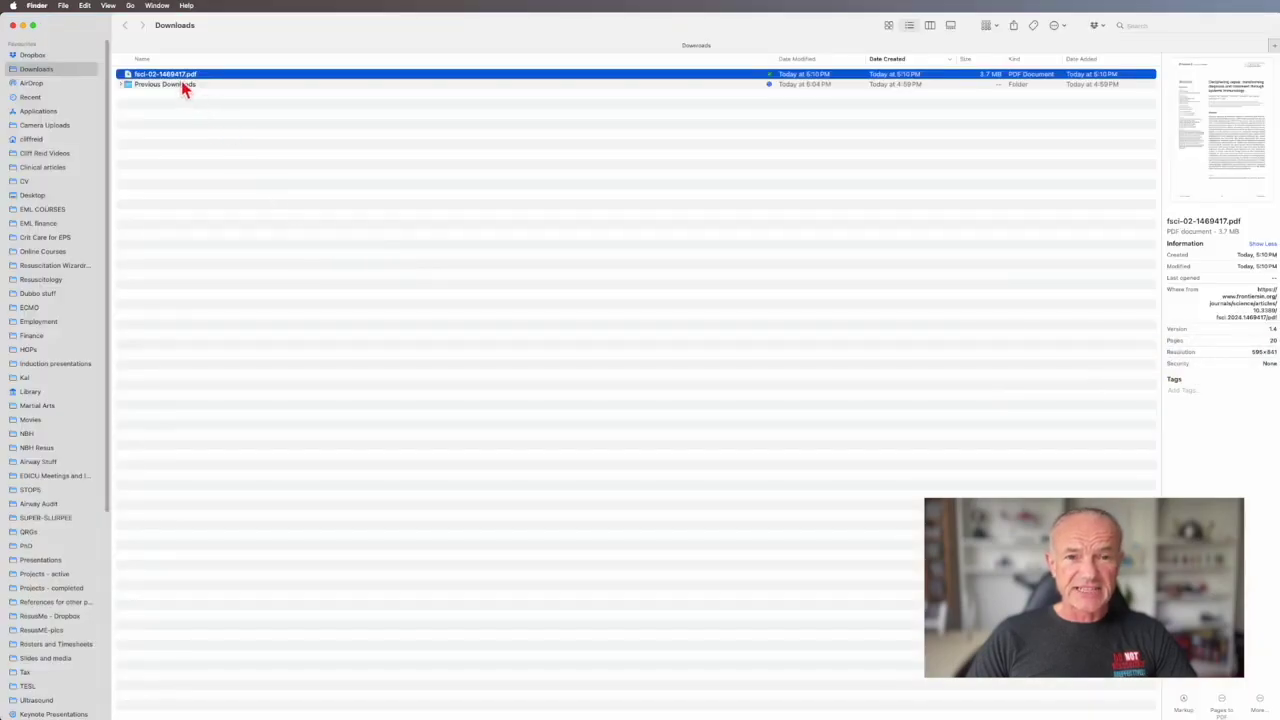
left_click_drag(179, 78, 640, 300)
key("super+Tab")
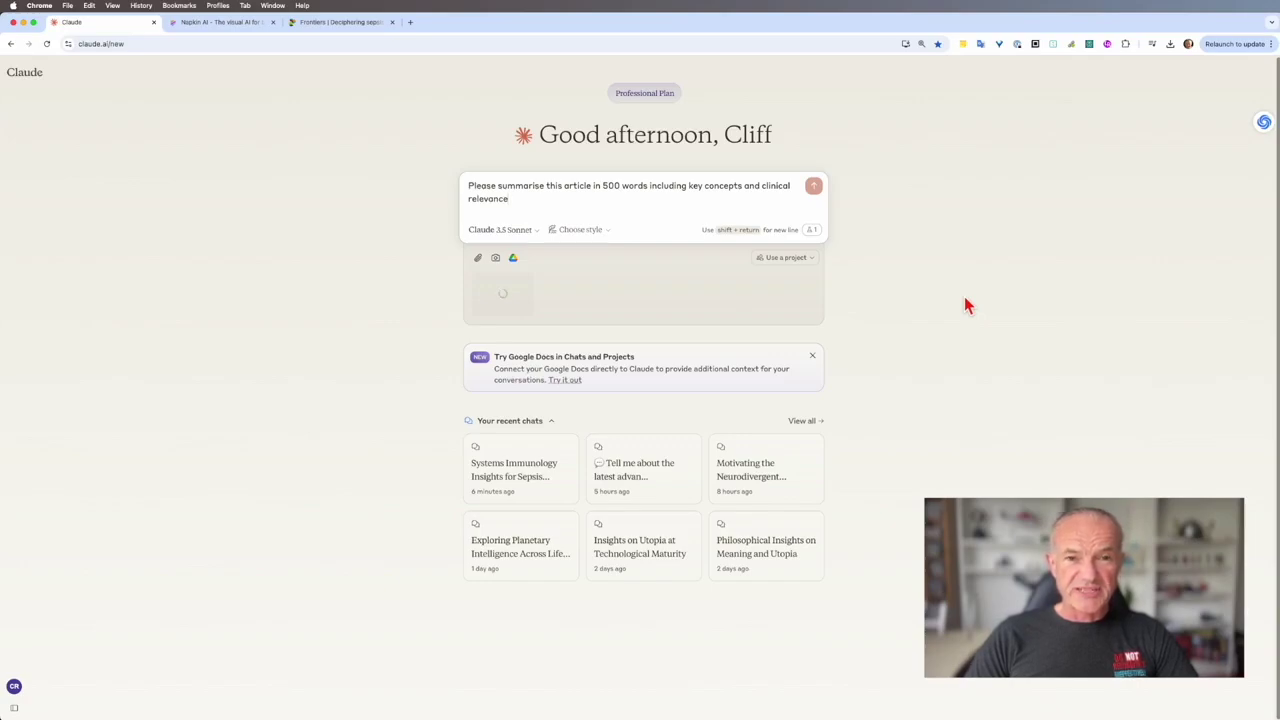
left_click(815, 190)
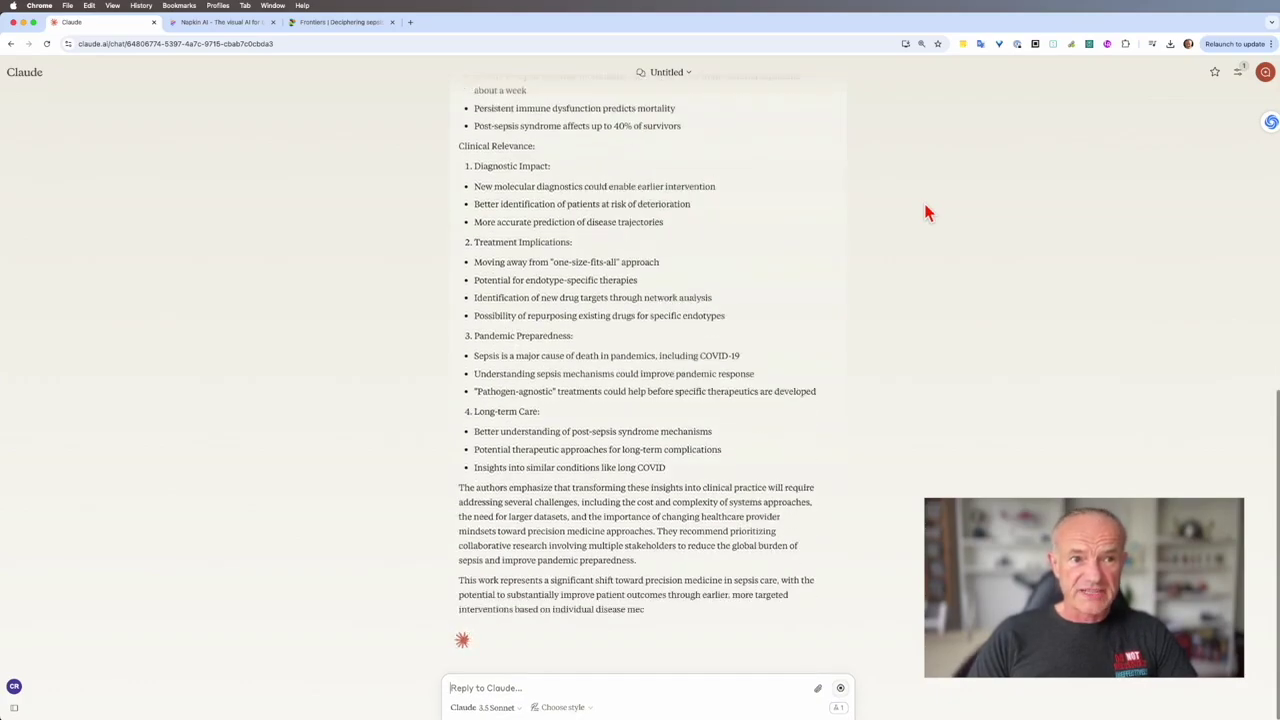
Review the Disease Endotypes section of the generated summary, focusing on the distinct sepsis subtypes and the five main endotypes
scroll(924, 203, "up", 3)
left_click_drag(474, 257, 631, 288)
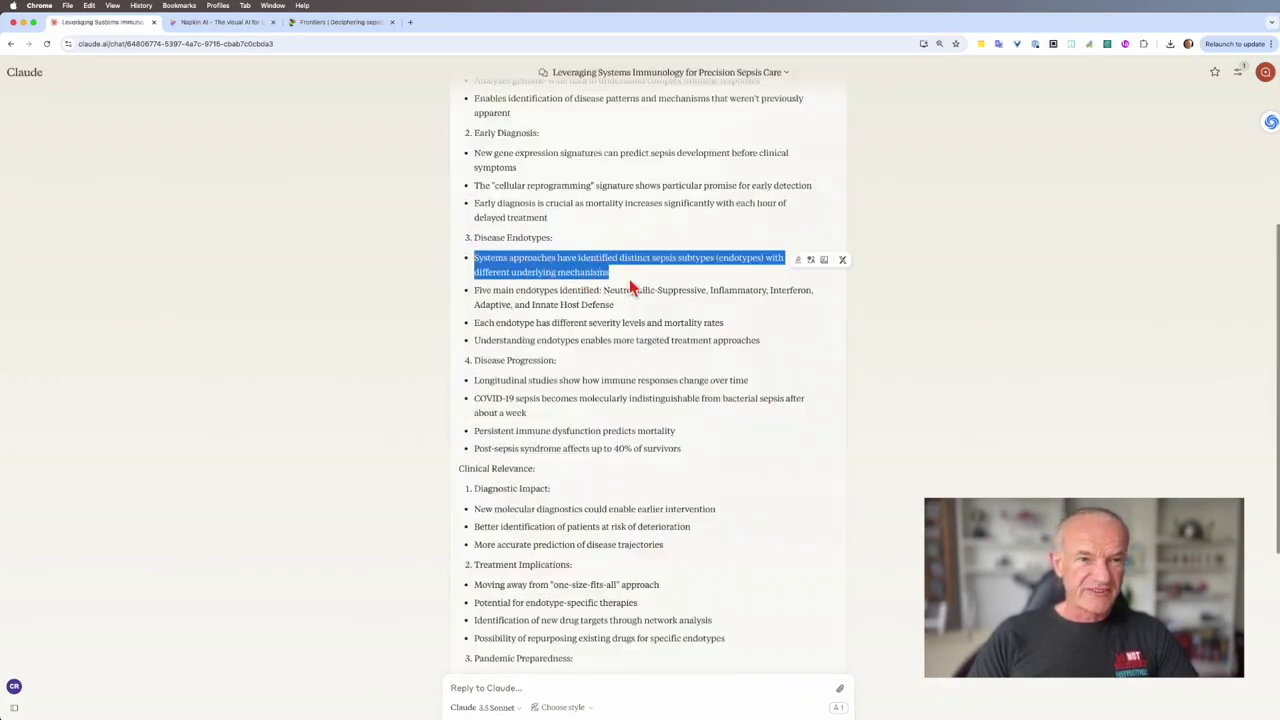
left_click(544, 308)
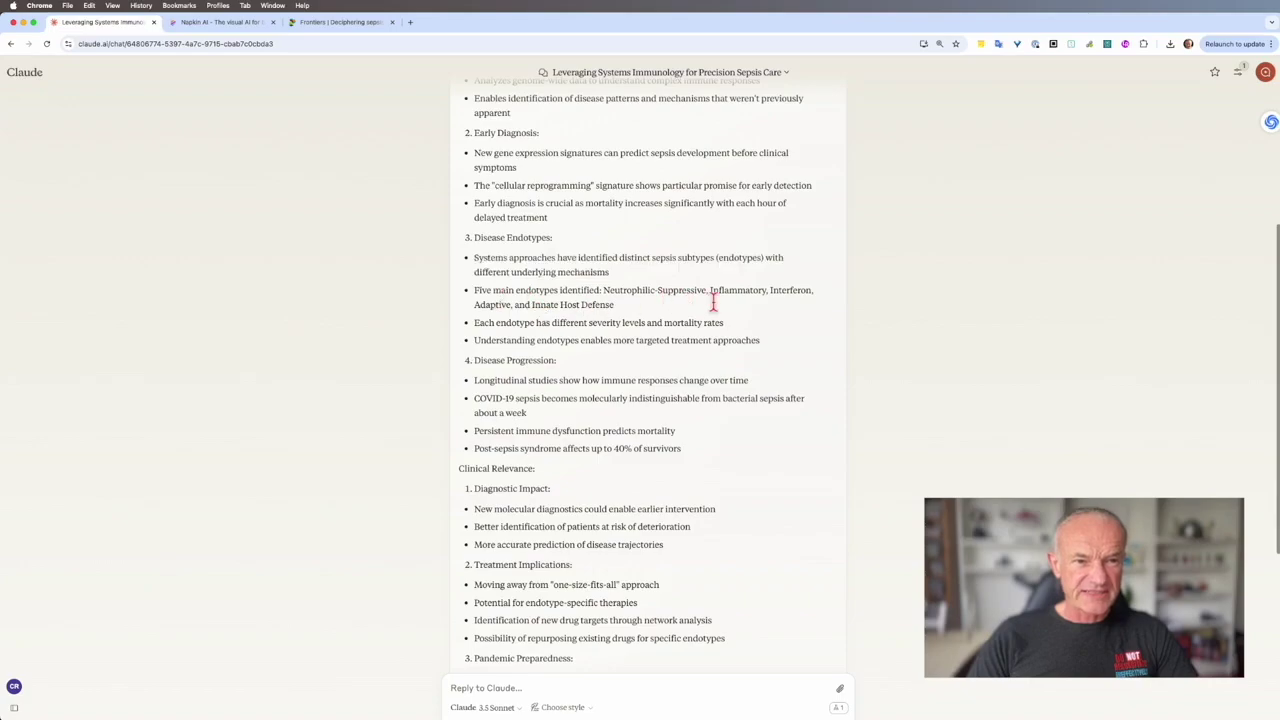
left_click_drag(615, 305, 474, 291)
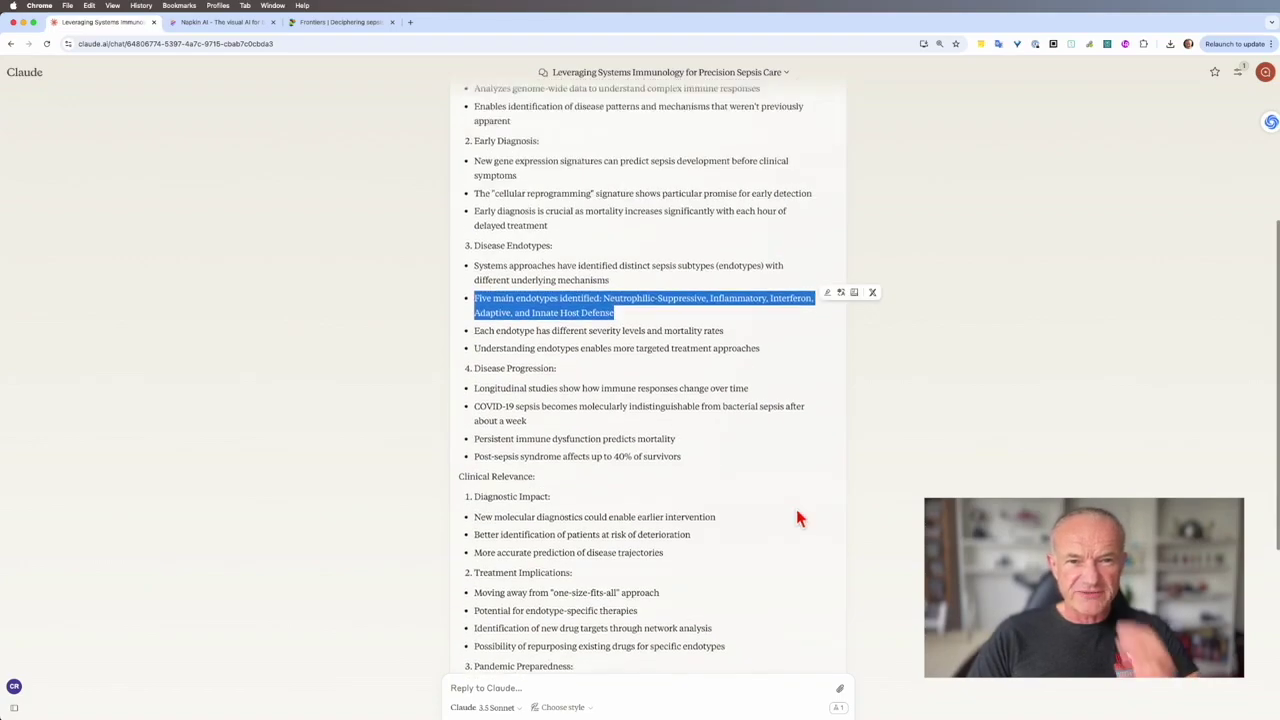
scroll(797, 517, "up", 1)
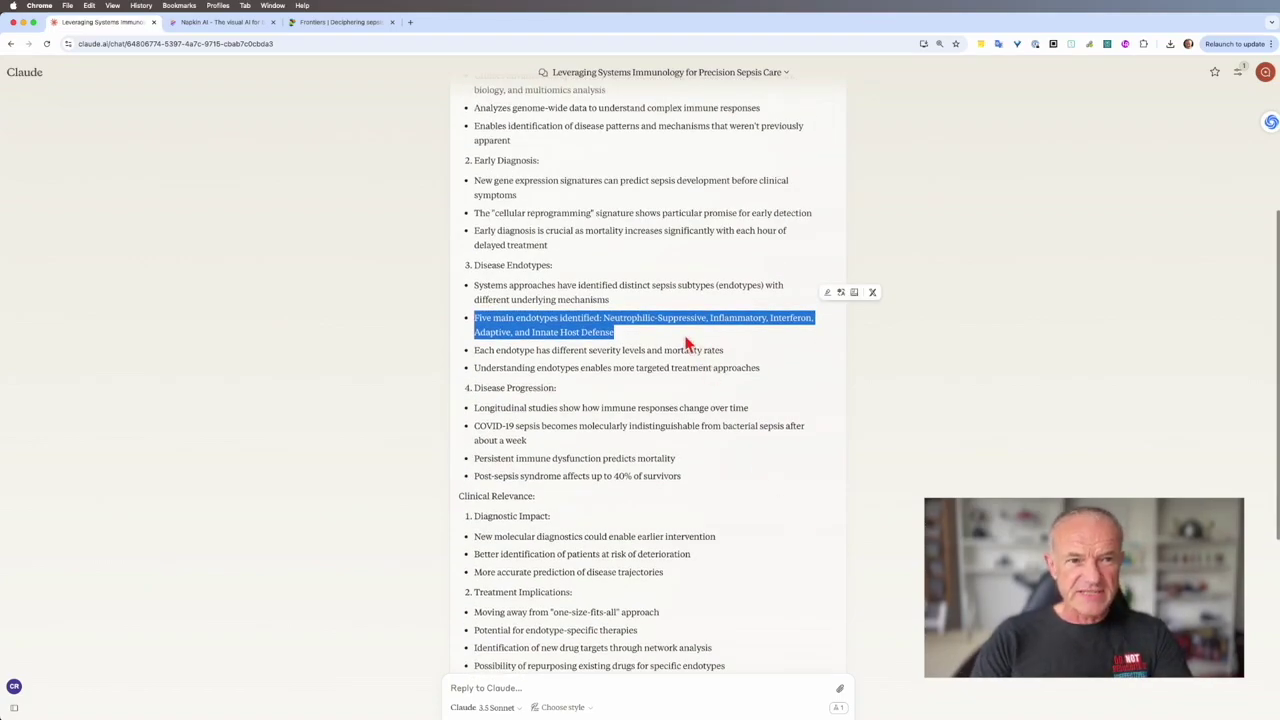
Take the phrase "Five main endotypes identified" from the summary and request more clinical detail on it, including clinical presentation and potential therapies
left_click(604, 329)
left_click_drag(602, 320, 478, 337)
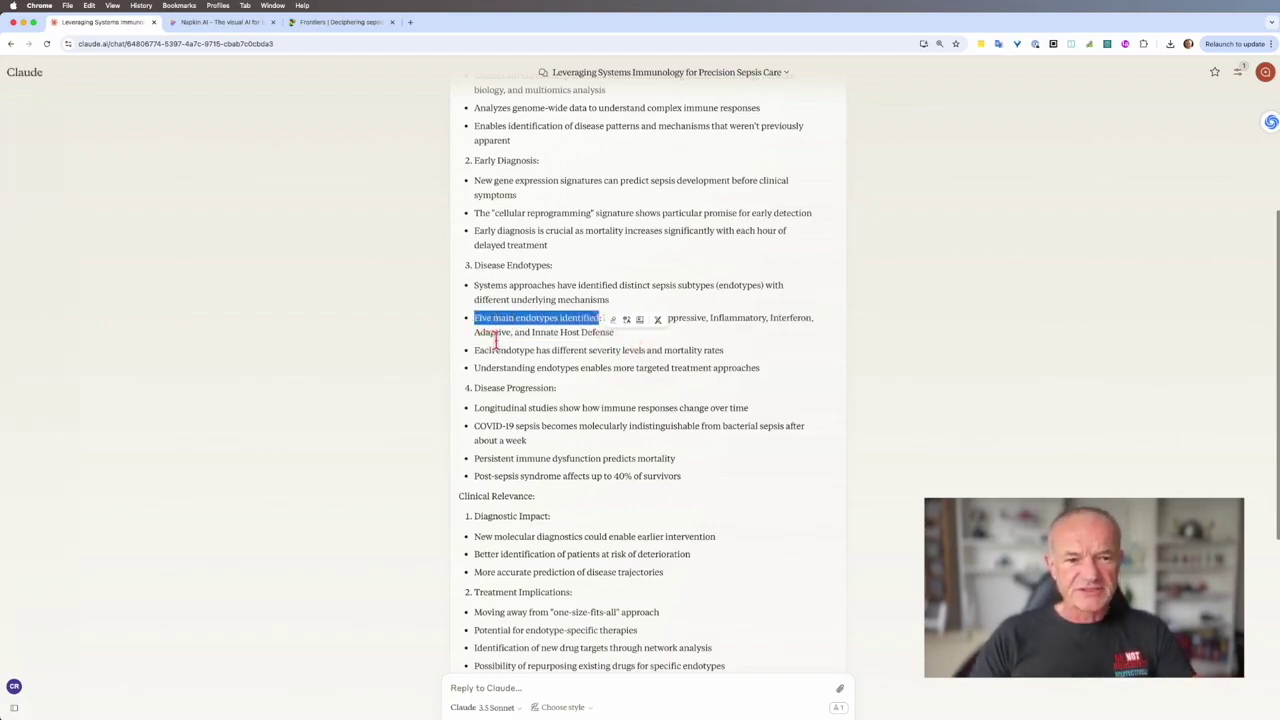
scroll(495, 339, "down", 5)
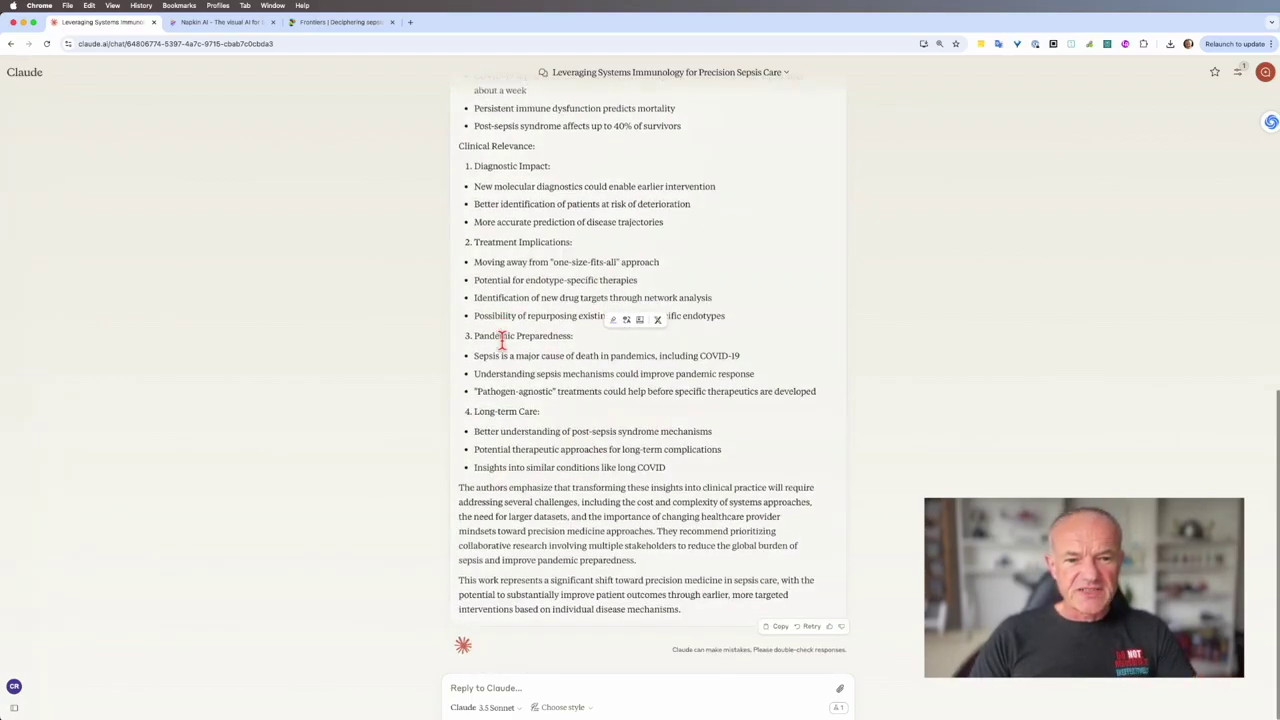
left_click(591, 691)
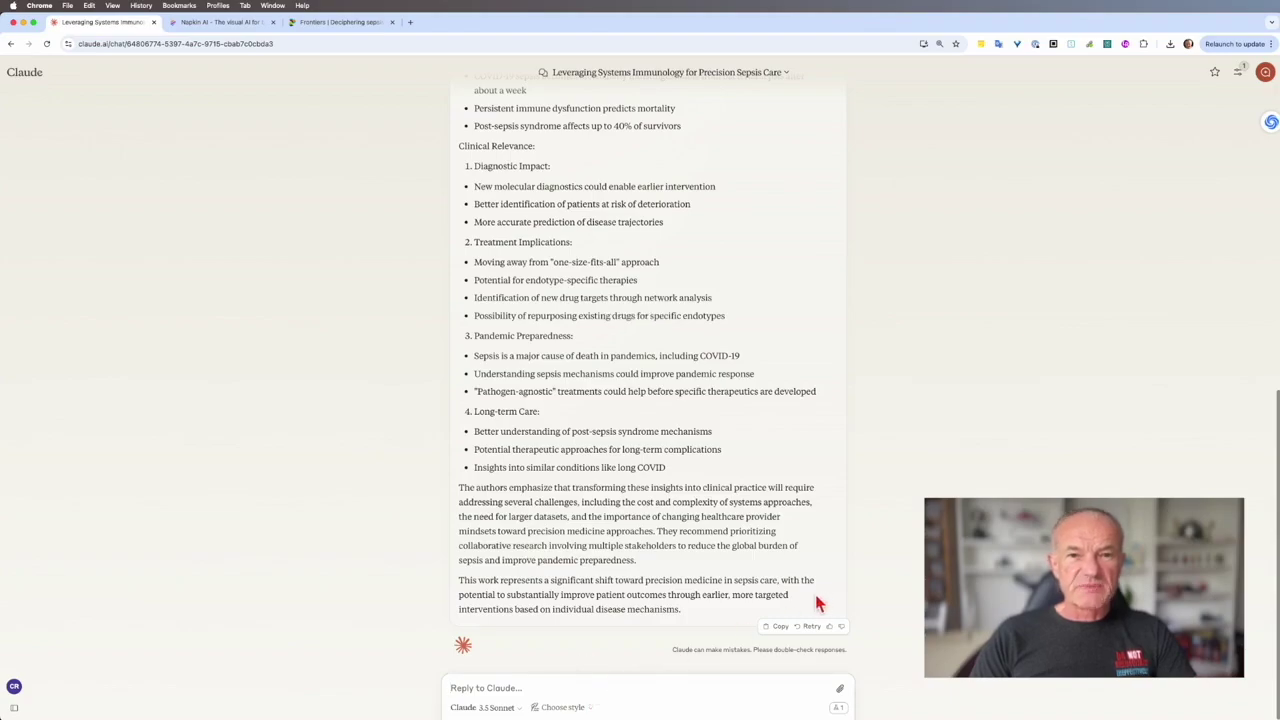
type("Pl")
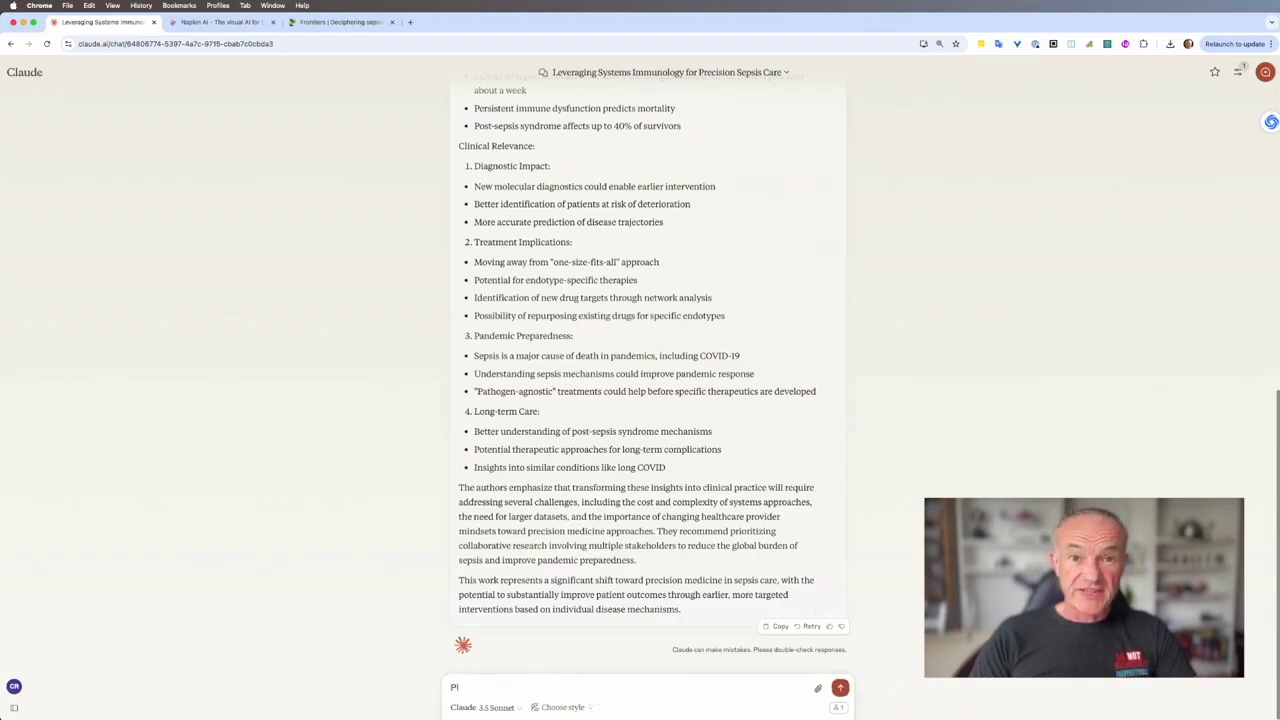
type("ease provide more clinical detail on the Five main endotypes identified, incl")
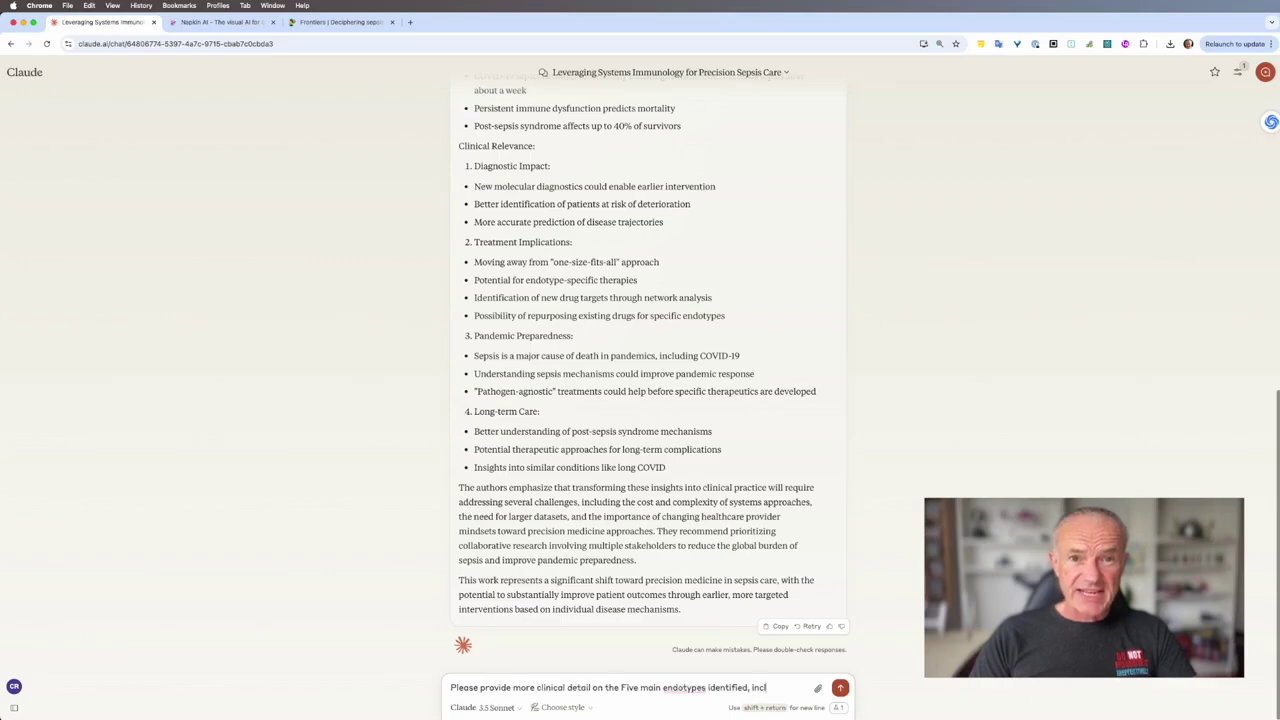
type("uding clinci")
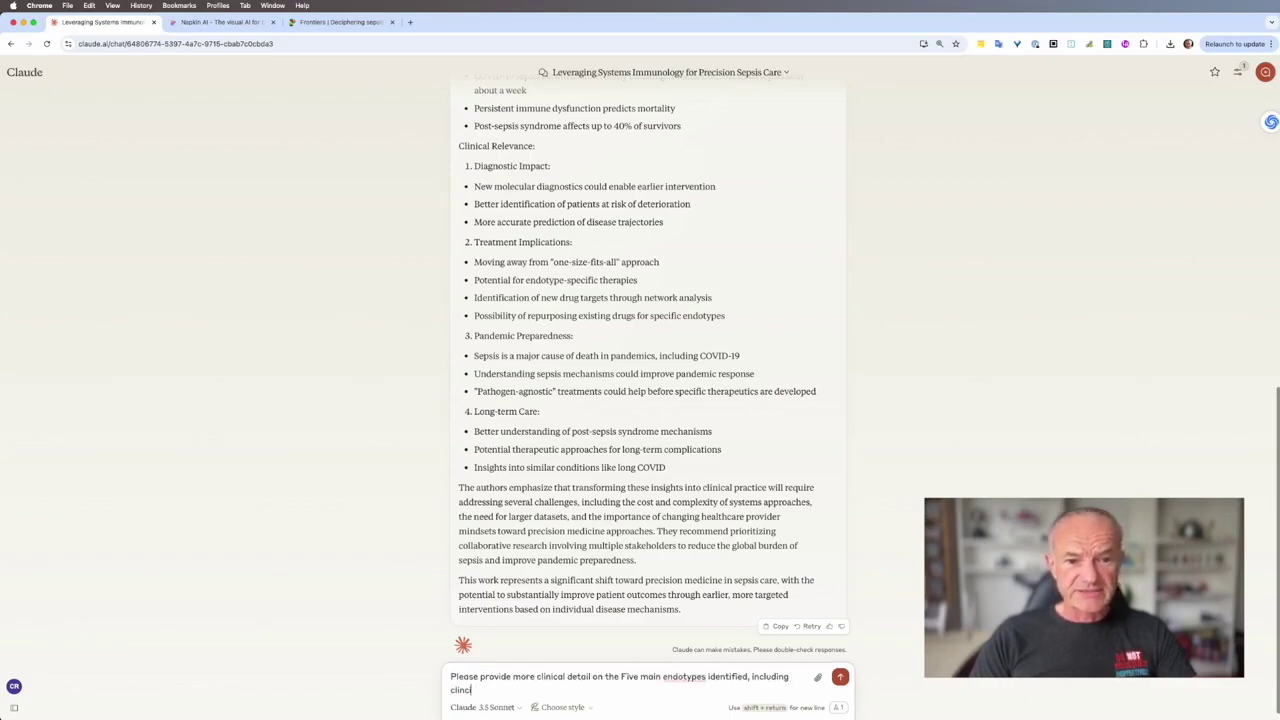
type("a")
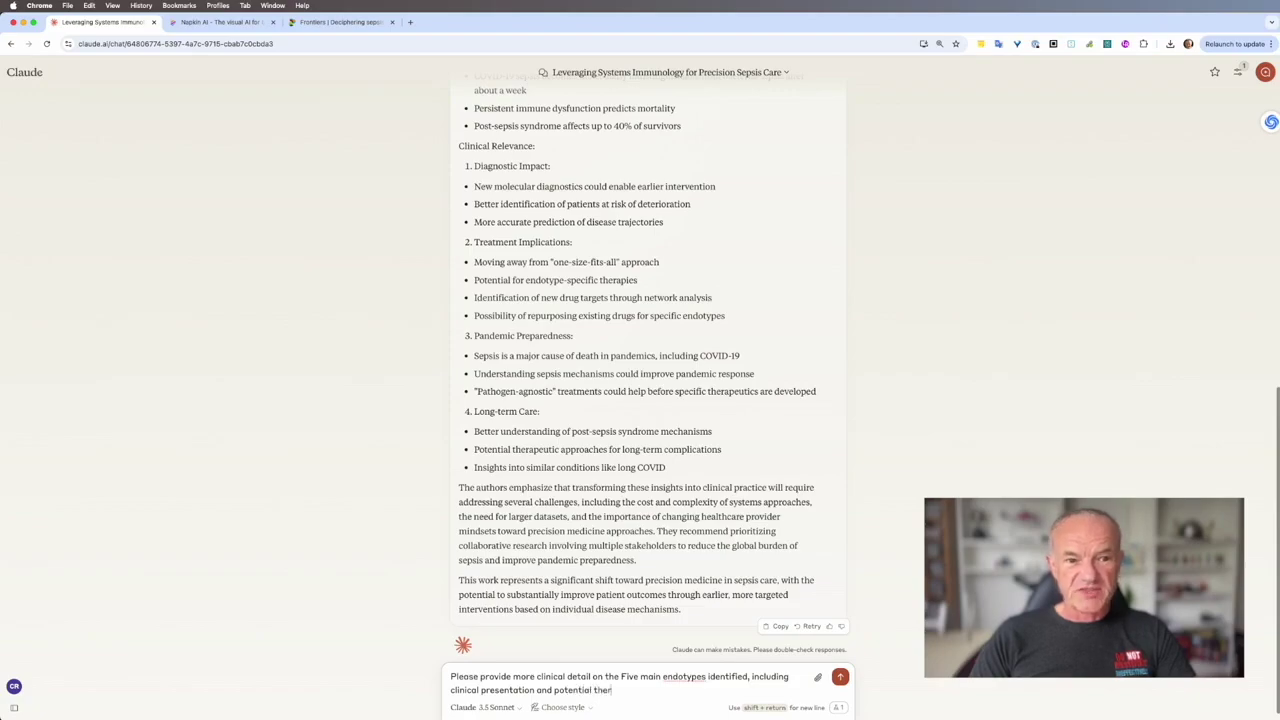
type("apie")
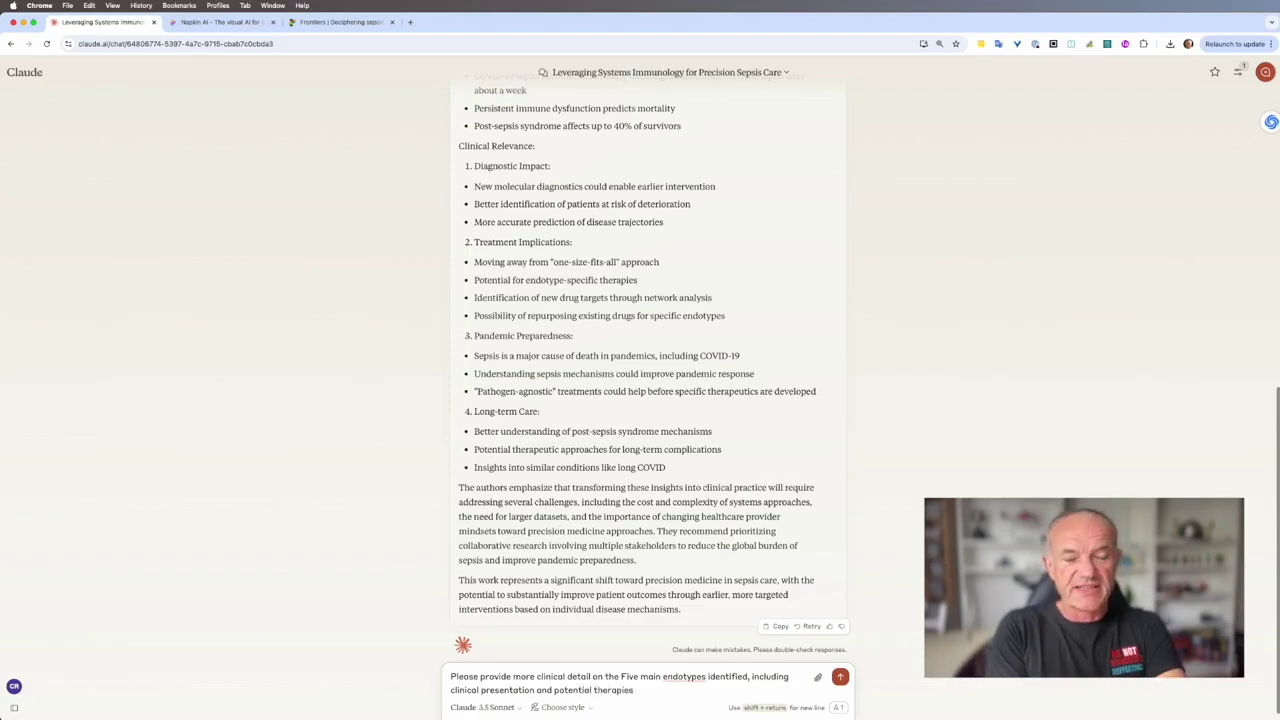
type("s")
key("Return")
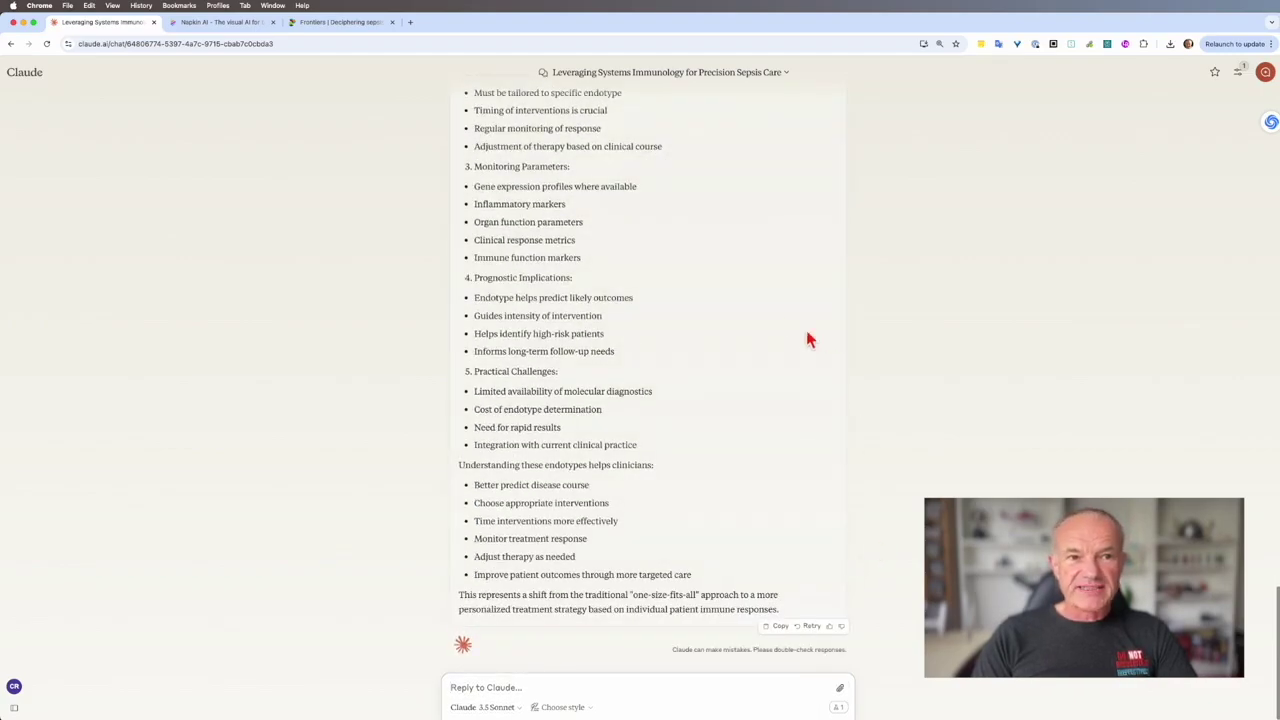
Examine the breakdown of the five sepsis endotypes with their clinical presentations and potential therapies
scroll(743, 320, "up", 10)
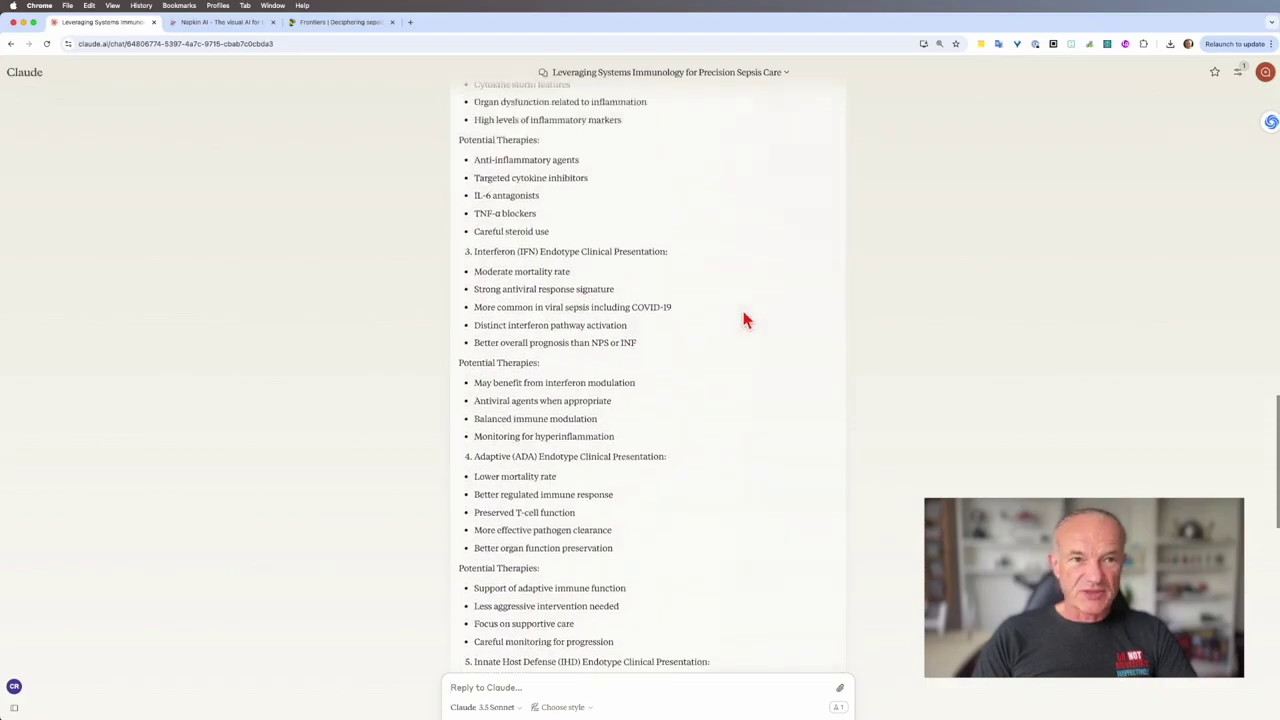
scroll(743, 320, "up", 6)
scroll(743, 320, "down", 1)
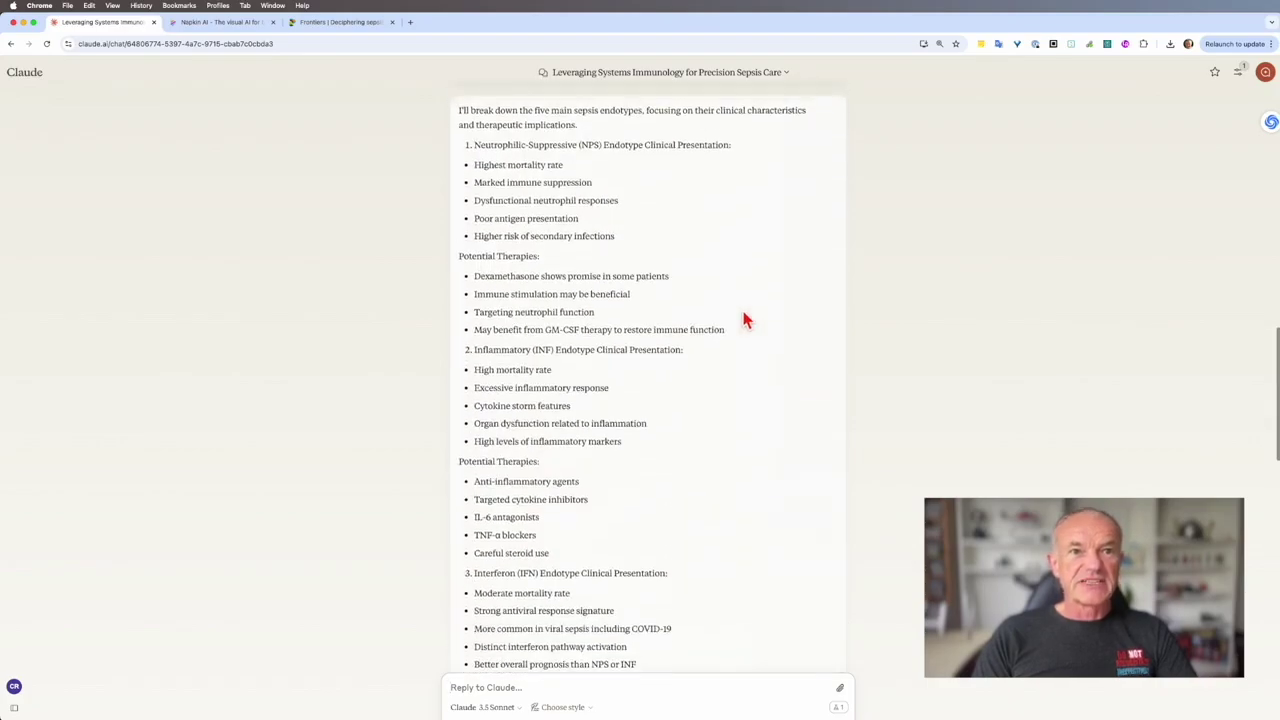
Read through the five endotypes in Claude's answer, from NPS and INF to IFN, ADA and IHD, marking each heading in turn
left_click_drag(474, 146, 648, 165)
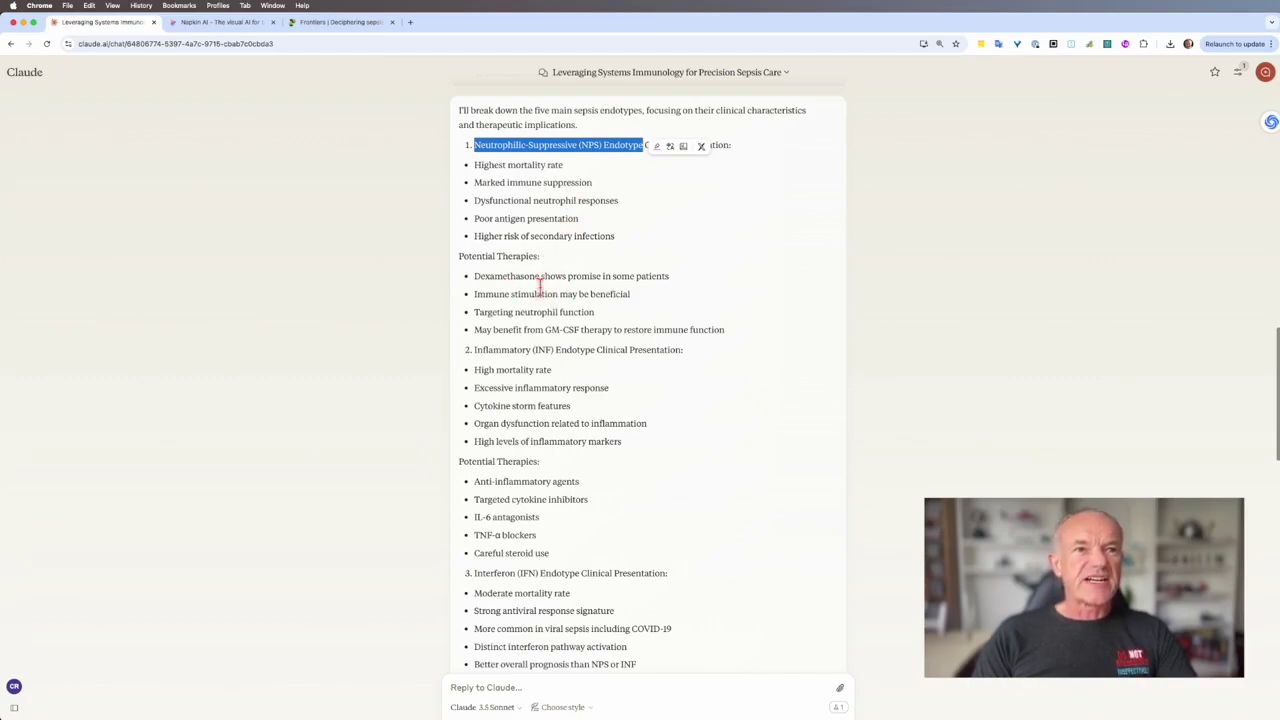
left_click(475, 349)
left_click_drag(475, 349, 588, 352)
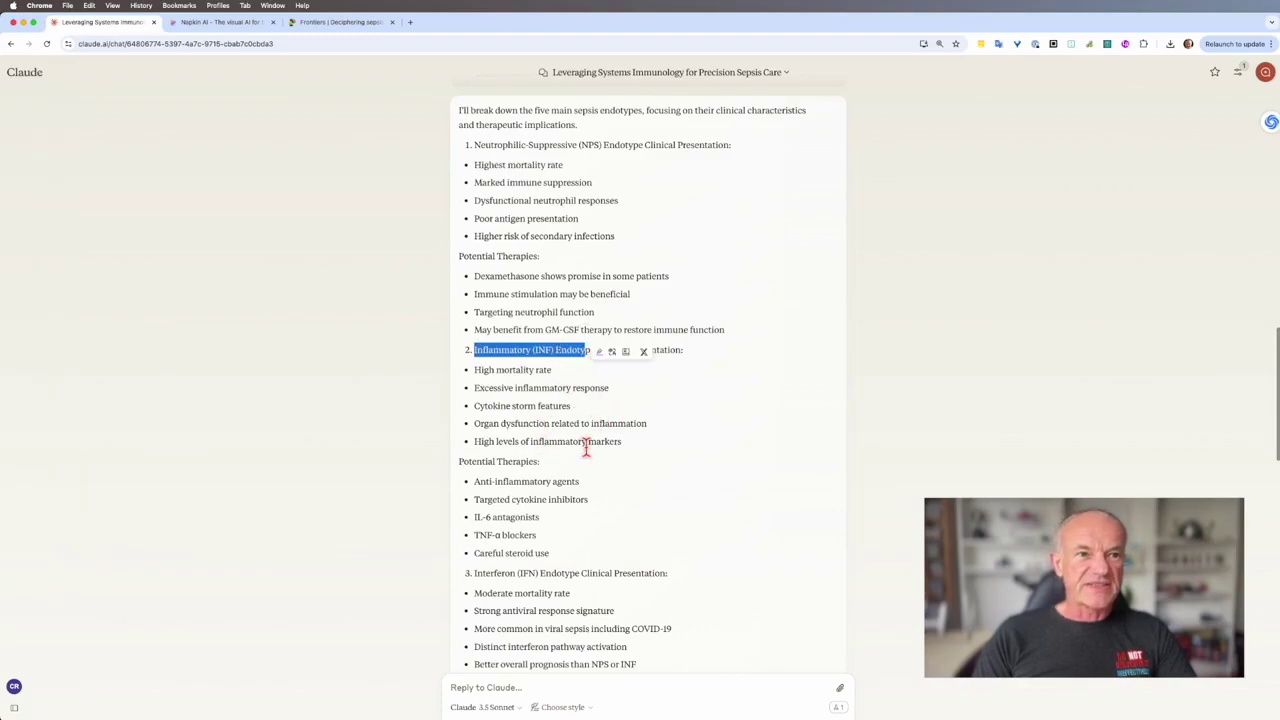
left_click(654, 436)
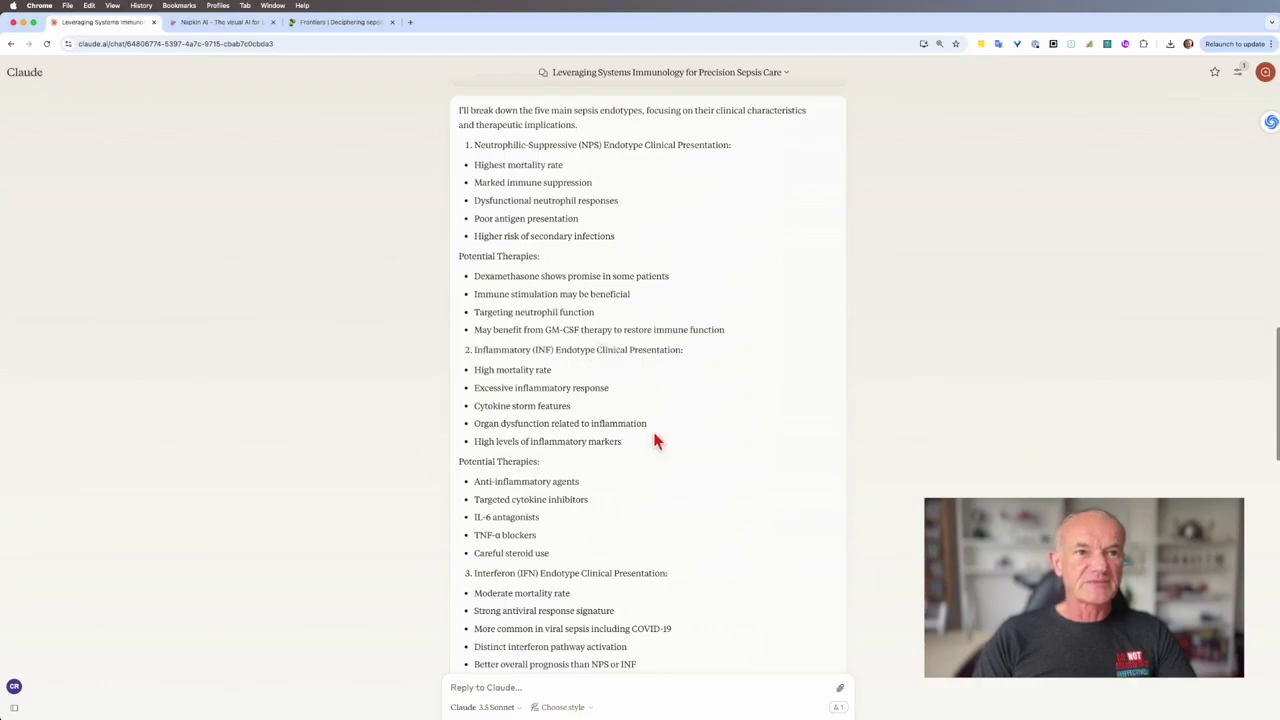
scroll(654, 434, "down", 4)
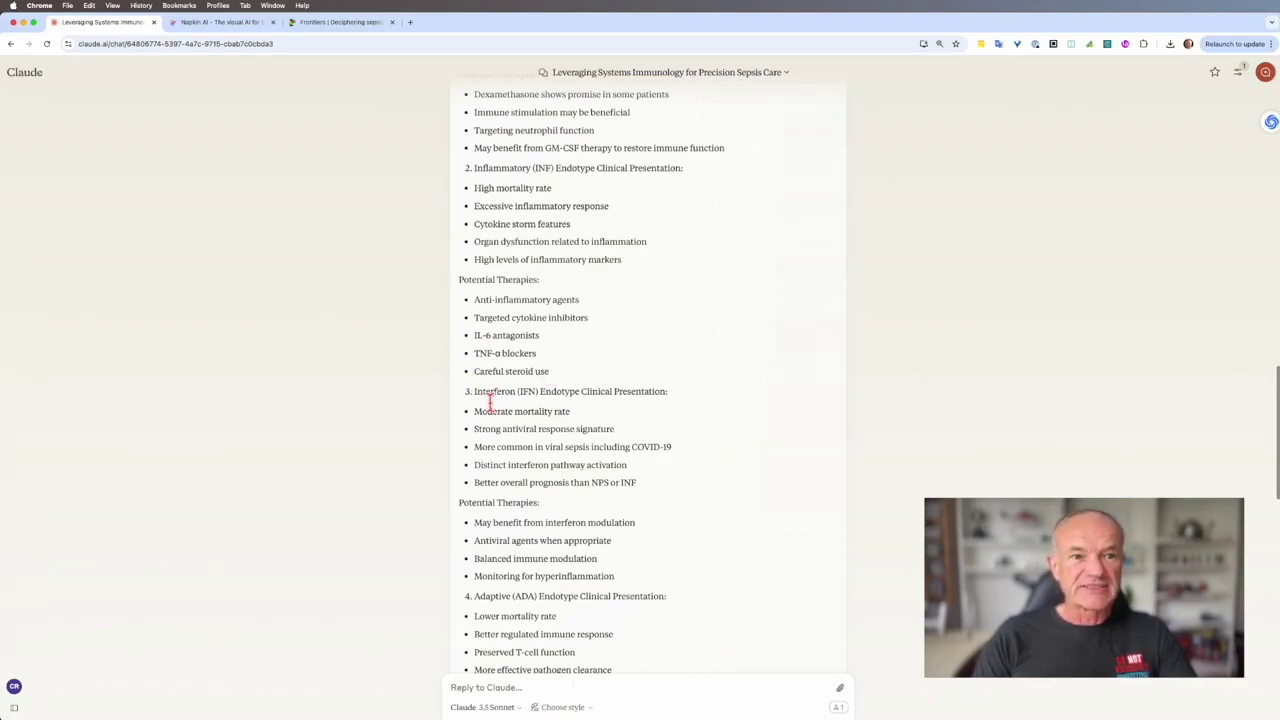
left_click_drag(476, 394, 626, 405)
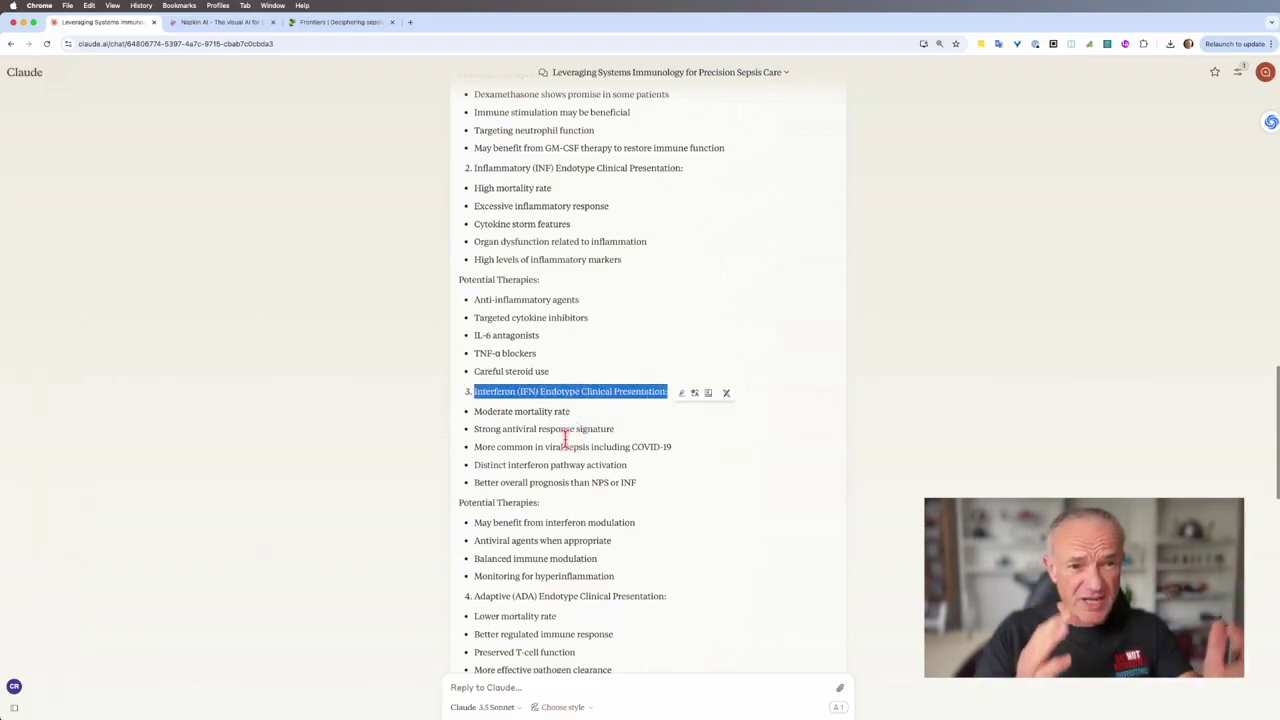
left_click(675, 486)
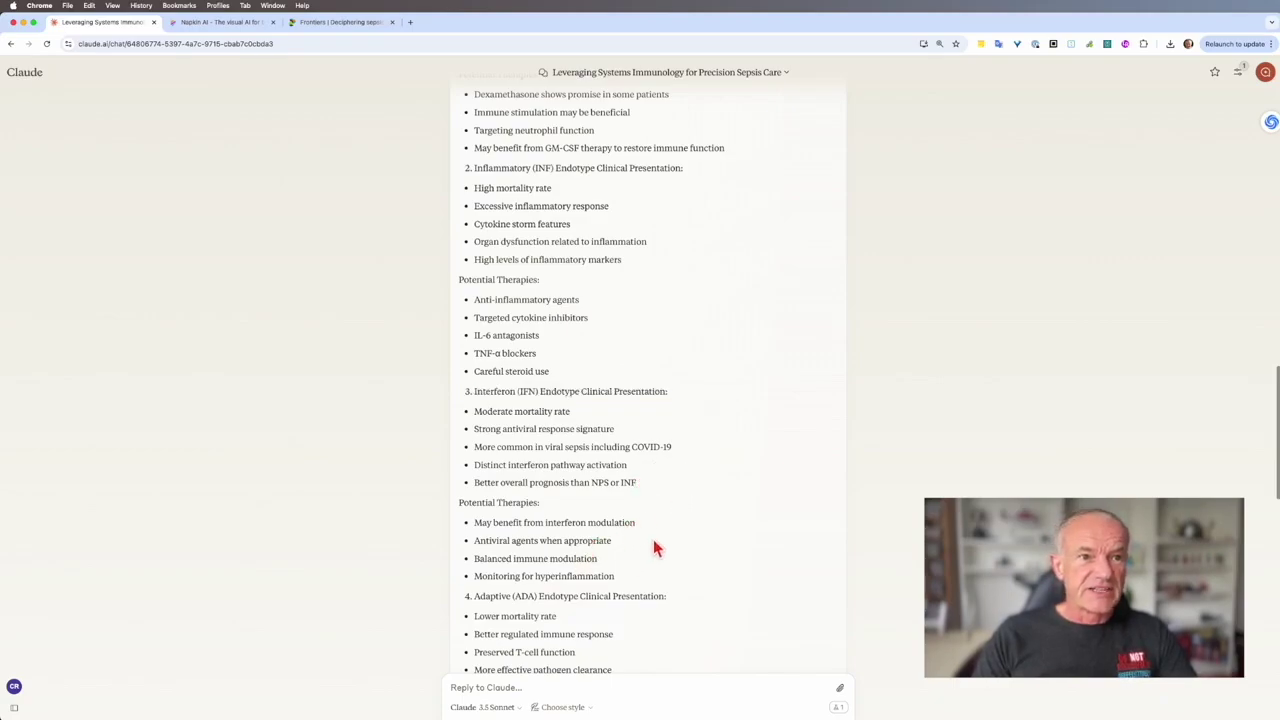
scroll(651, 569, "down", 5)
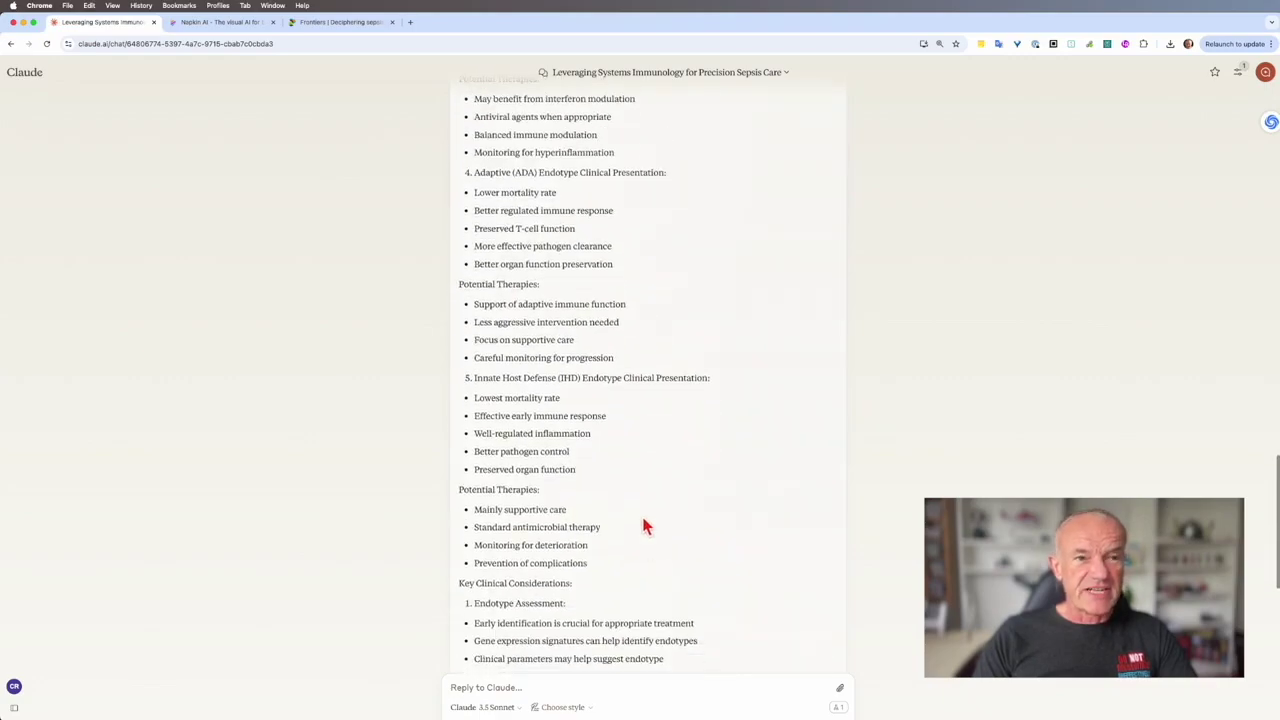
left_click_drag(474, 175, 589, 186)
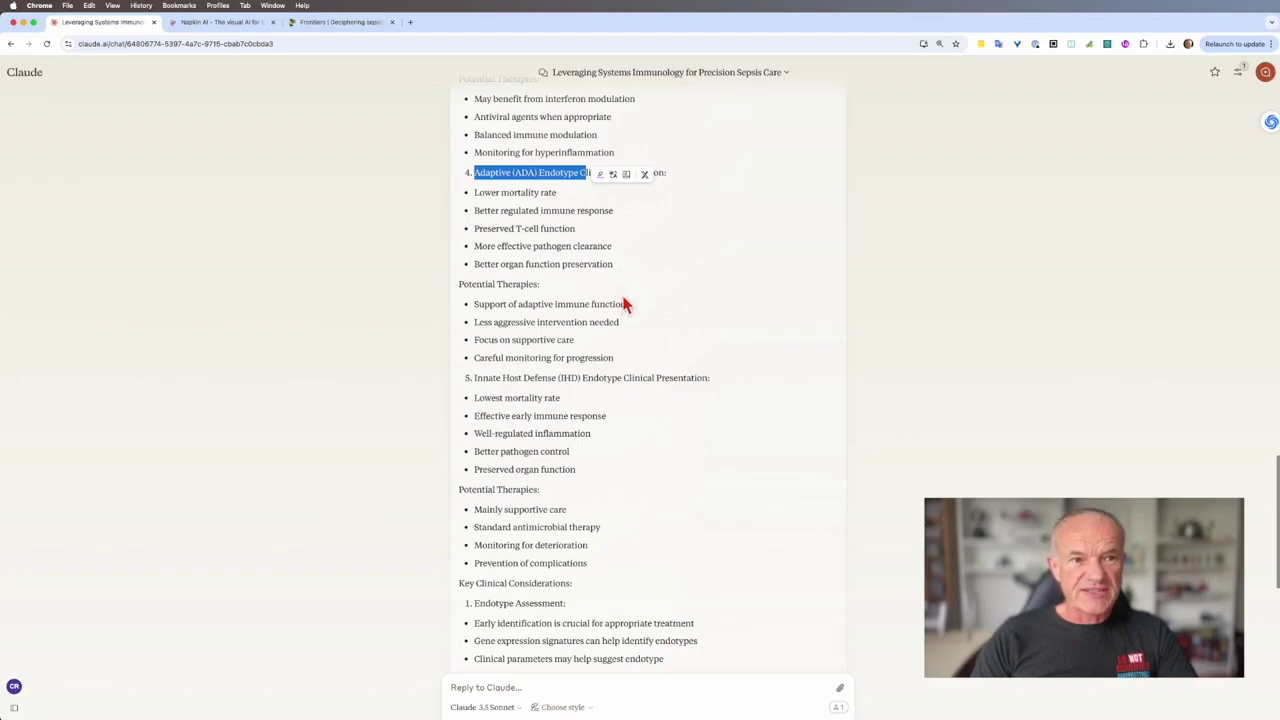
left_click(613, 366)
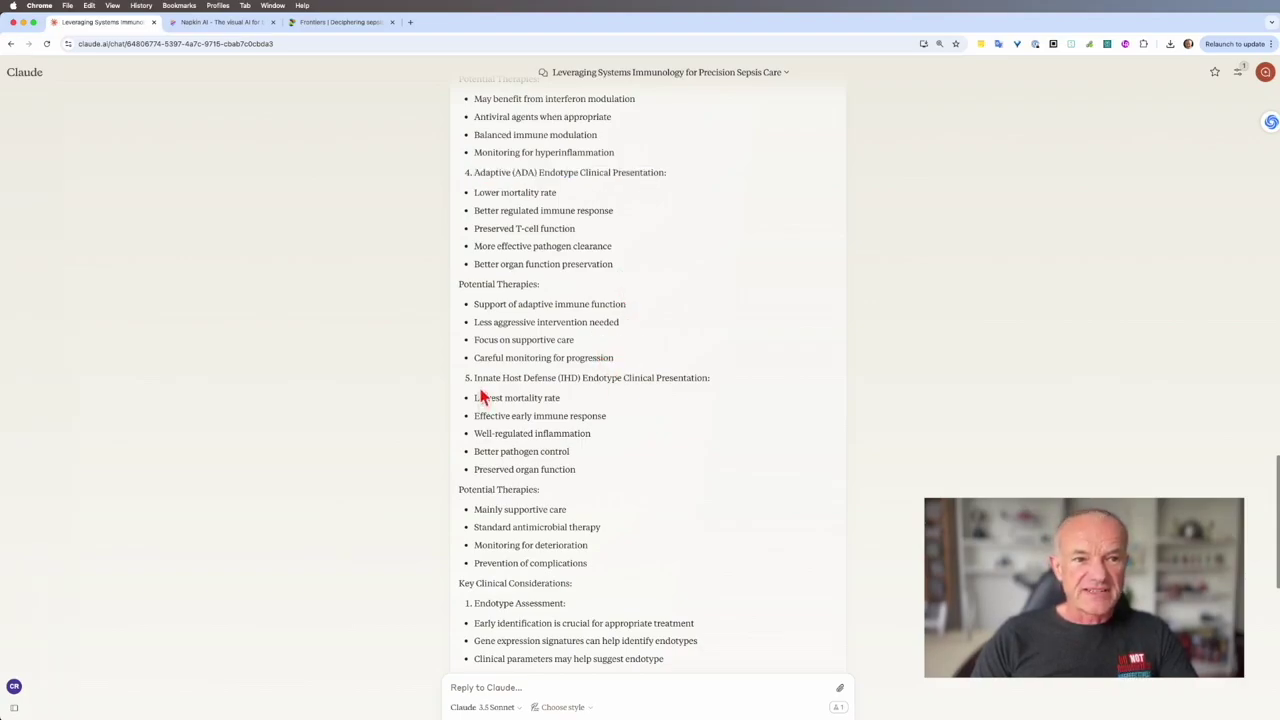
left_click_drag(474, 377, 658, 400)
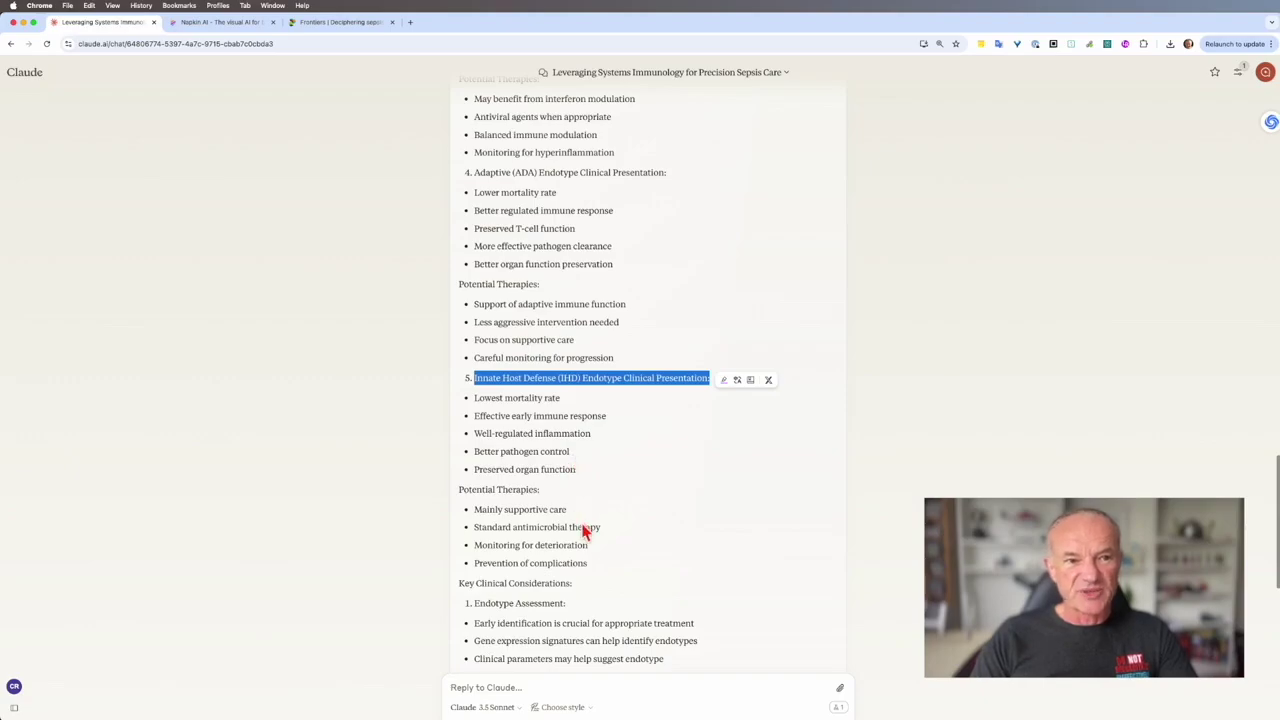
scroll(640, 576, "down", 5)
left_click(641, 576)
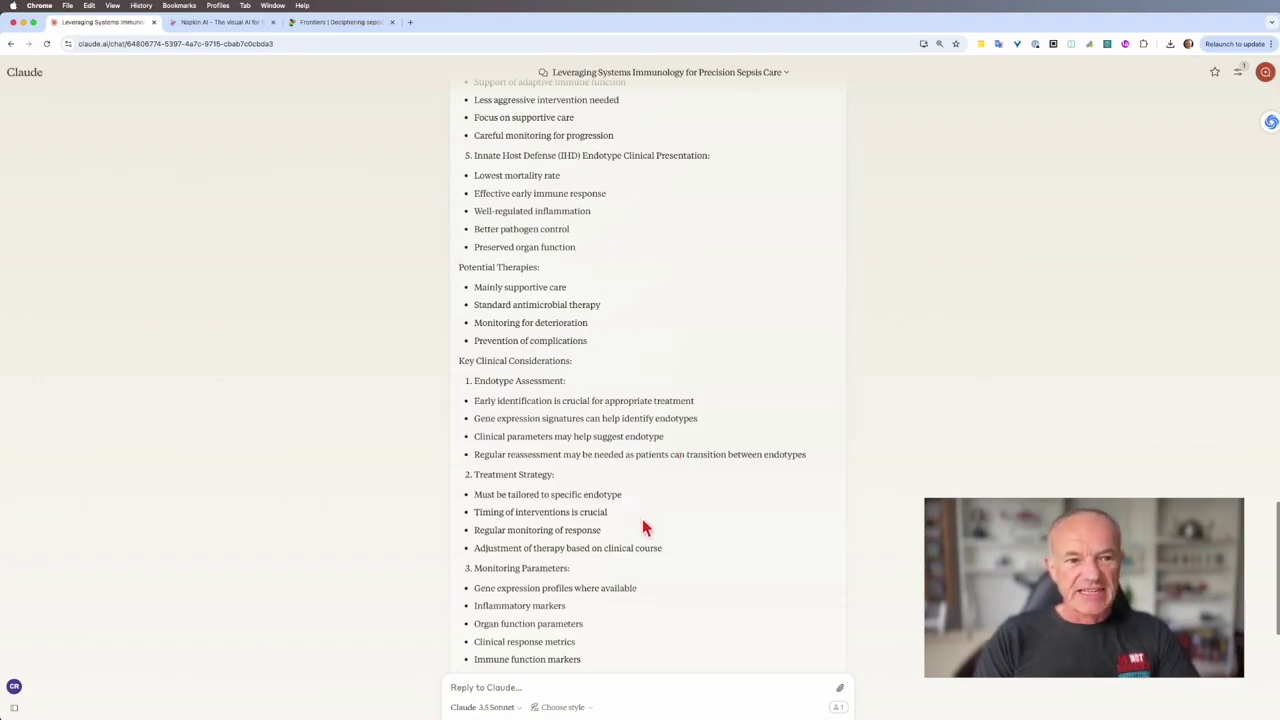
Review the Key Clinical Considerations section through to the closing paragraph, and look back over the endotype breakdown
scroll(657, 570, "down", 3)
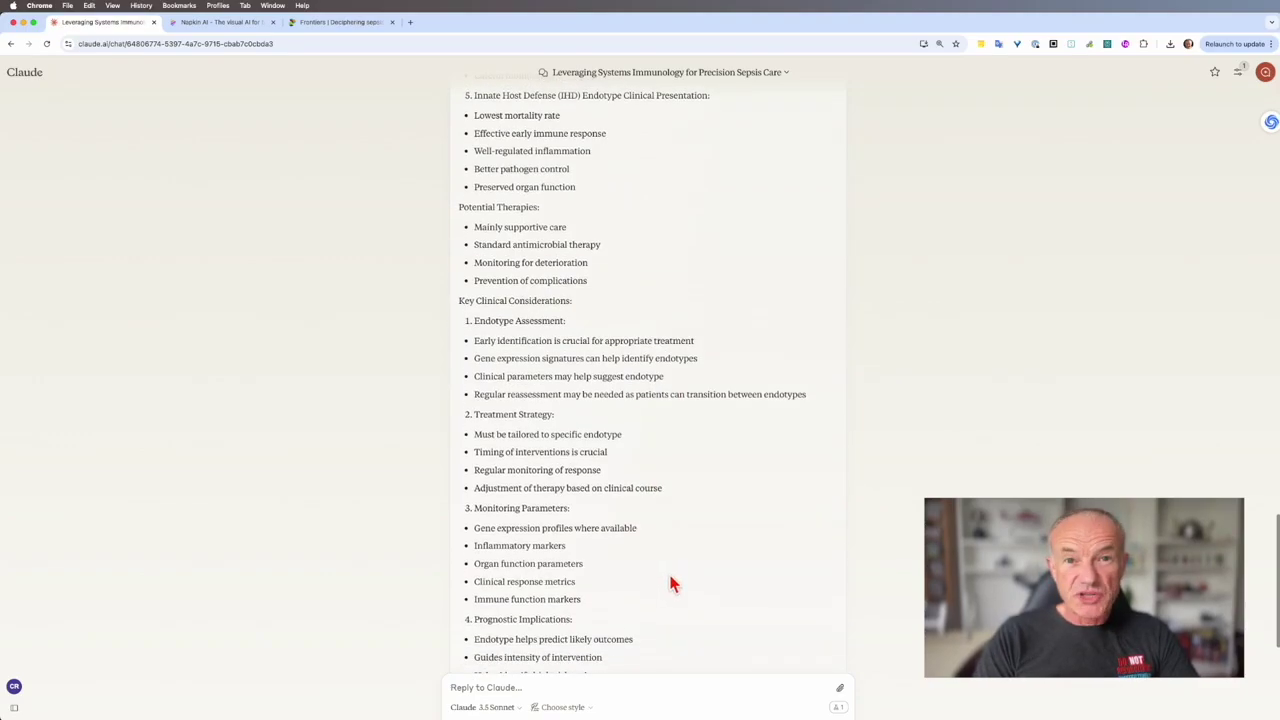
scroll(601, 605, "down", 3)
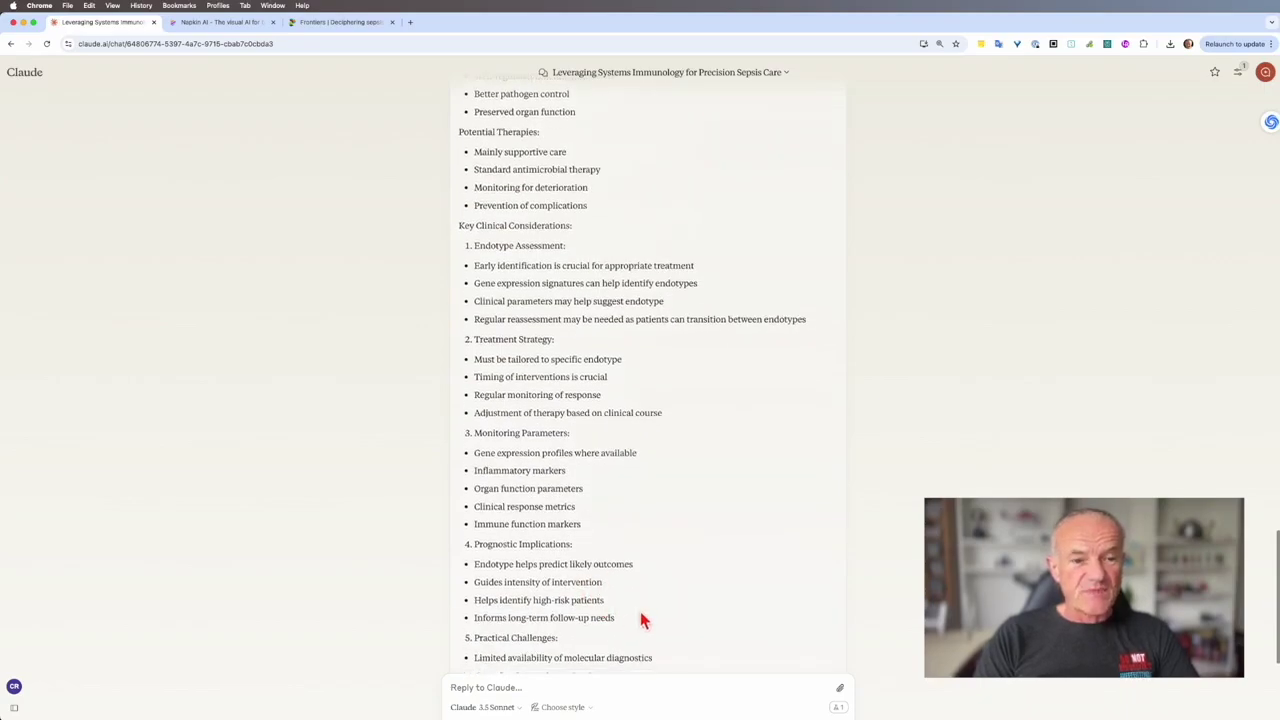
scroll(640, 611, "down", 8)
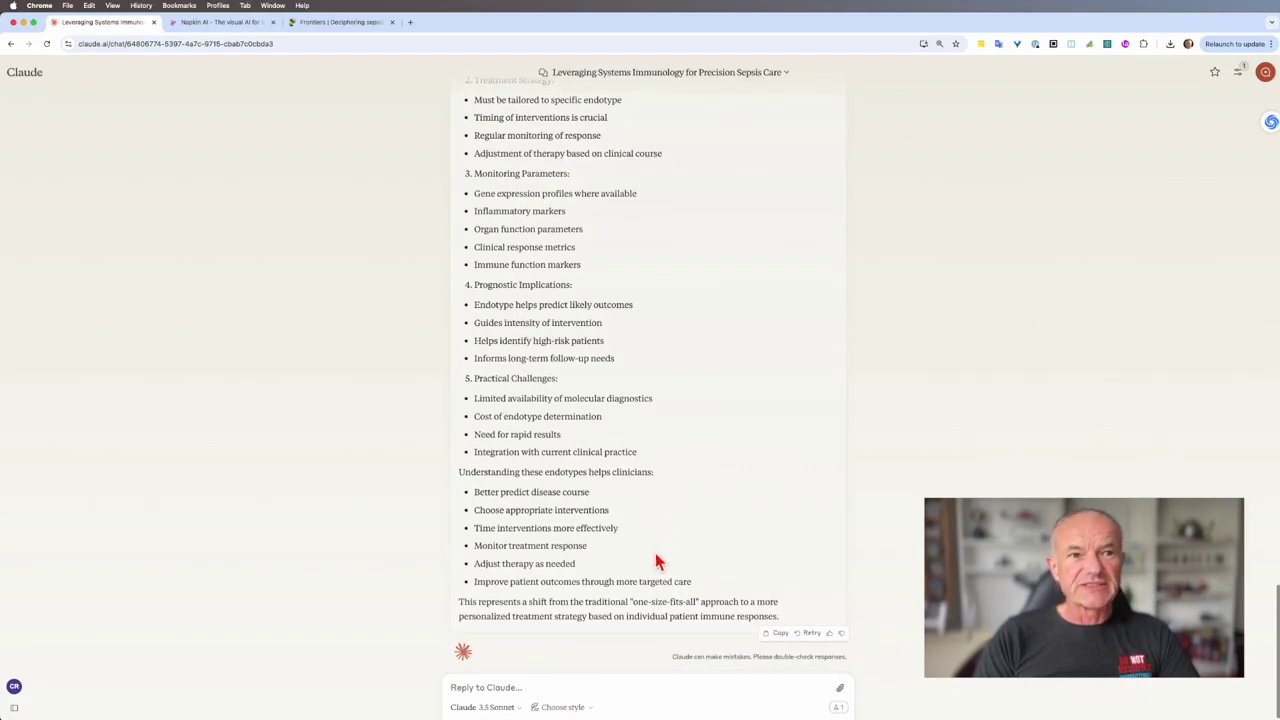
scroll(658, 562, "up", 15)
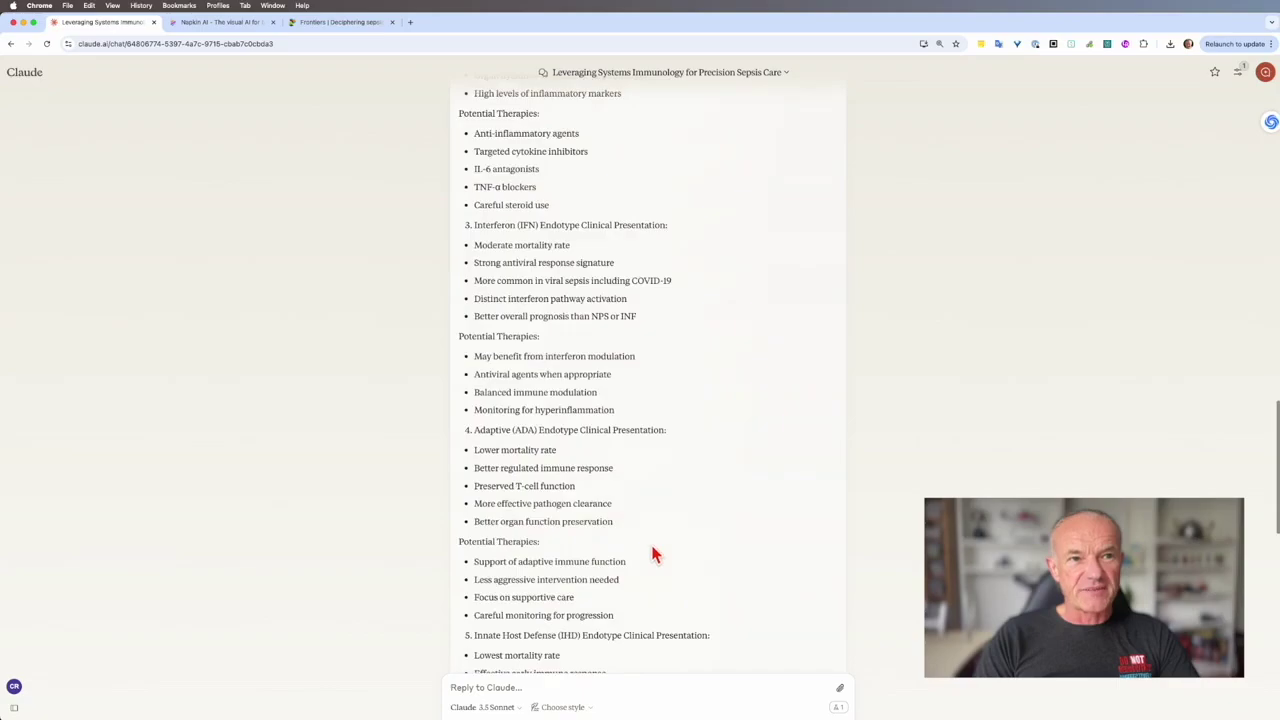
scroll(652, 555, "up", 8)
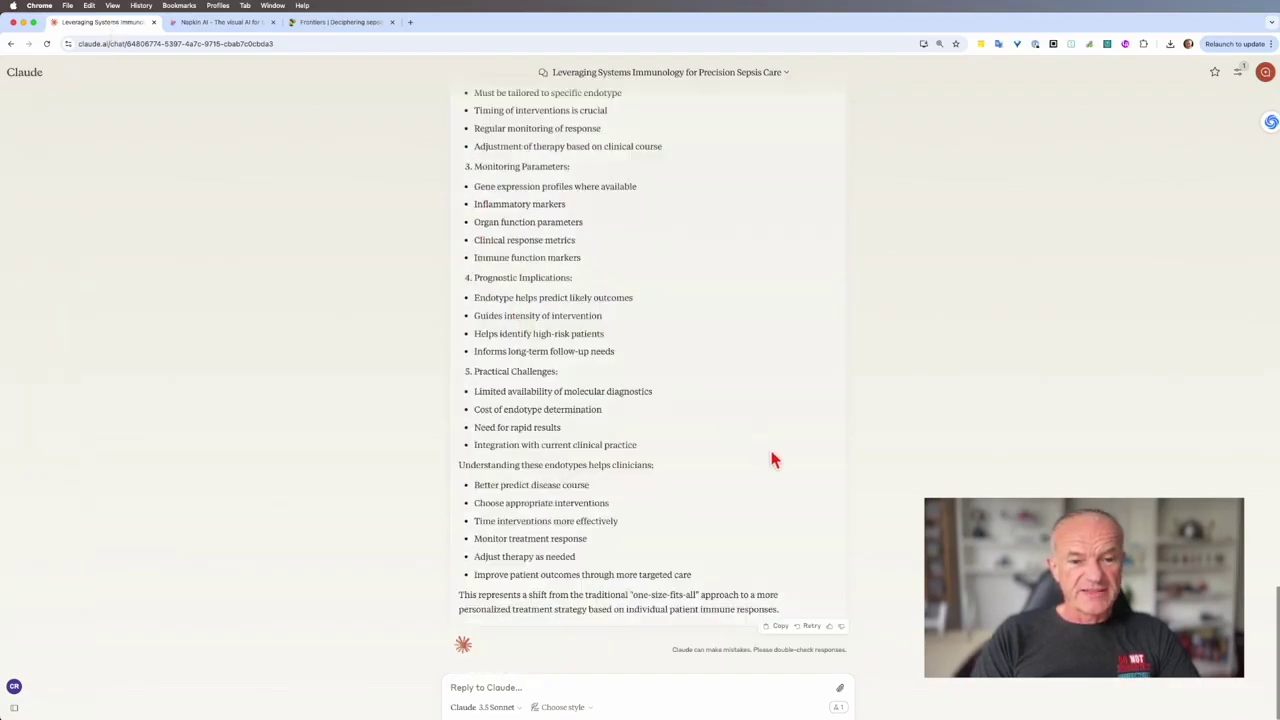
Copy Claude's full endotype response, switch to Napkin AI, sign in, and paste the text into a new napkin
left_click(784, 638)
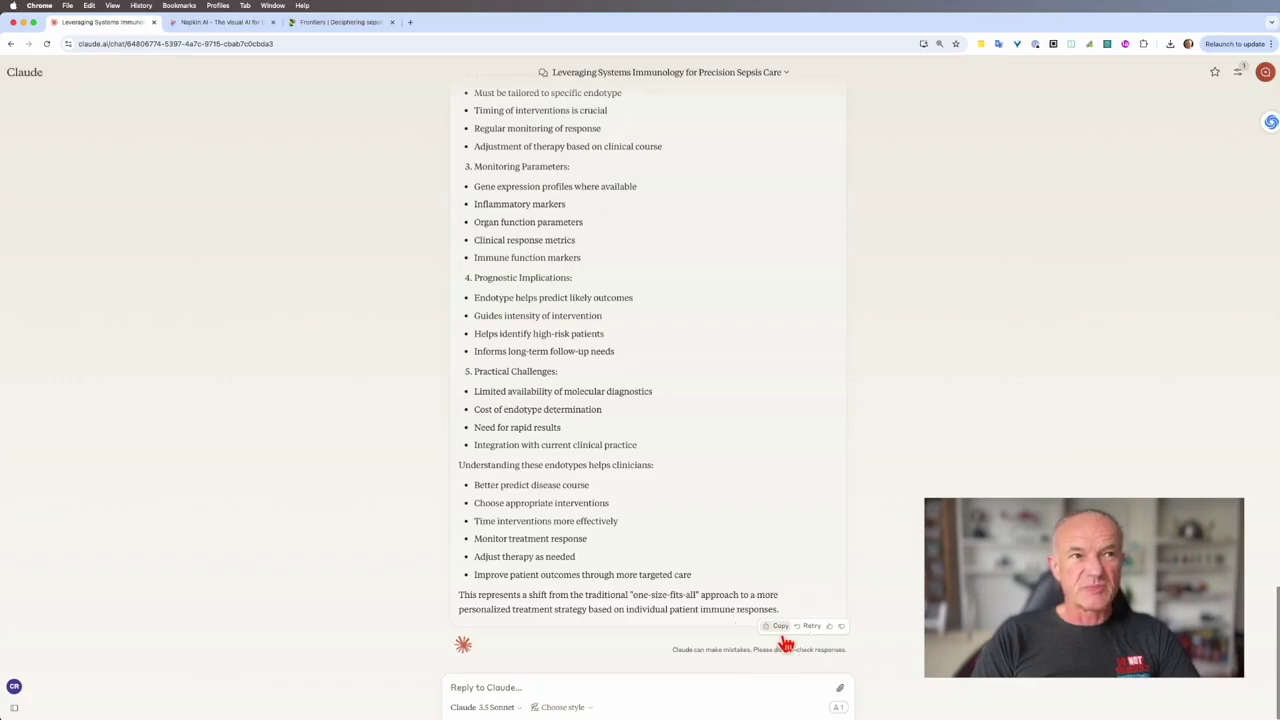
left_click(225, 22)
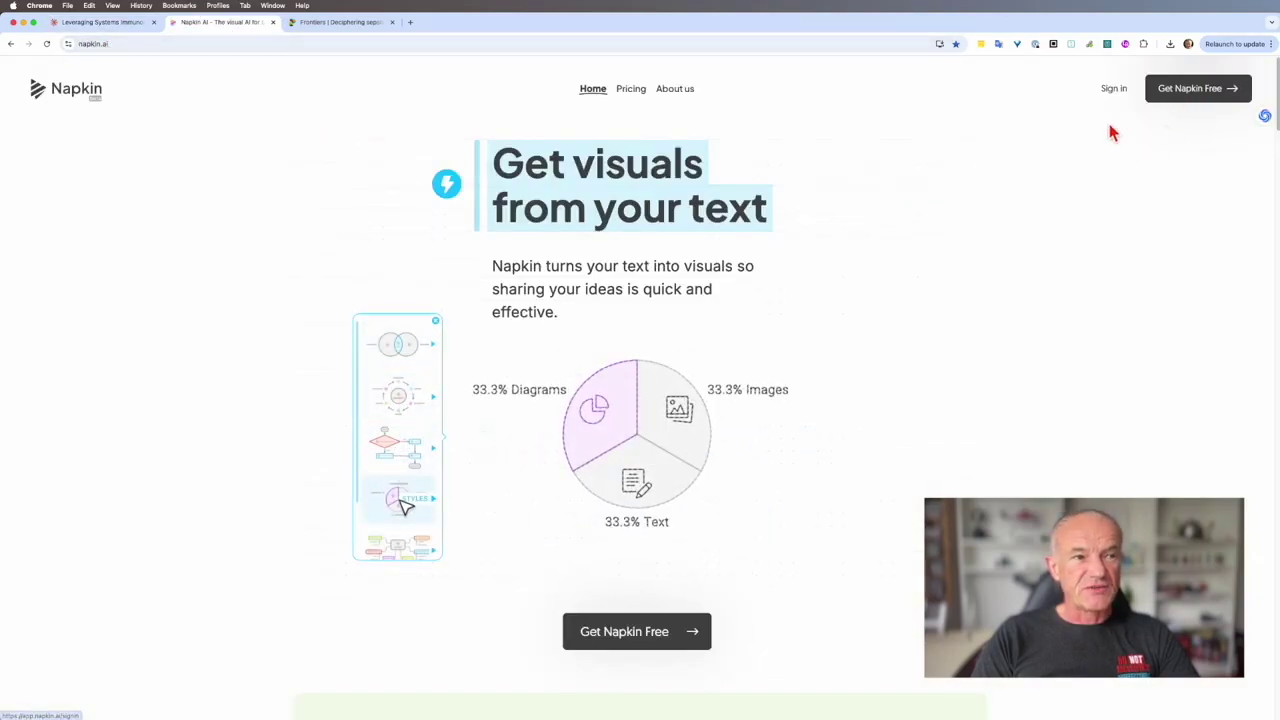
left_click(1116, 92)
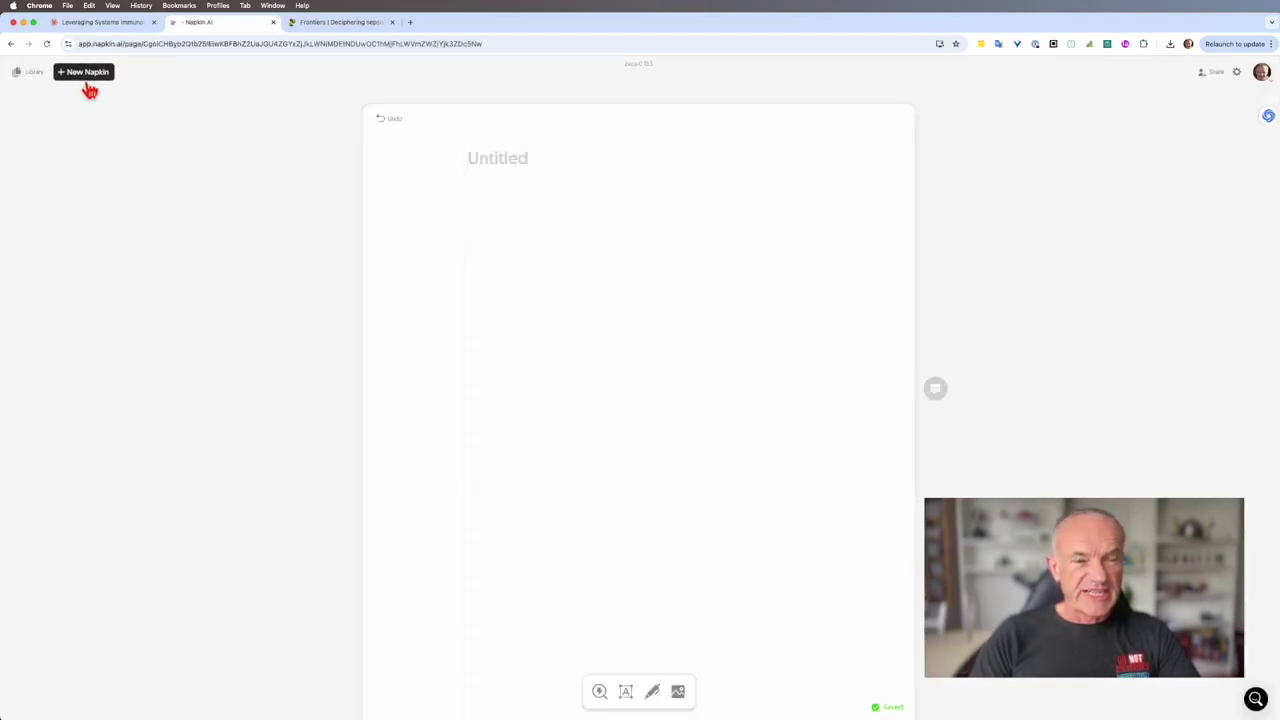
left_click(86, 79)
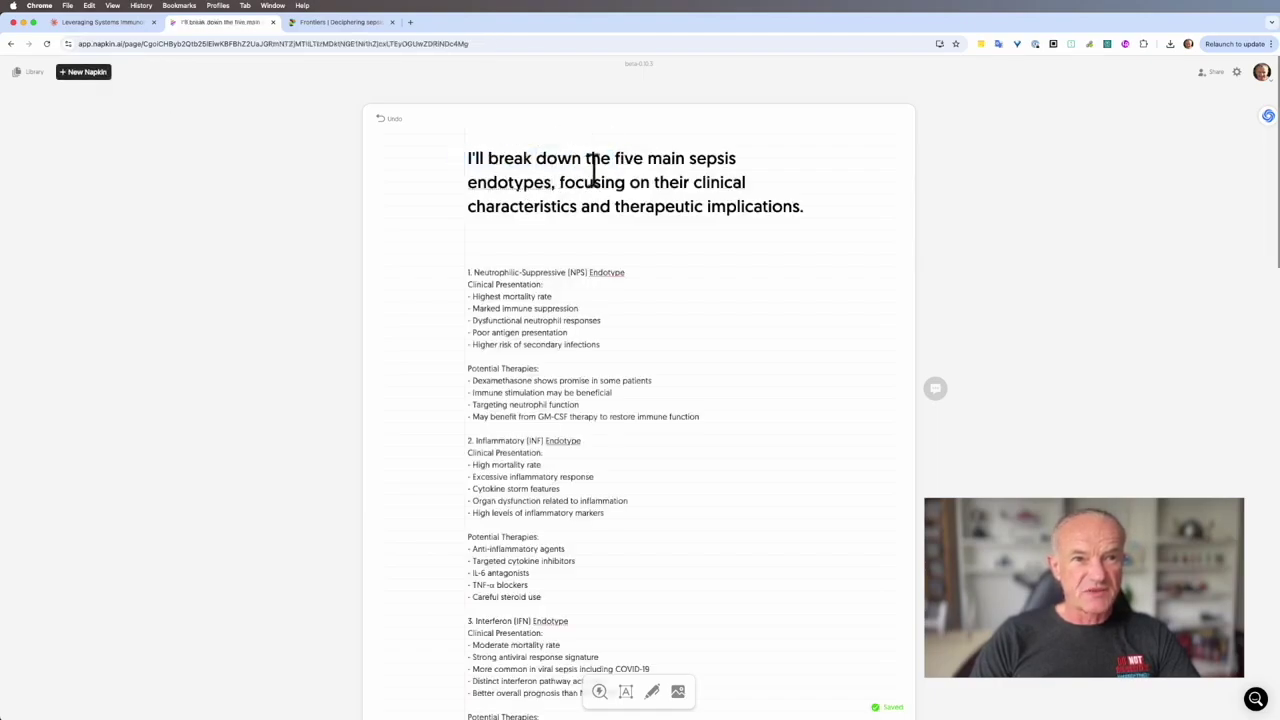
Shorten the napkin's title to "the five main sepsis endotypes"
left_click_drag(582, 162, 480, 172)
key("BackSpace")
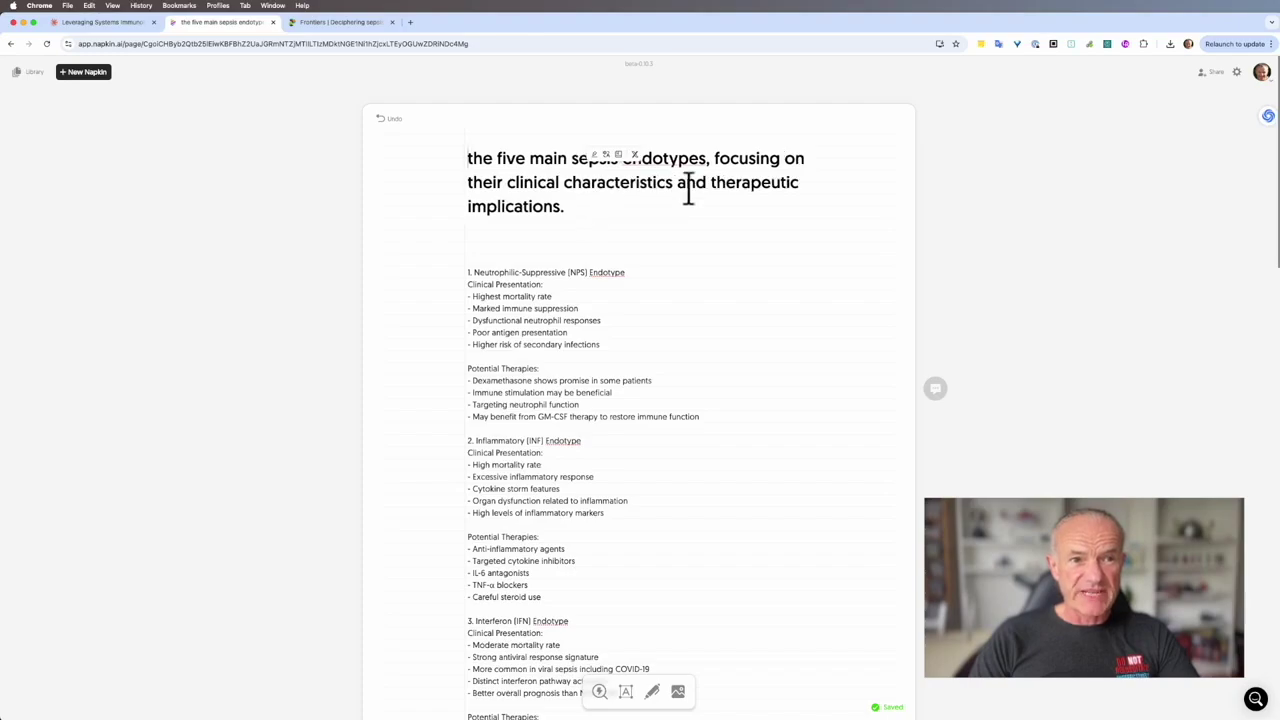
left_click_drag(709, 160, 737, 220)
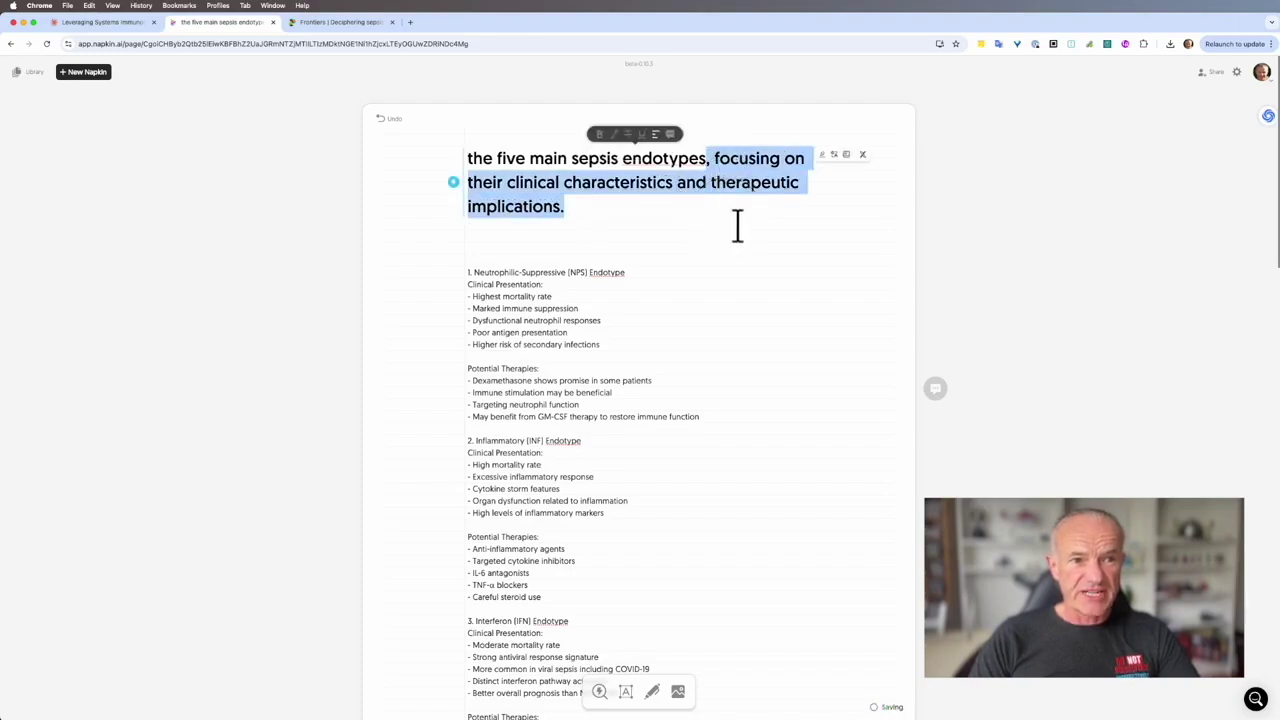
key("BackSpace")
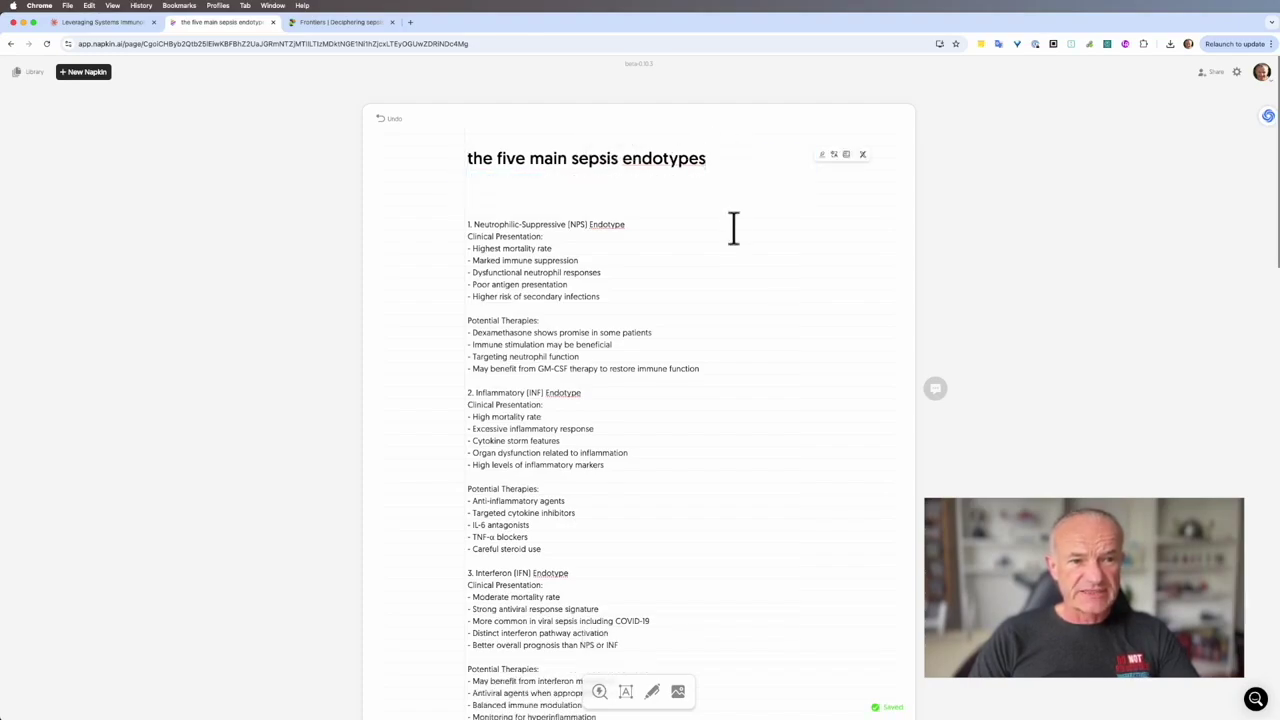
Delete everything from "Key Clinical Considerations:" to the end of the napkin, keeping only the five endotypes with their therapies
scroll(663, 305, "down", 3)
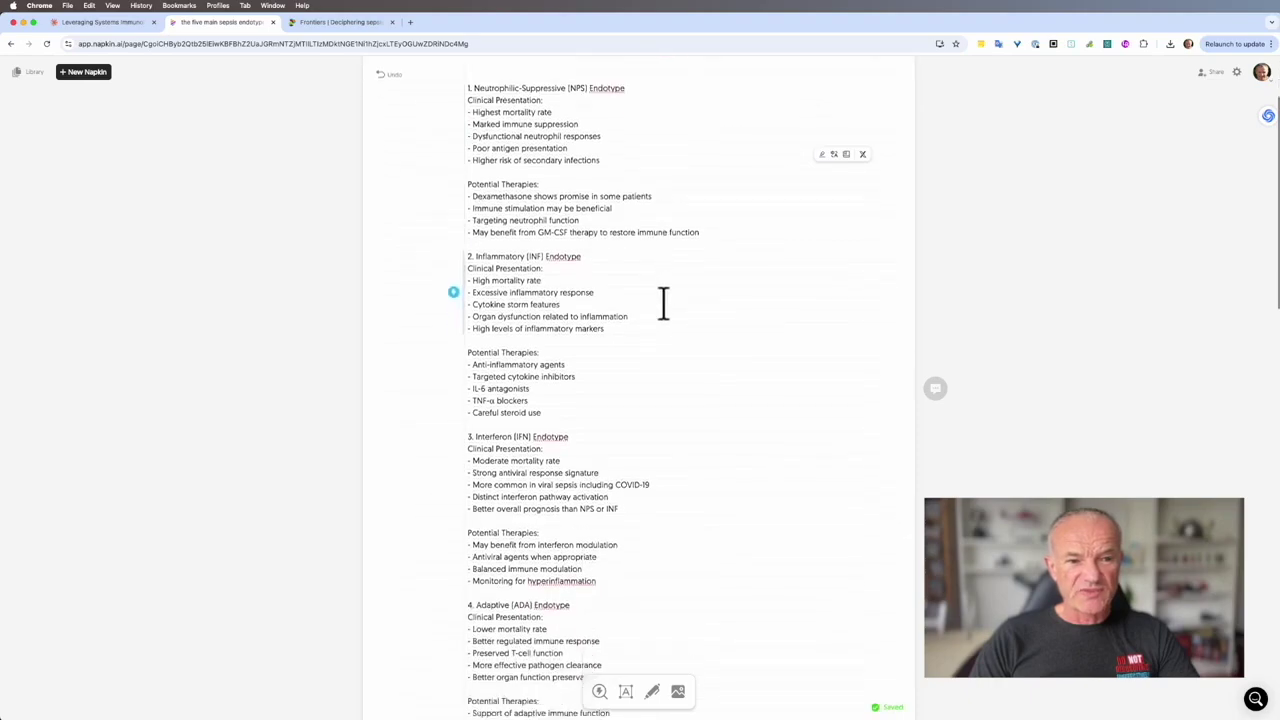
scroll(663, 305, "down", 12)
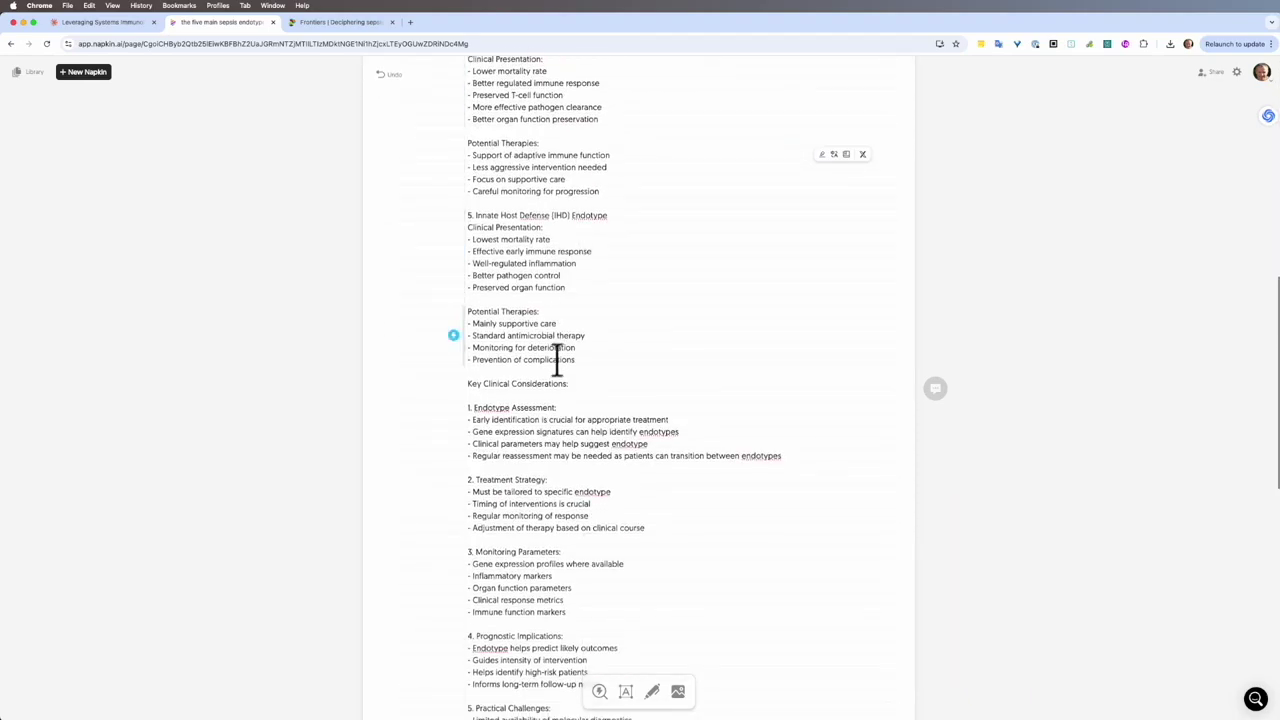
left_click_drag(466, 384, 645, 715)
left_click(645, 715)
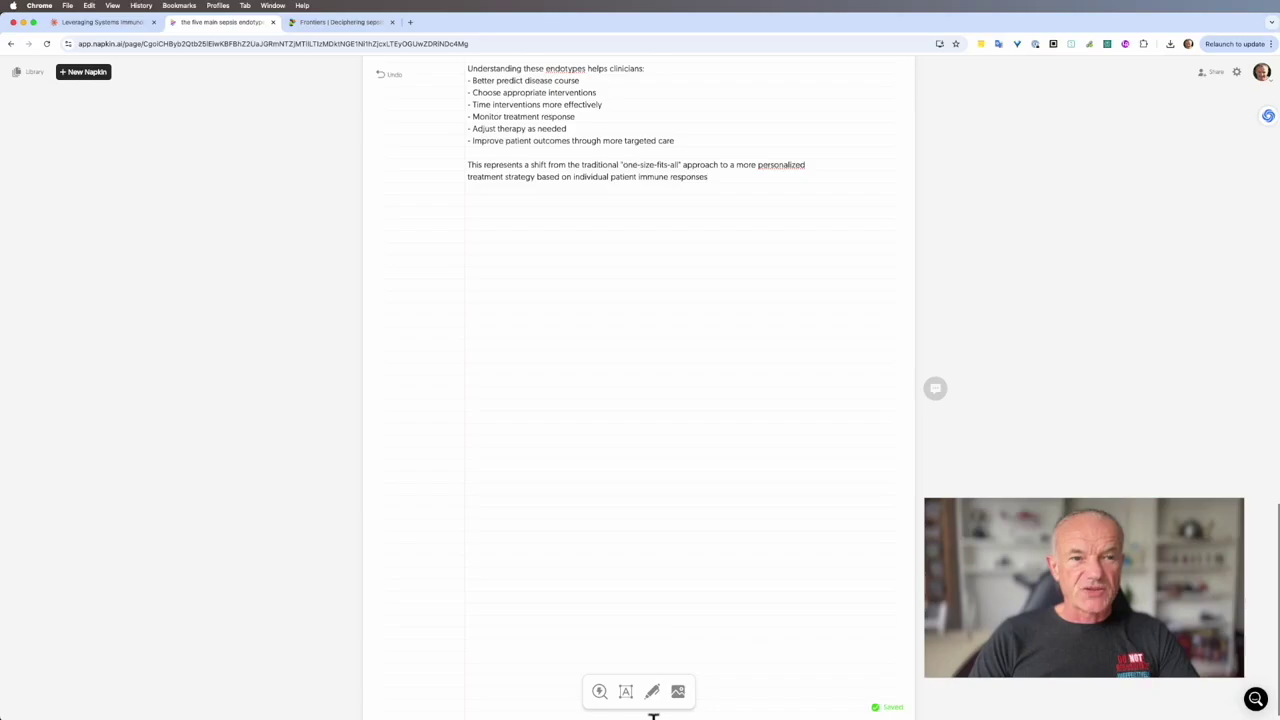
scroll(627, 423, "up", 10)
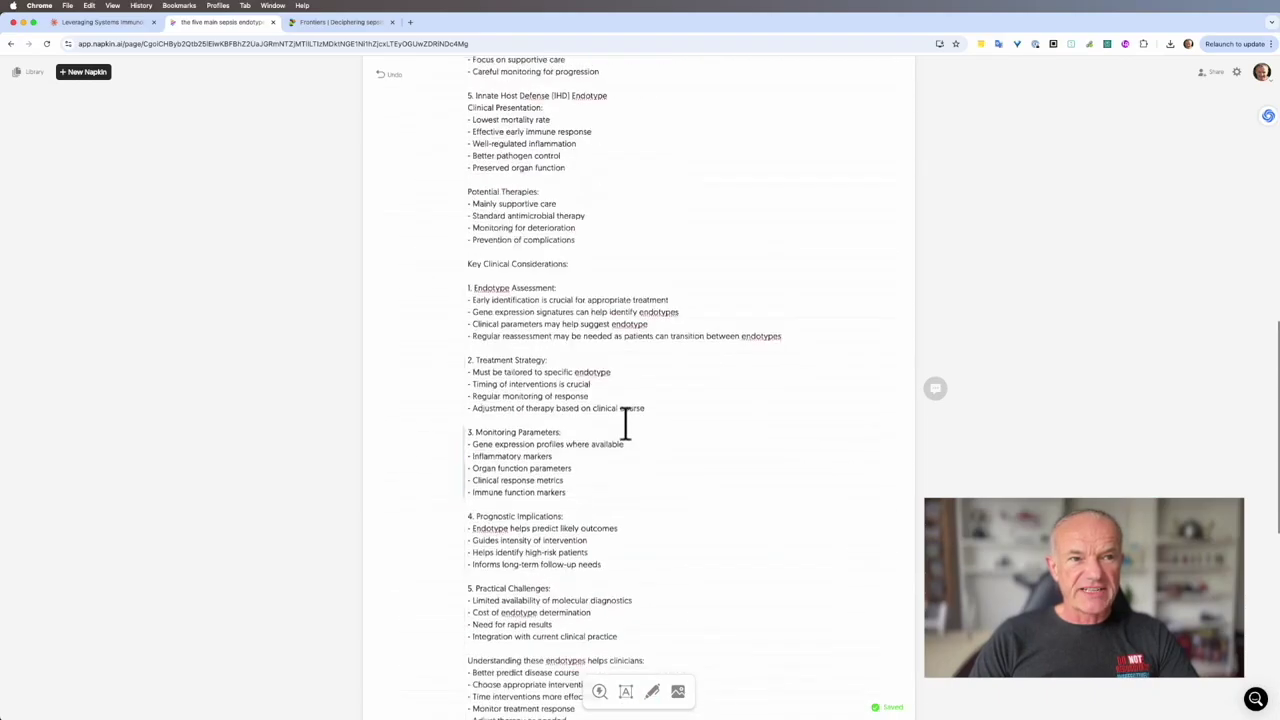
left_click_drag(625, 423, 600, 517)
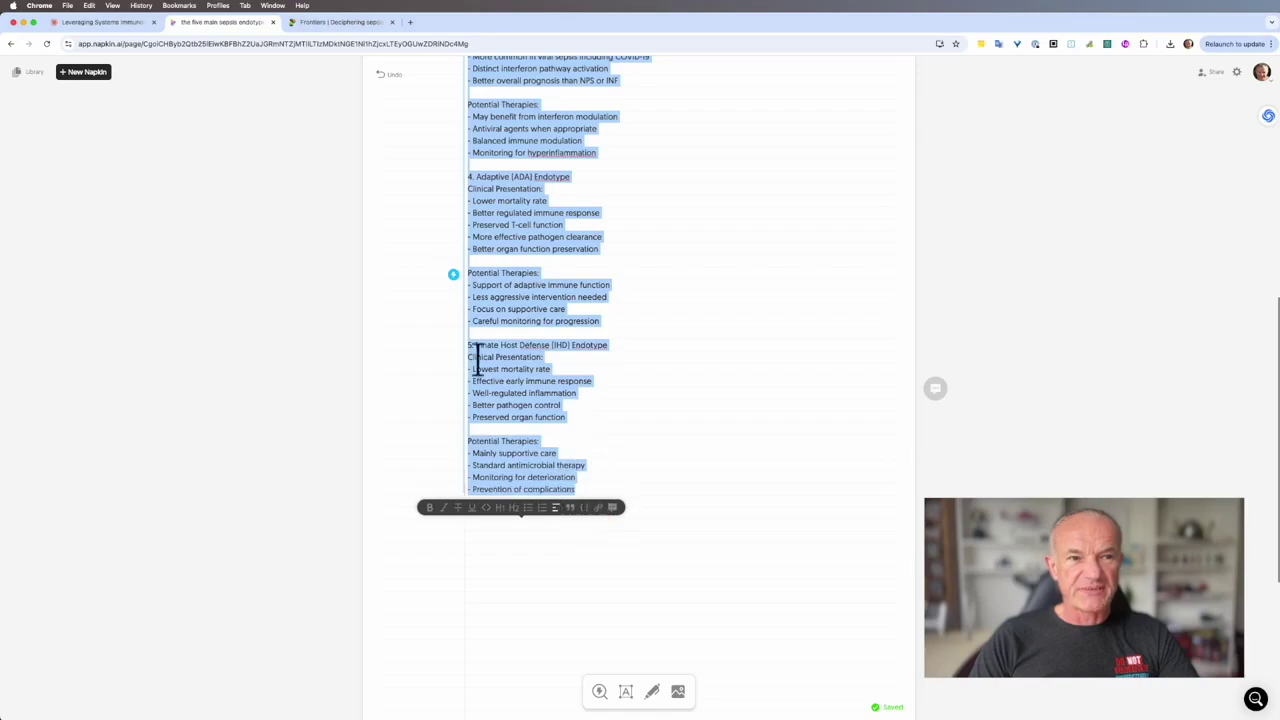
Generate visuals from the remaining endotype text and inspect the first suggestion, a branching tree diagram
left_click(468, 293)
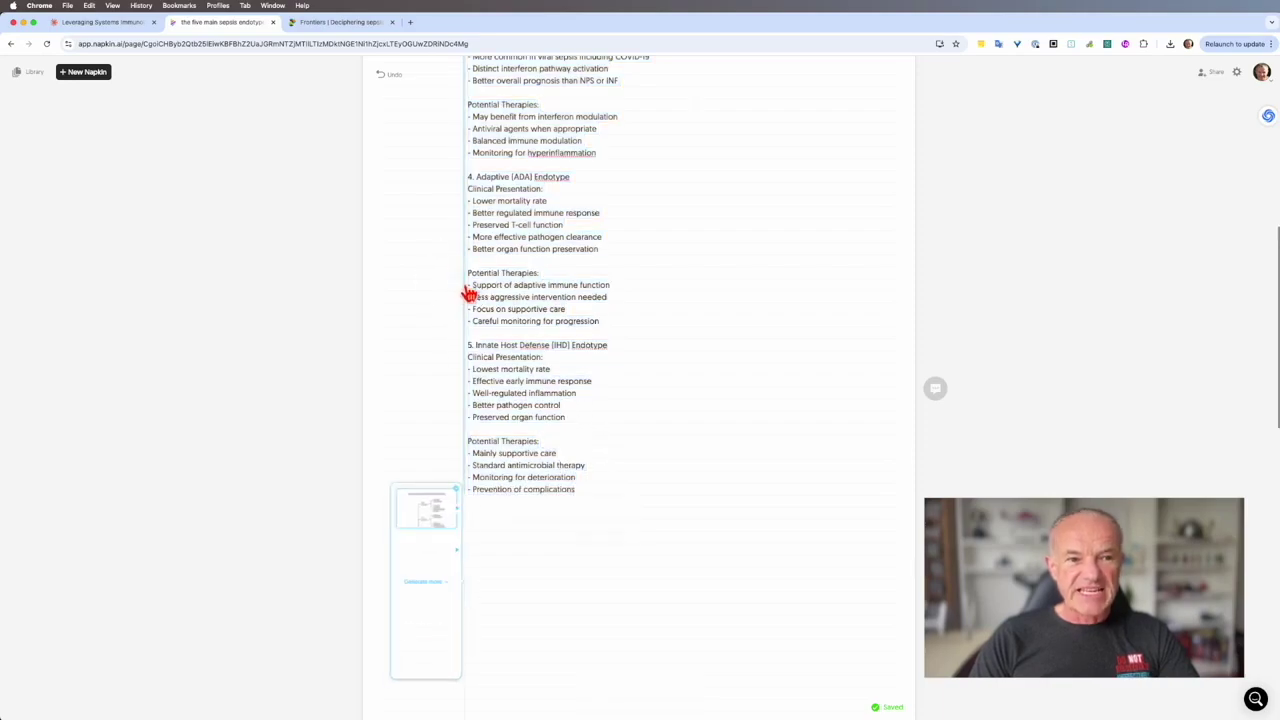
scroll(480, 320, "down", 5)
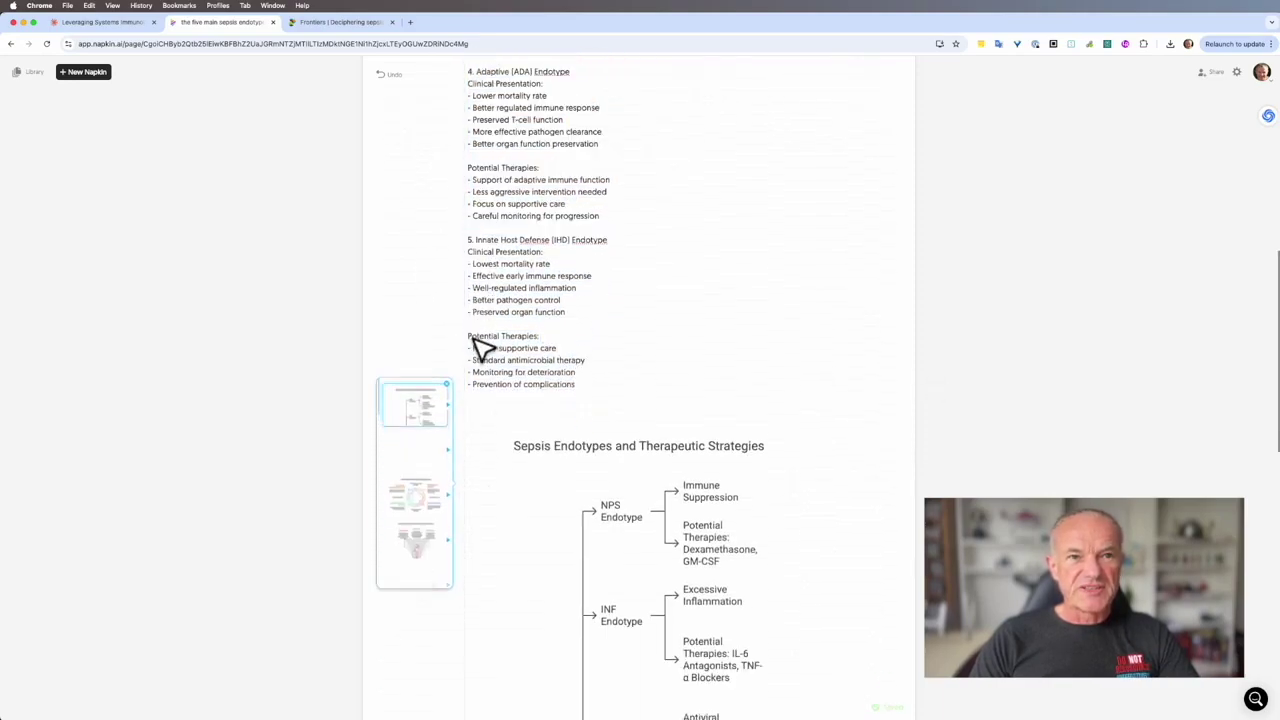
scroll(484, 347, "down", 4)
scroll(484, 347, "up", 2)
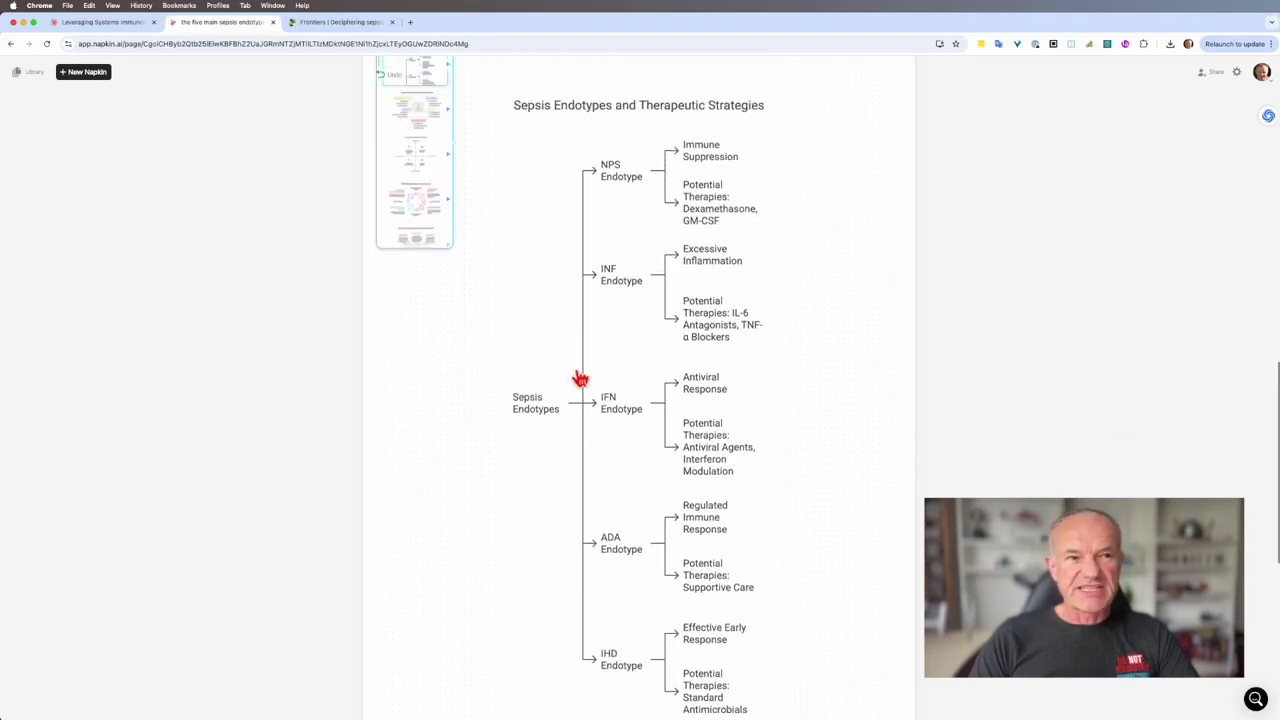
scroll(529, 343, "up", 2)
Browse the suggested visuals for the endotype text, including the mind map, quadrant, cycle, staircase, arrow, pyramid and light bulb layouts
left_click(434, 214)
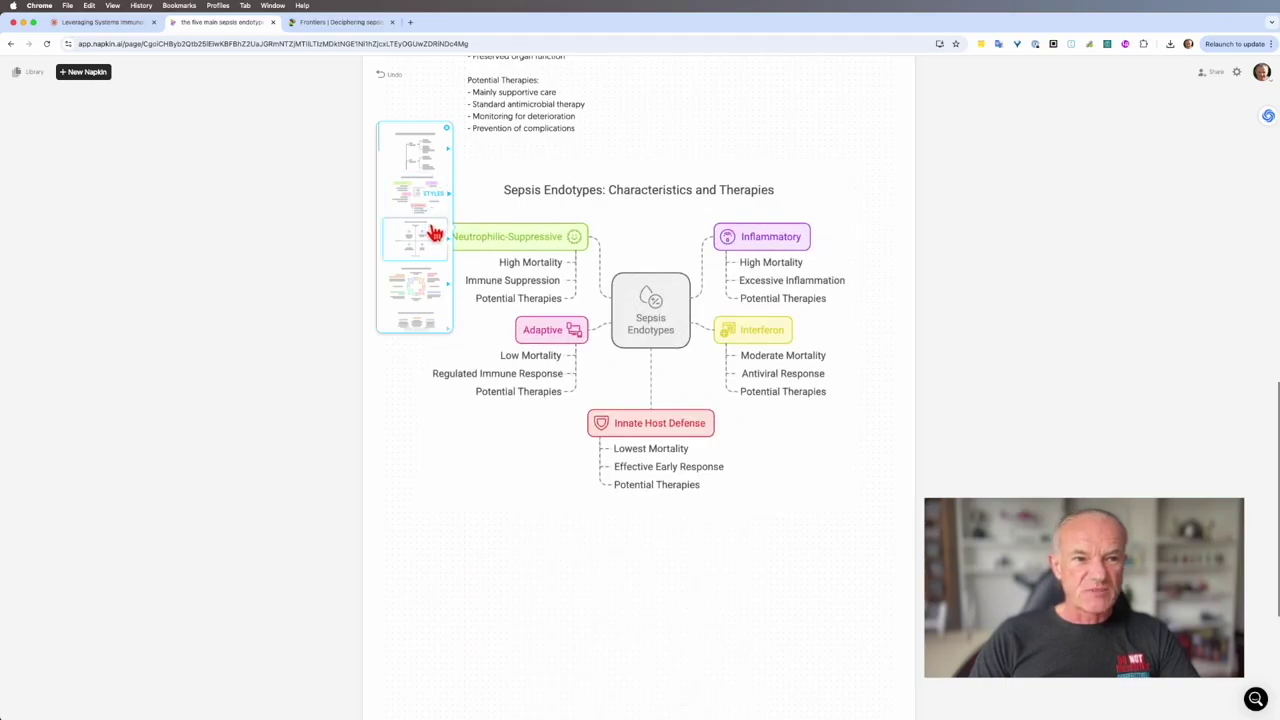
left_click(434, 248)
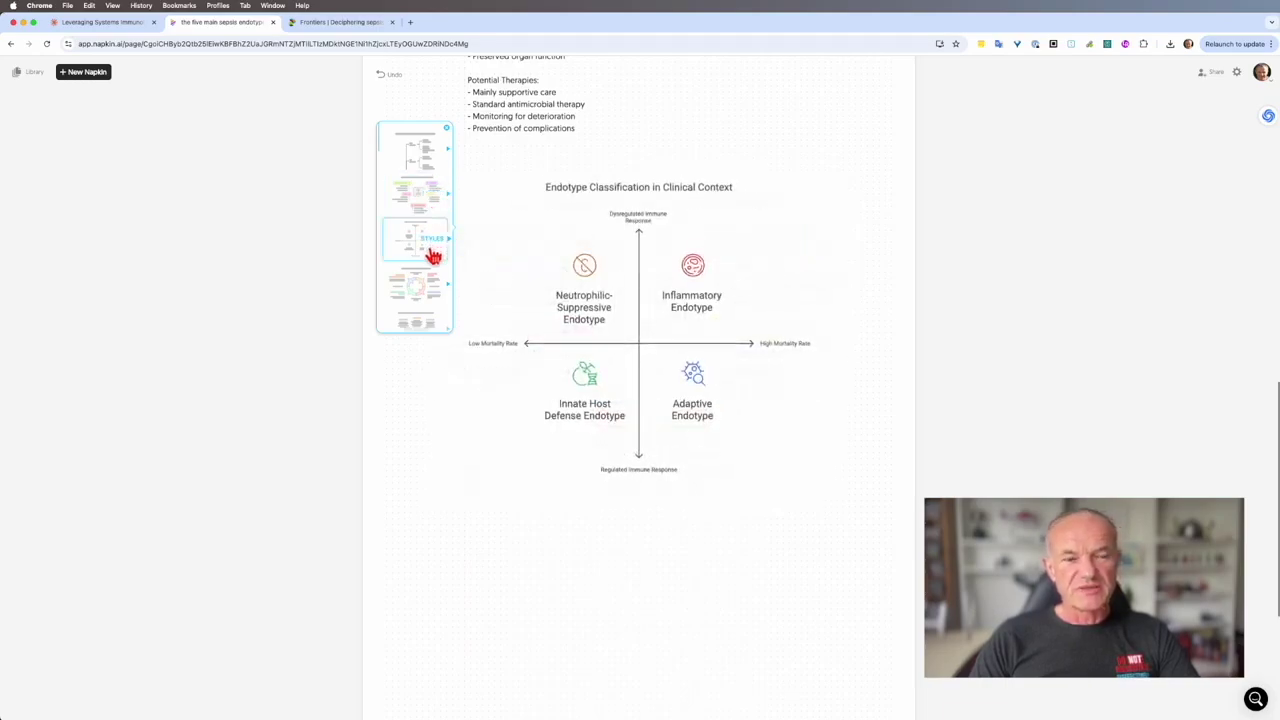
left_click(434, 289)
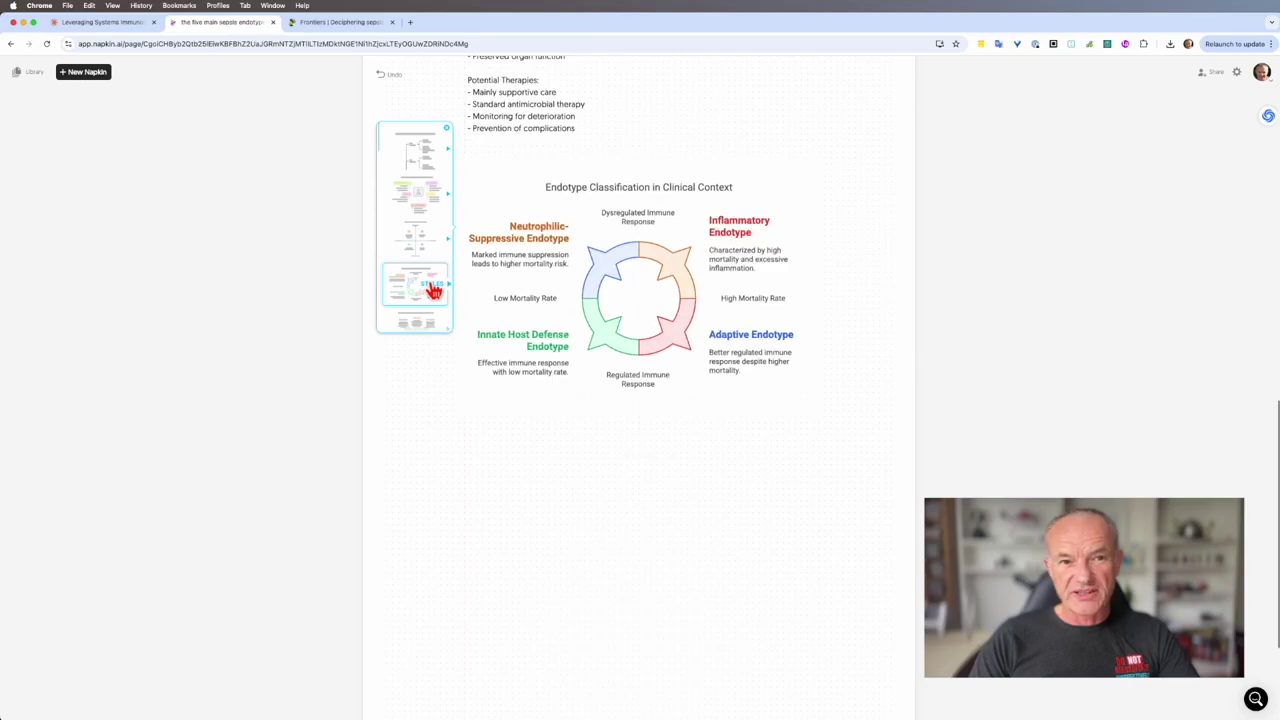
left_click(424, 327)
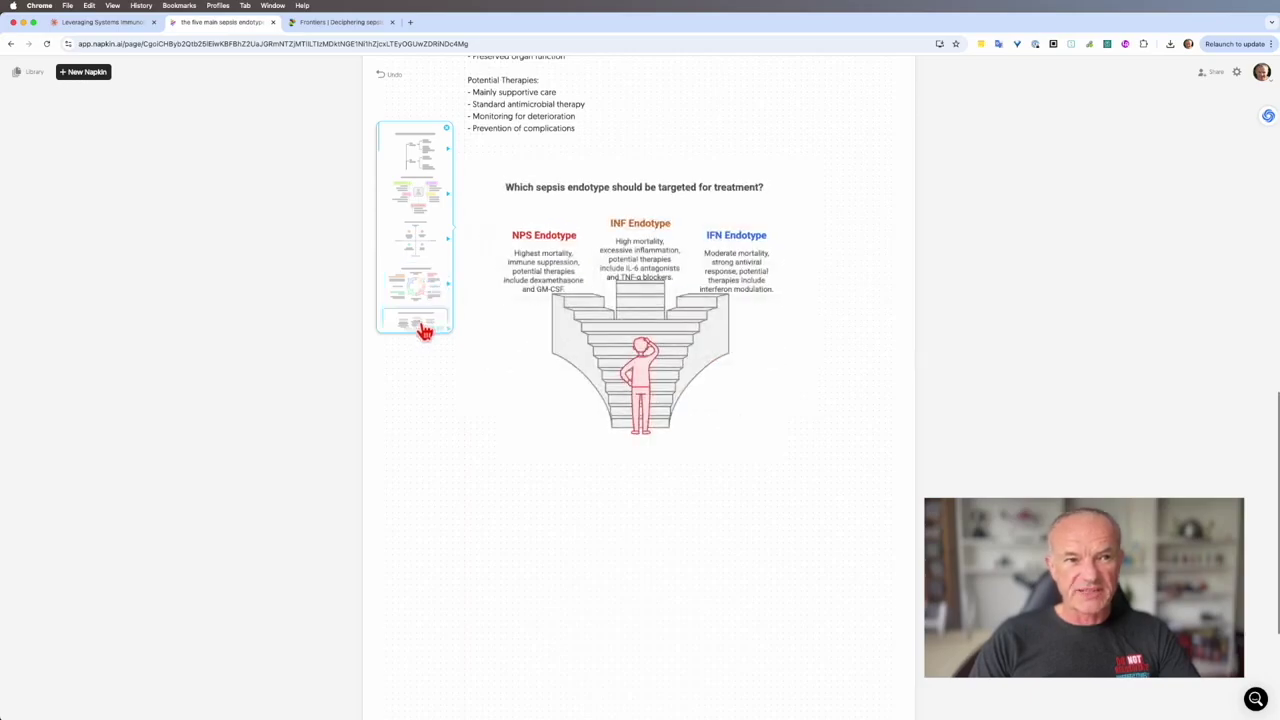
scroll(424, 330, "down", 3)
left_click(436, 250)
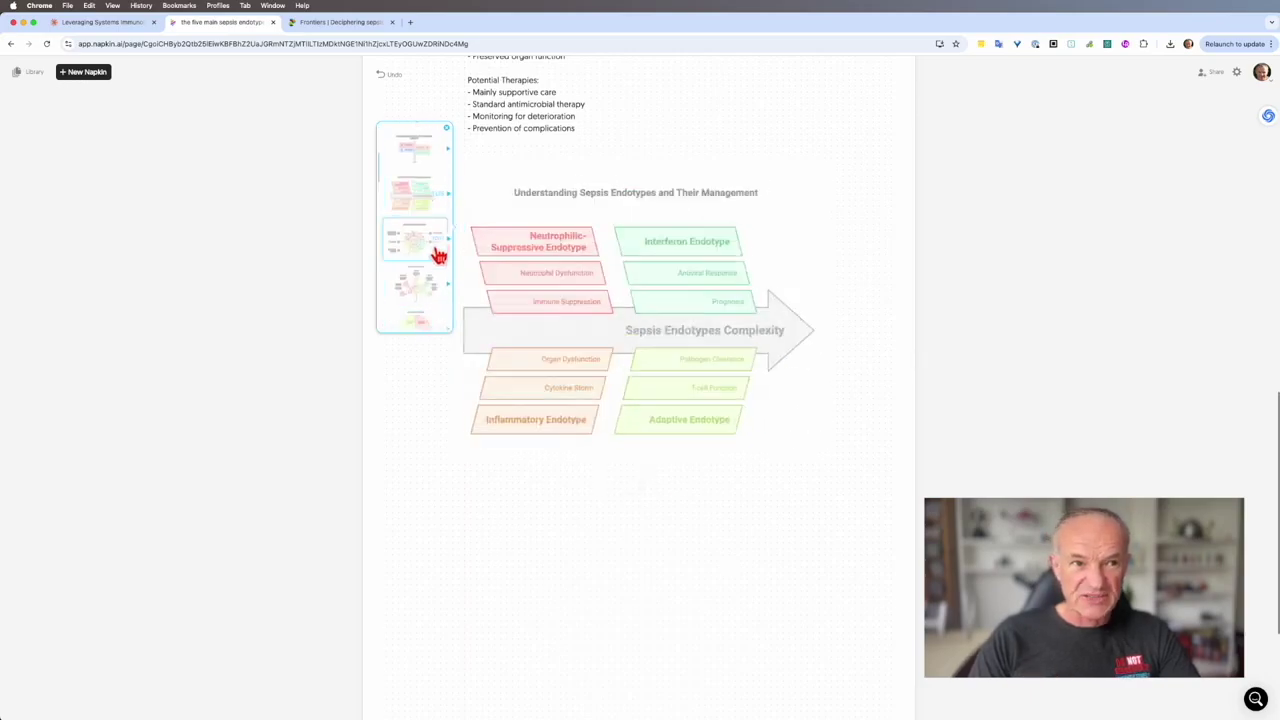
left_click(426, 292)
scroll(427, 295, "down", 2)
left_click(427, 297)
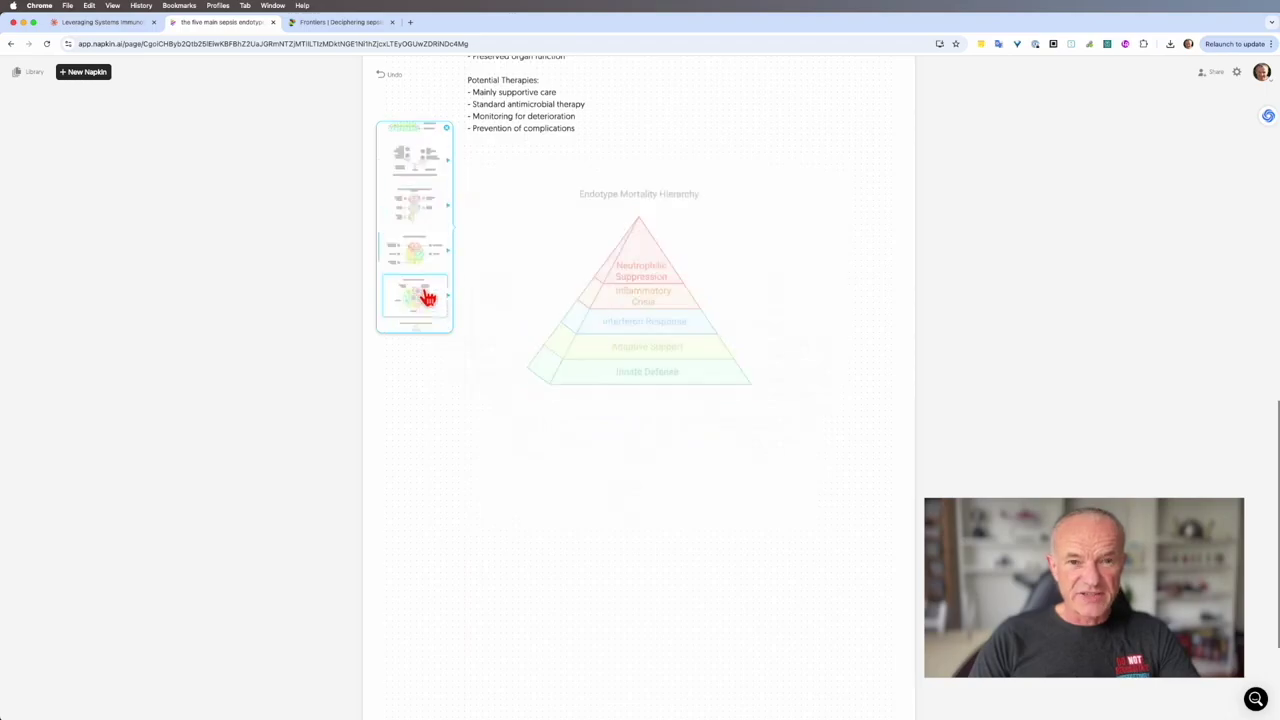
scroll(427, 297, "down", 1)
left_click(427, 297)
scroll(427, 298, "down", 1)
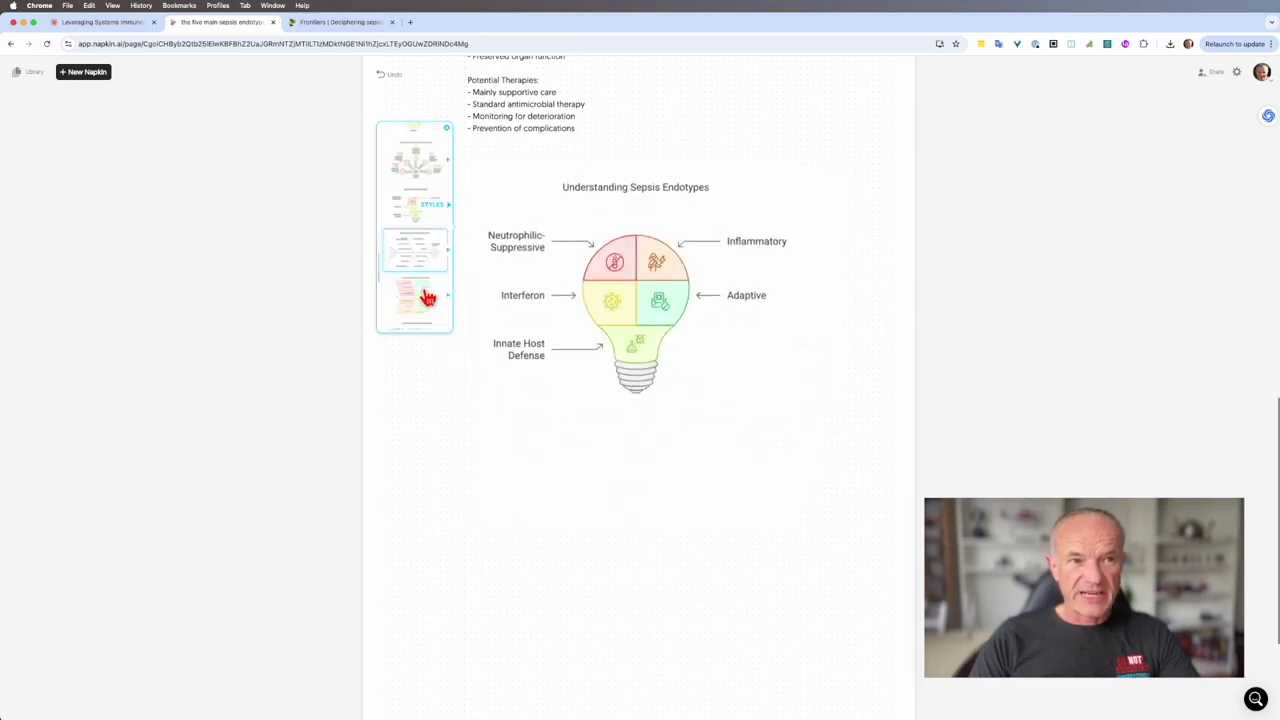
Use the "Sepsis Endotypes: Characteristics and Therapies" mind map and download it as a PNG in light colour mode at the highest resolution
left_click(432, 199)
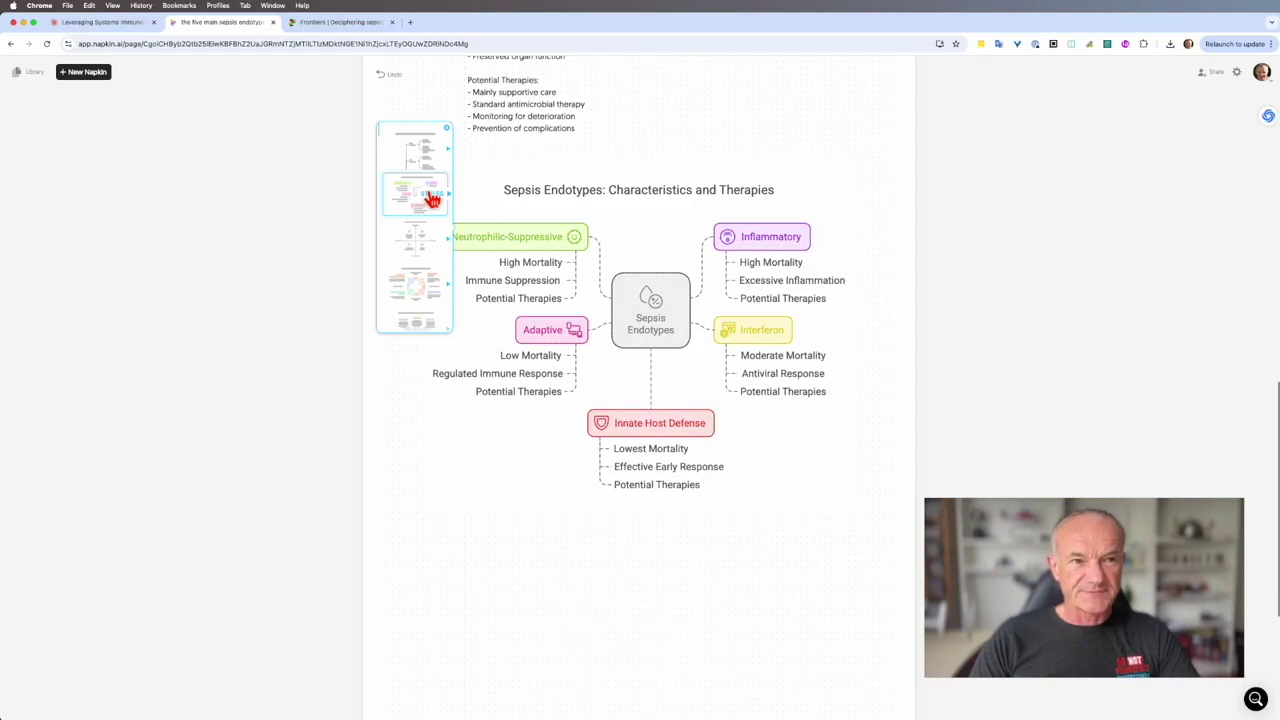
scroll(911, 177, "up", 1)
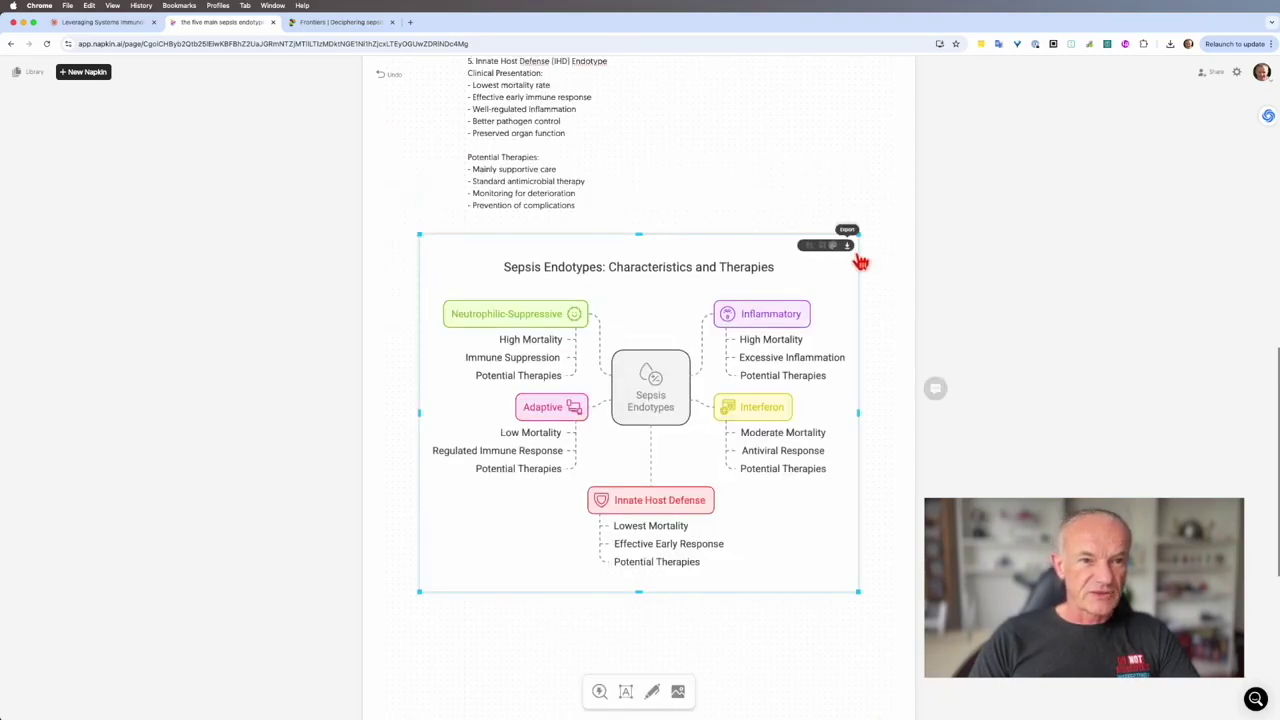
left_click(848, 247)
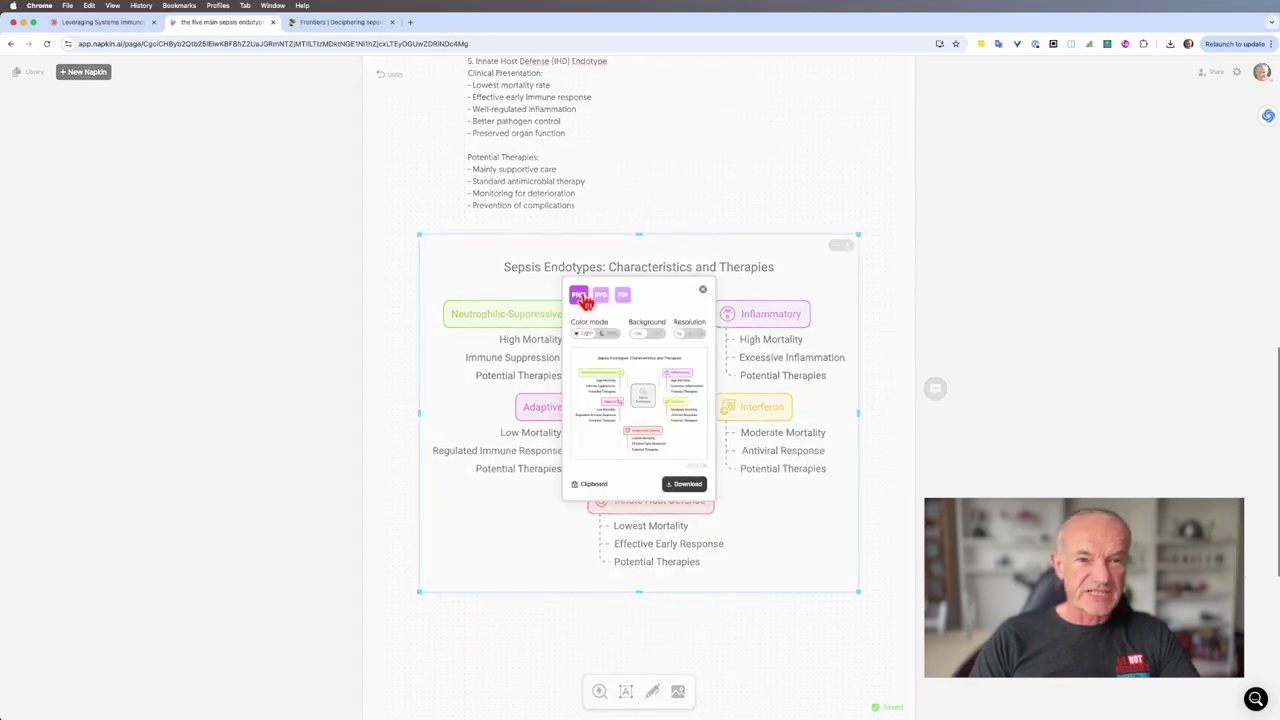
left_click(611, 335)
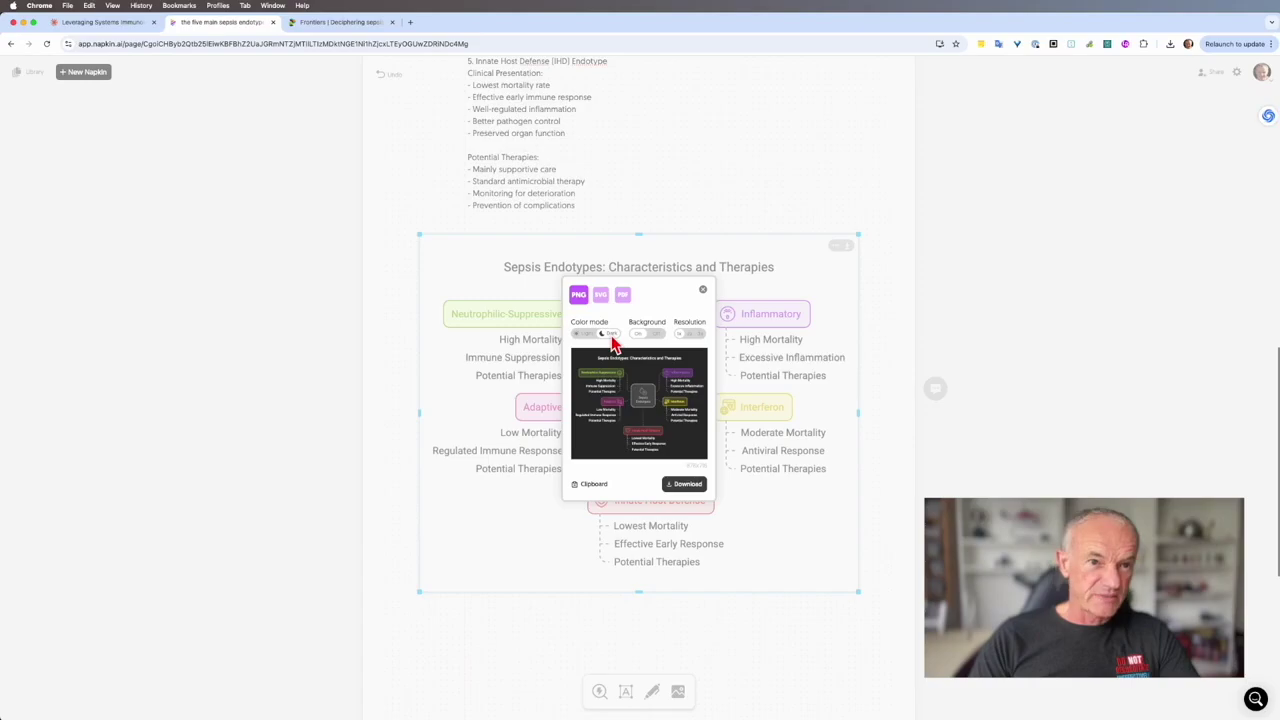
left_click(591, 338)
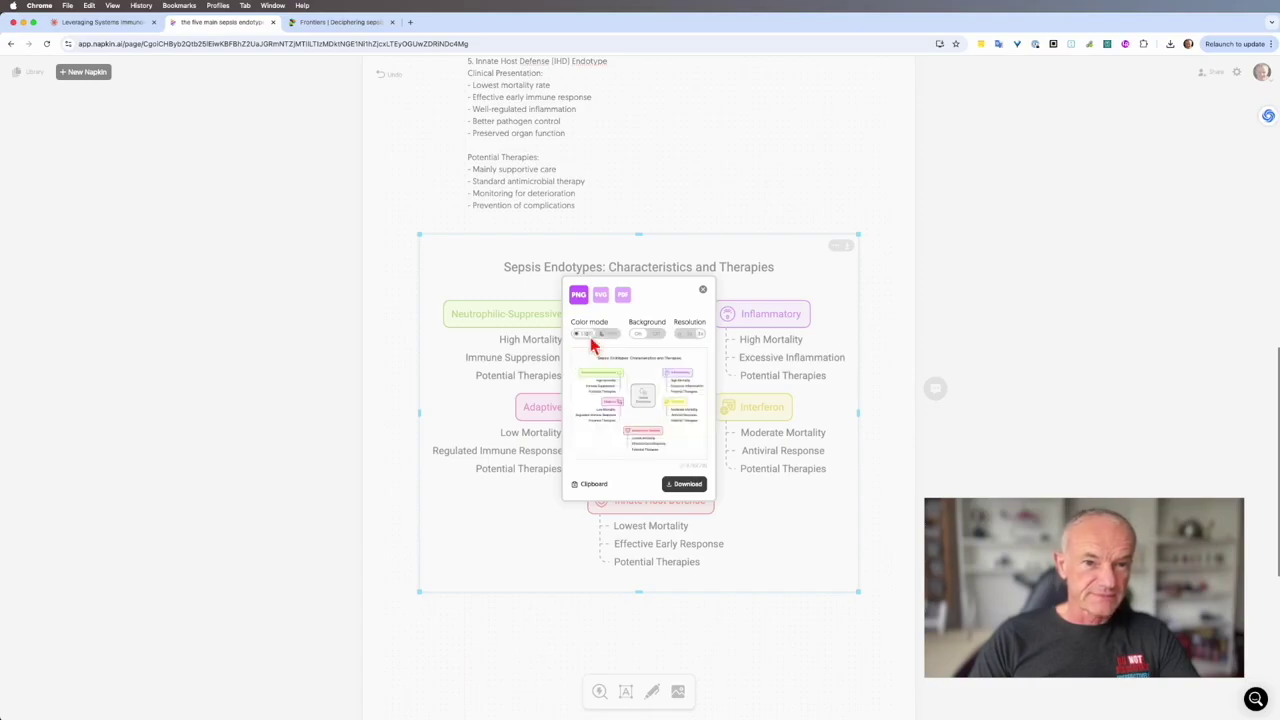
left_click(689, 486)
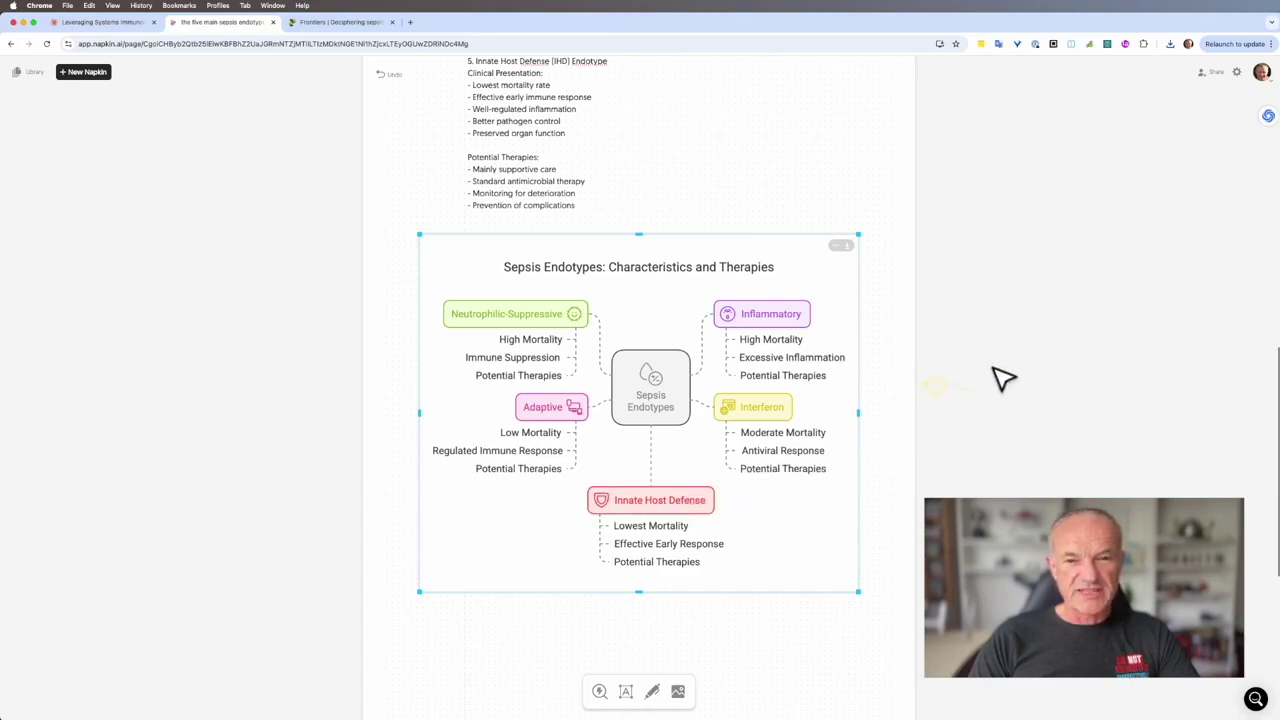
Copy the napkin's title "the five main sepsis endotypes" and paste it as the title of the untitled note in Evernote
key("super+Tab")
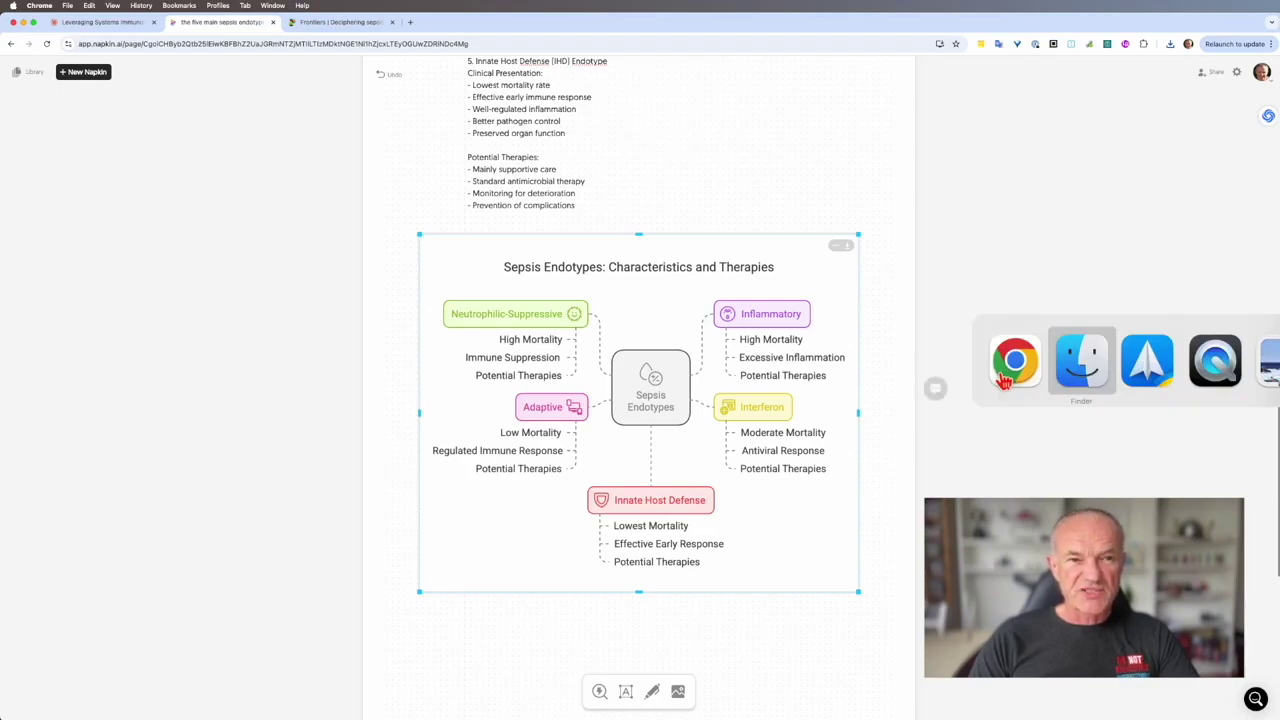
left_click(1008, 375)
scroll(777, 317, "up", 7)
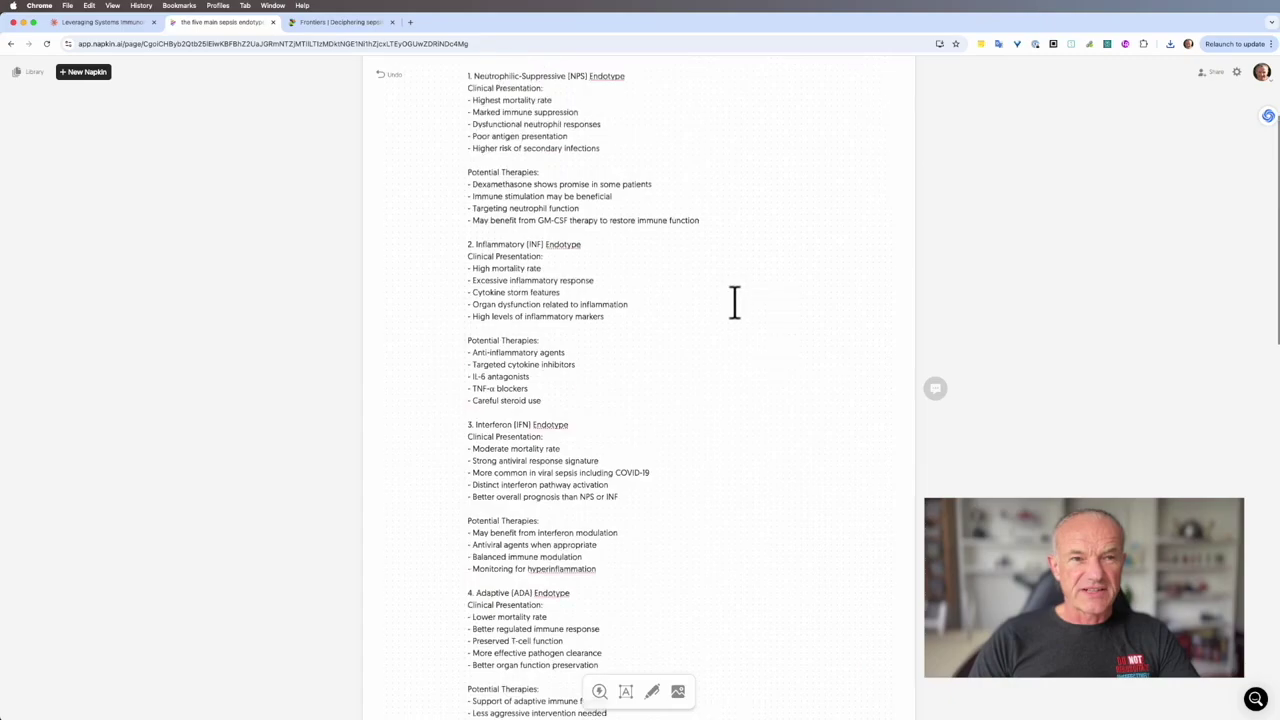
scroll(734, 302, "up", 3)
left_click(621, 163)
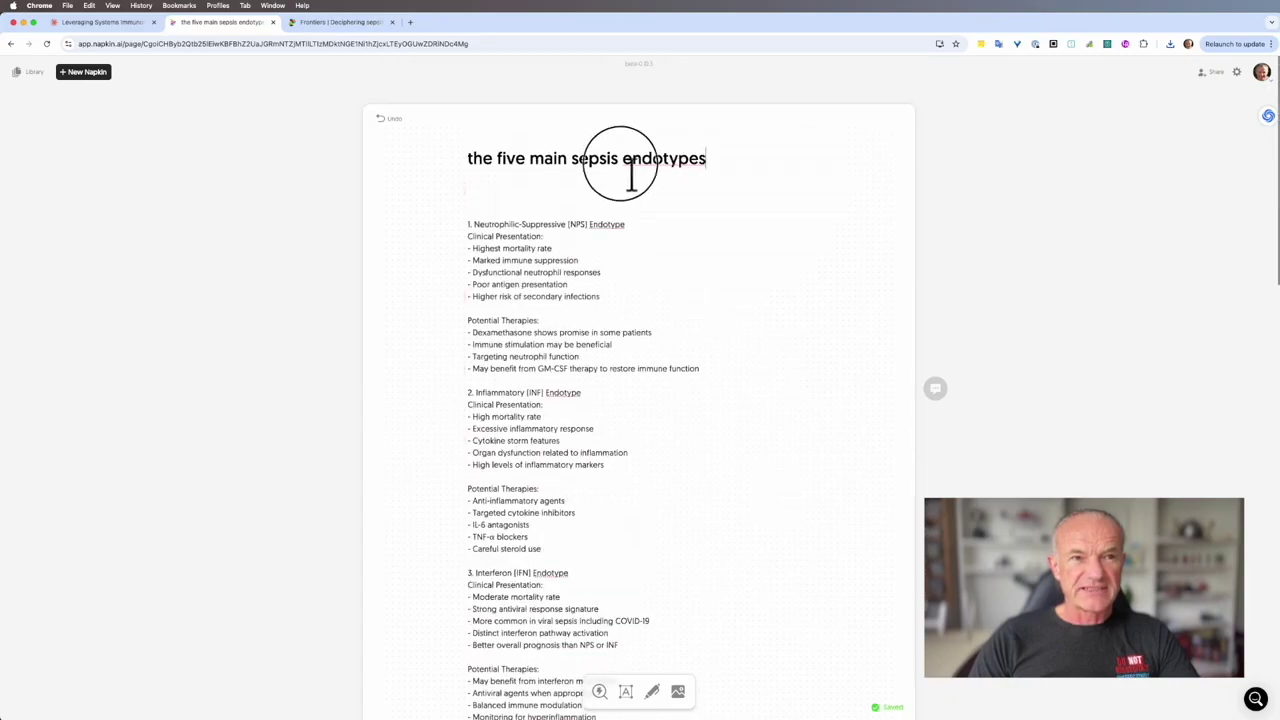
left_click_drag(468, 170, 730, 168)
key("super+c")
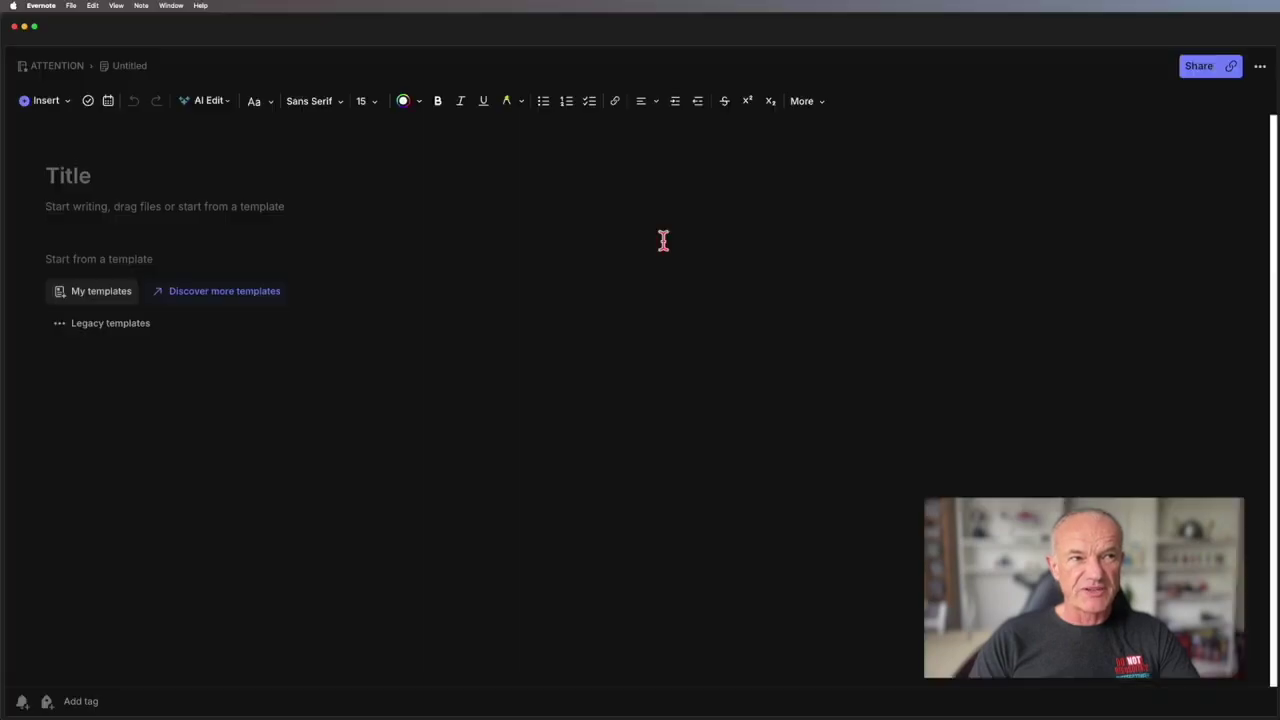
left_click(166, 186)
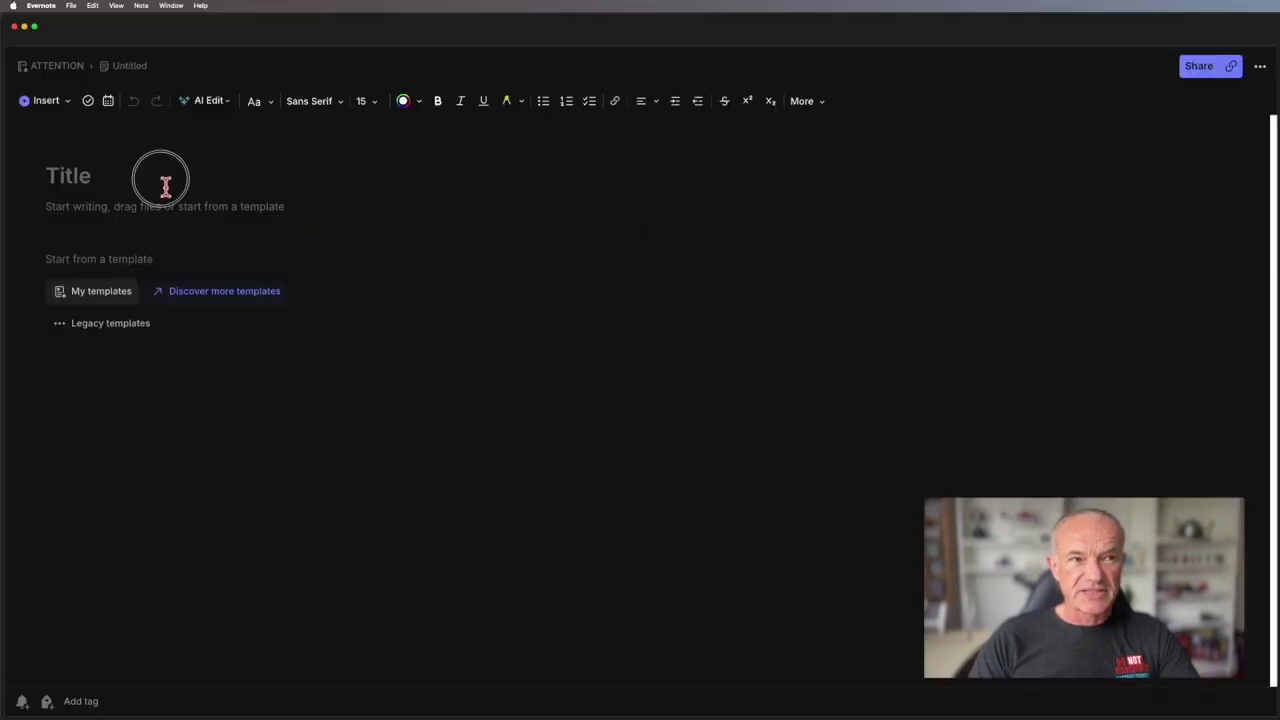
key("super+v")
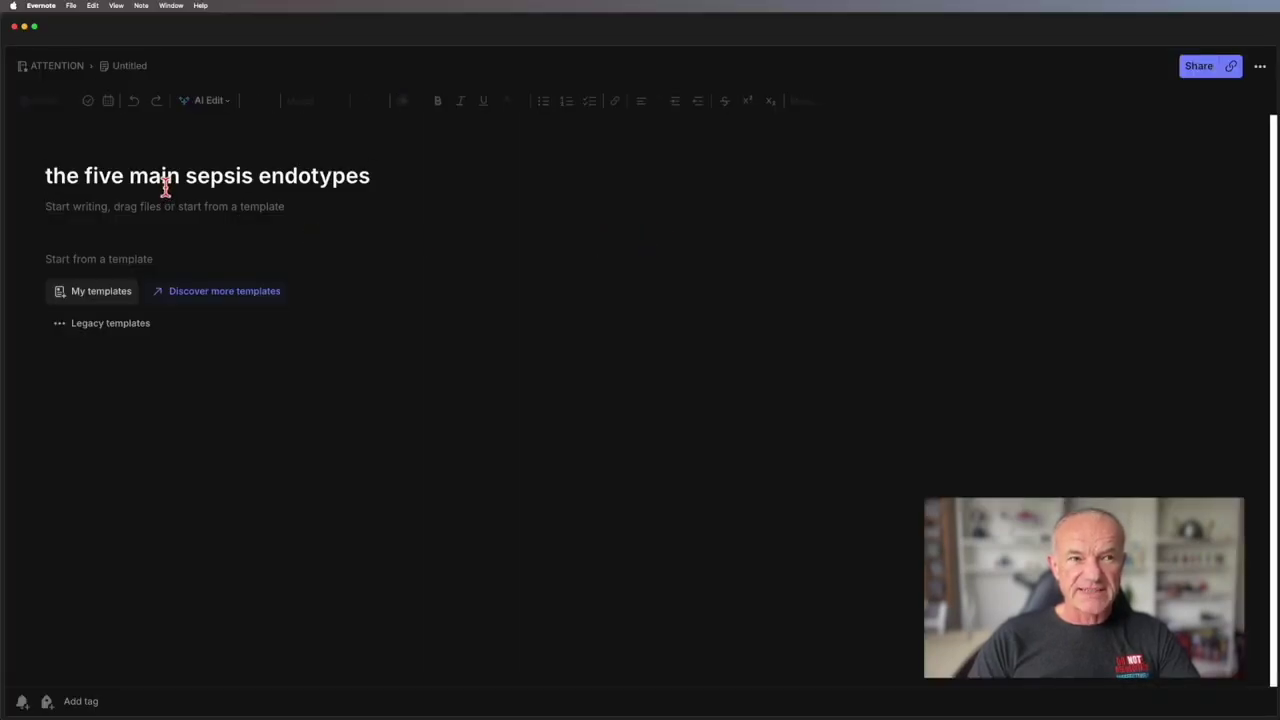
Insert "the five main sepsis endotypes - visual selection.png" from the Finder's Downloads folder into the Evernote note
key("super+Tab")
key("super+Tab")
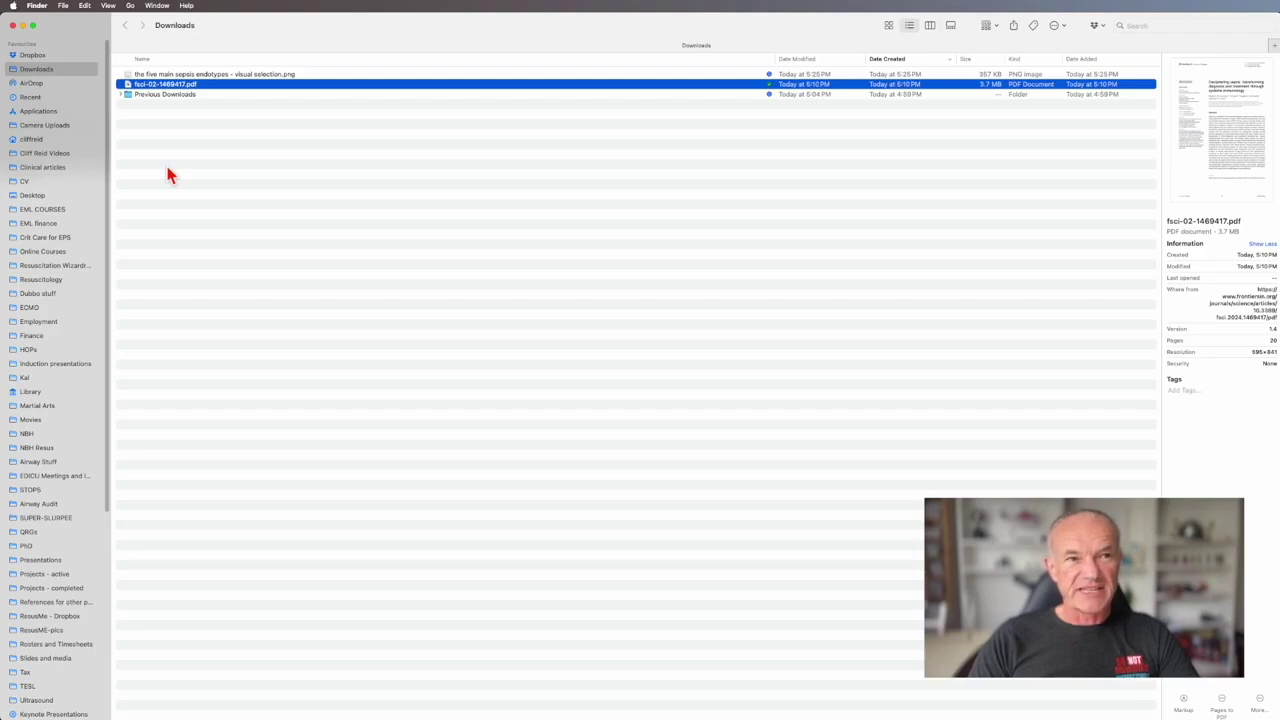
key("Up")
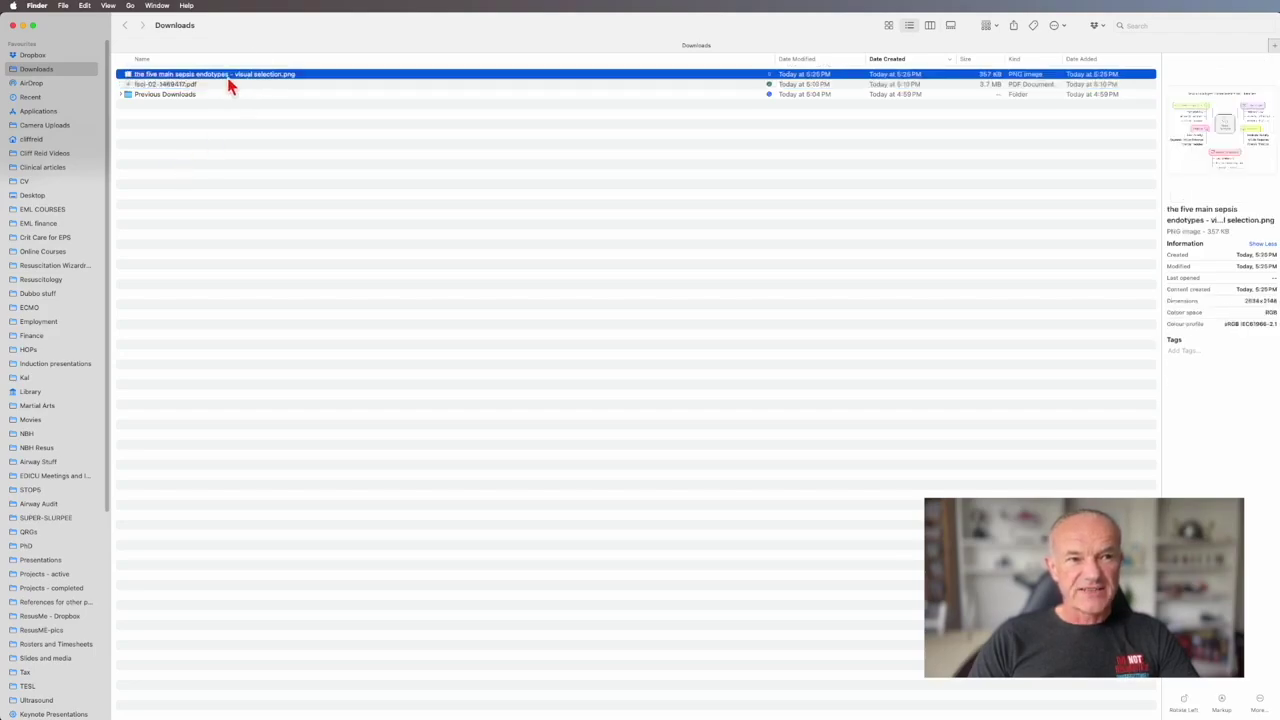
left_click_drag(227, 77, 240, 217)
key("super+Tab")
Copy Claude's article summary from the chat in Chrome and paste it below the mind map image in the Evernote note
scroll(247, 228, "down", 5)
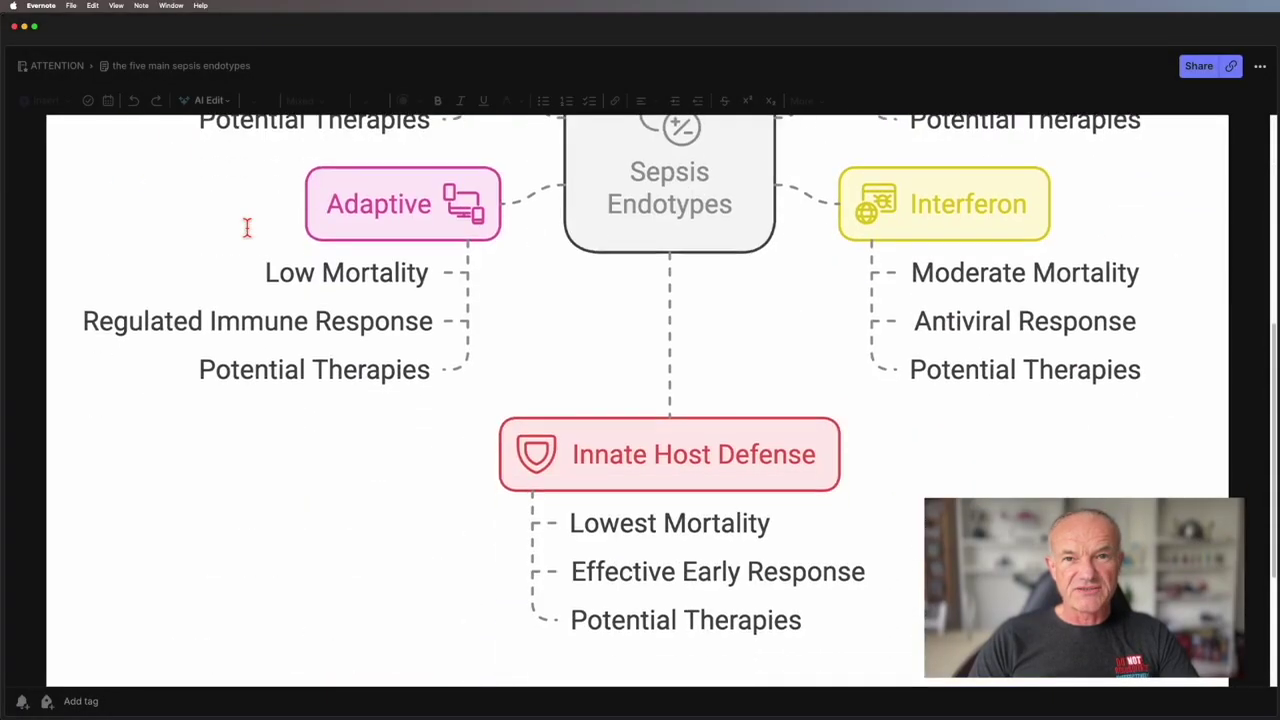
scroll(247, 228, "down", 3)
left_click(168, 488)
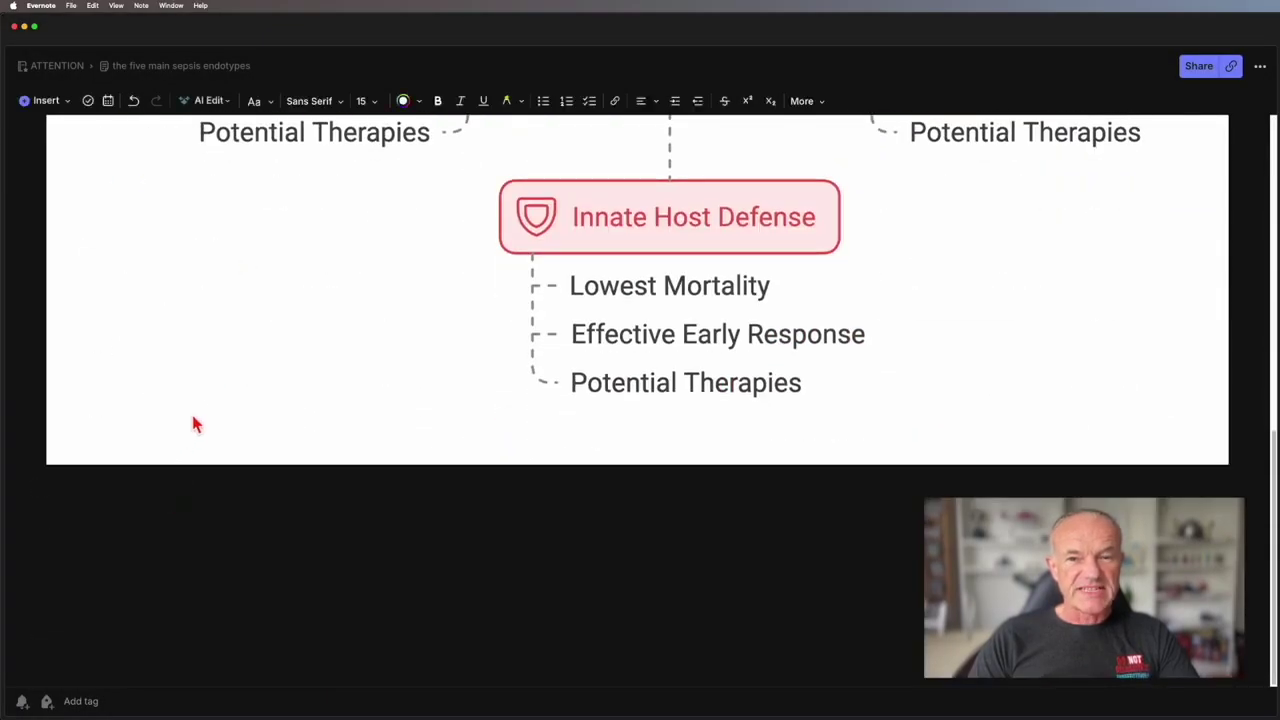
key("super+Tab")
key("super+Tab")
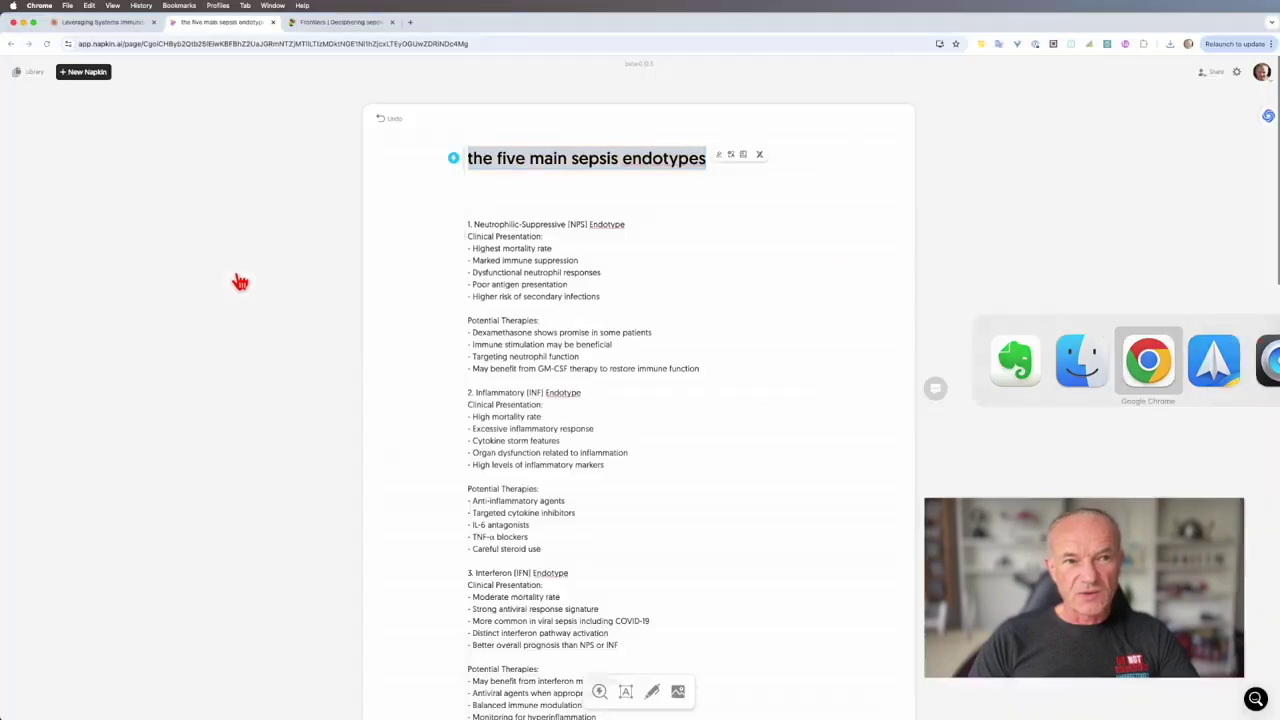
left_click(105, 27)
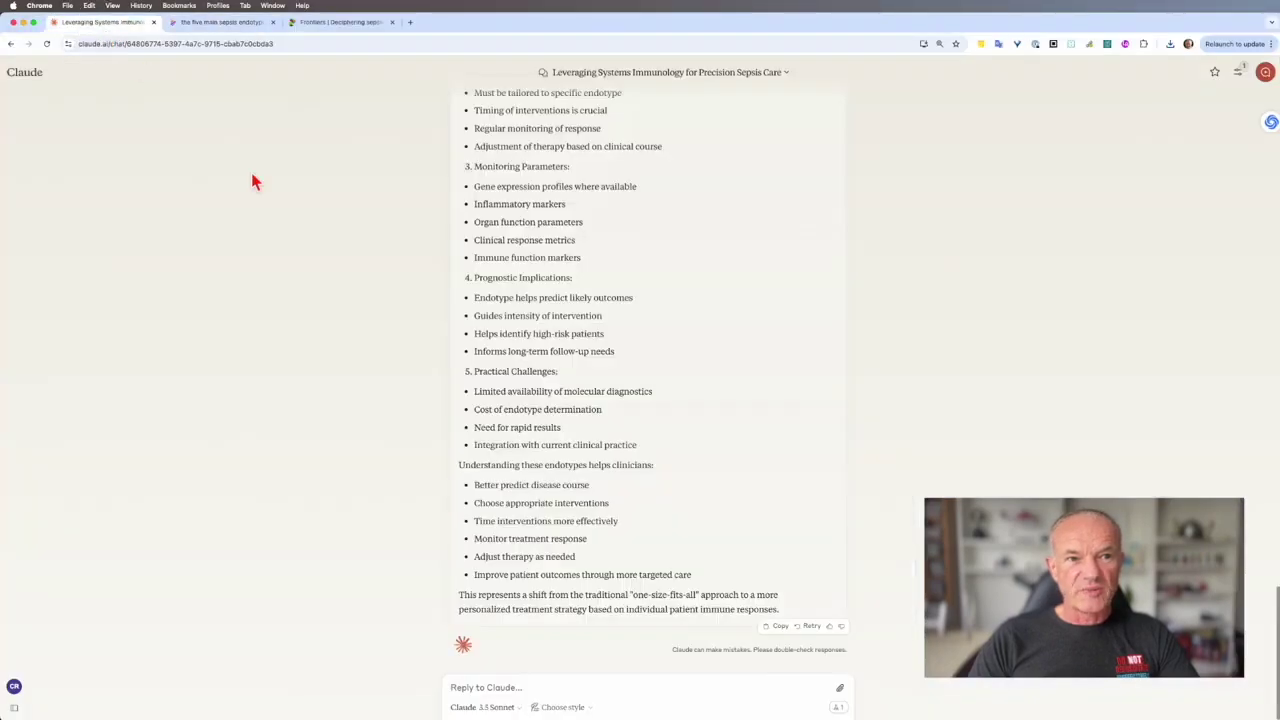
scroll(486, 390, "up", 15)
scroll(487, 388, "down", 20)
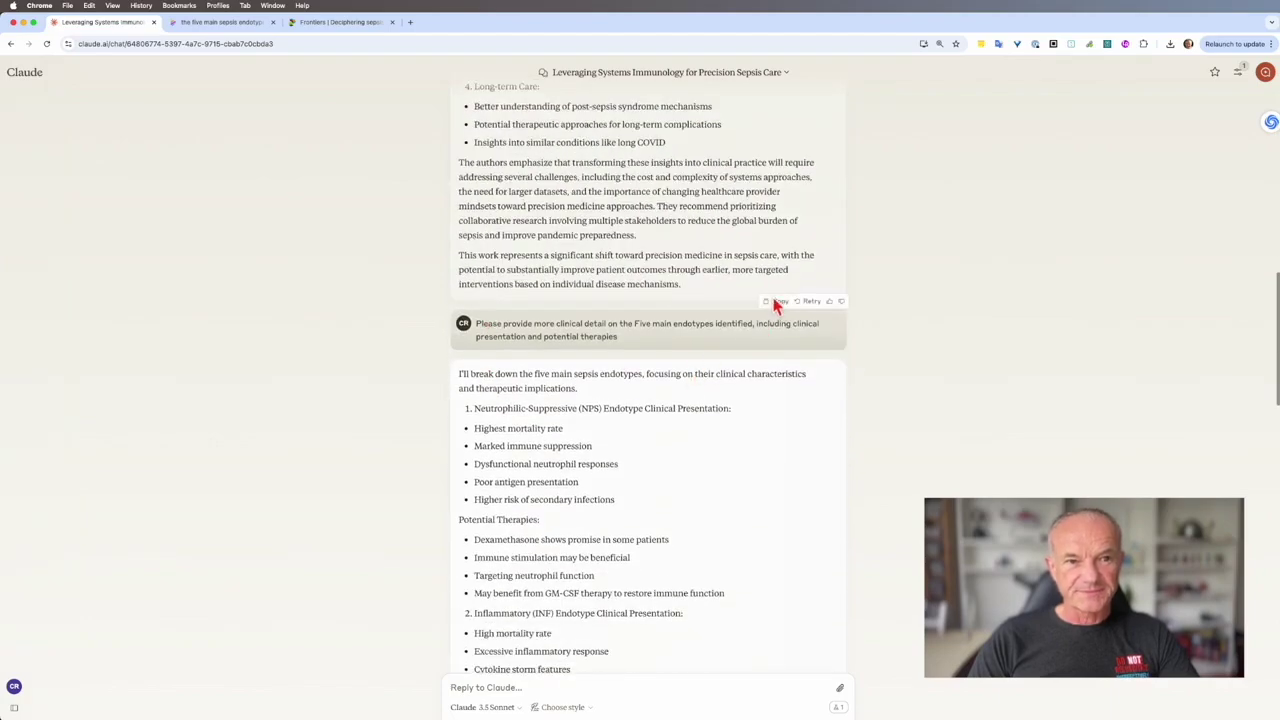
key("super+Tab")
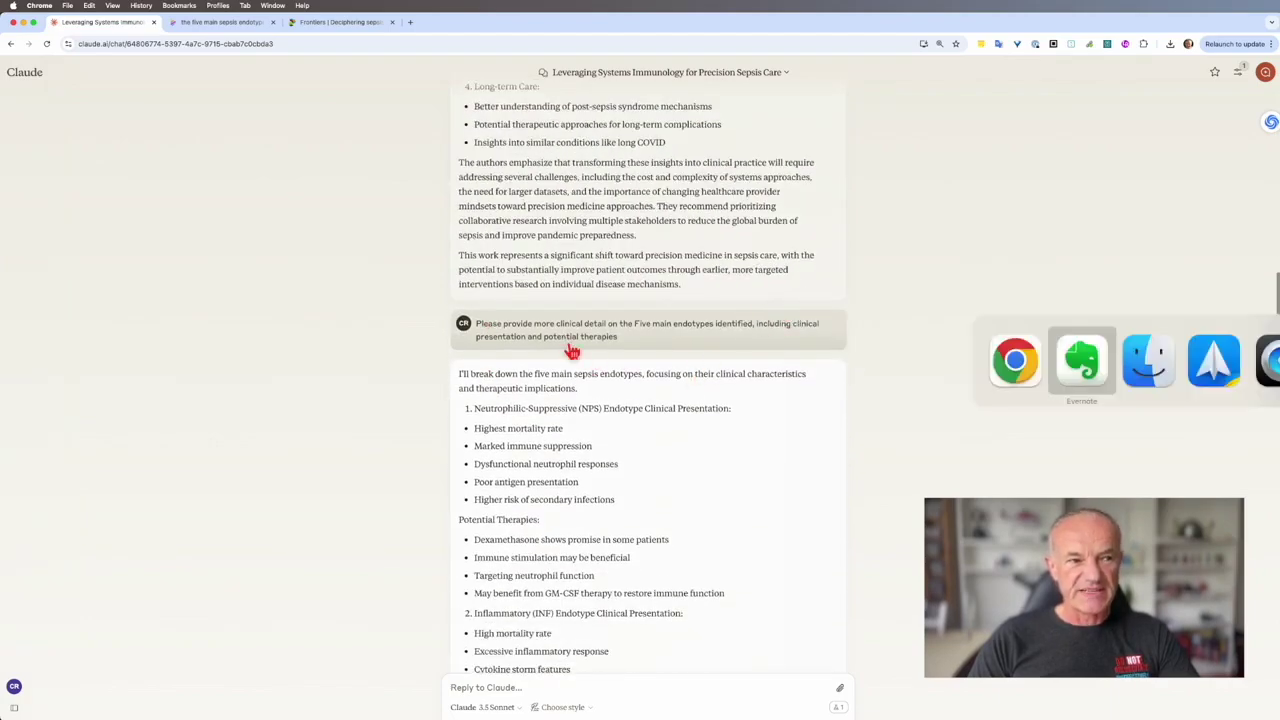
key("super+z")
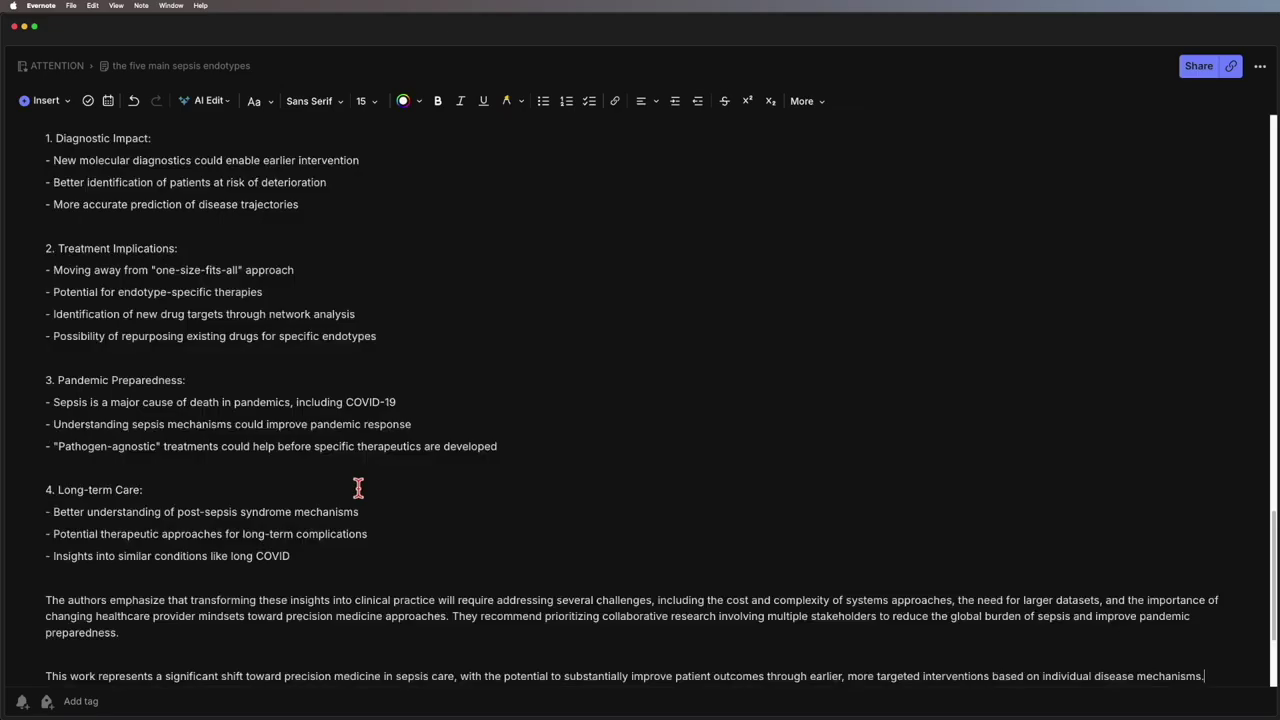
Copy Claude's detailed response on the five endotypes from Chrome and paste it below the article summary in the Evernote note
key("super+Tab")
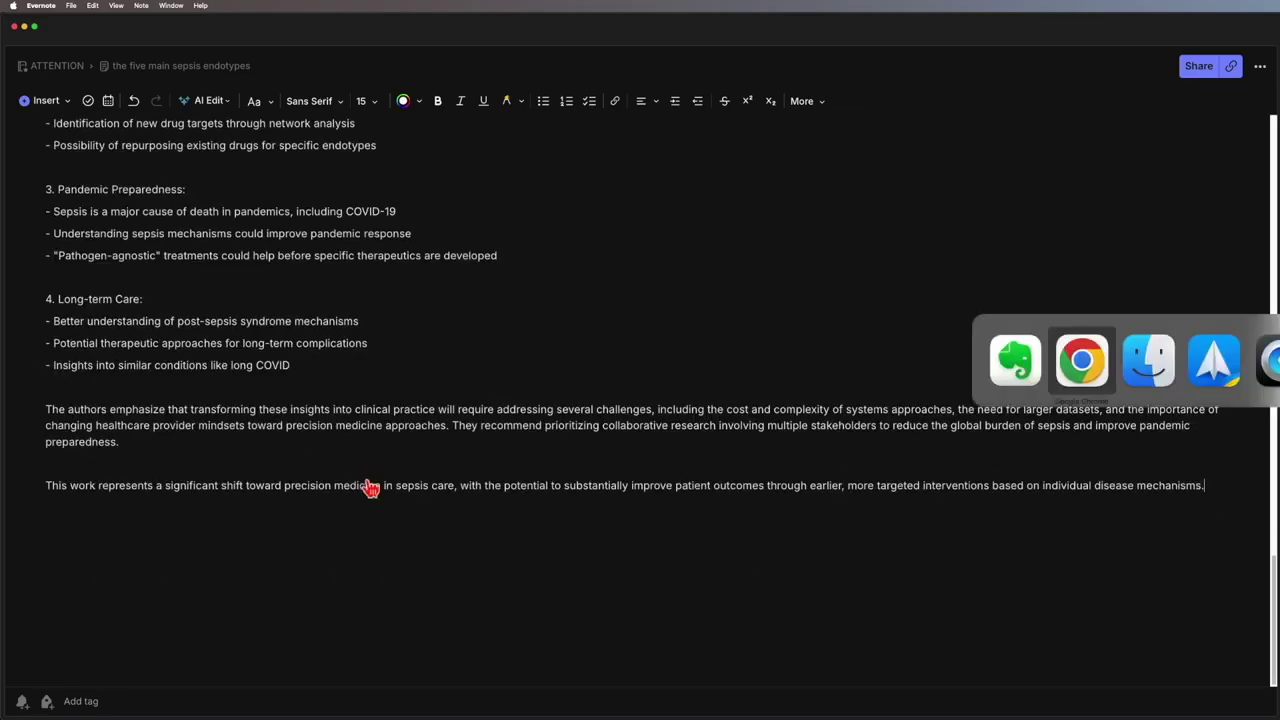
scroll(445, 447, "down", 5)
scroll(445, 447, "down", 15)
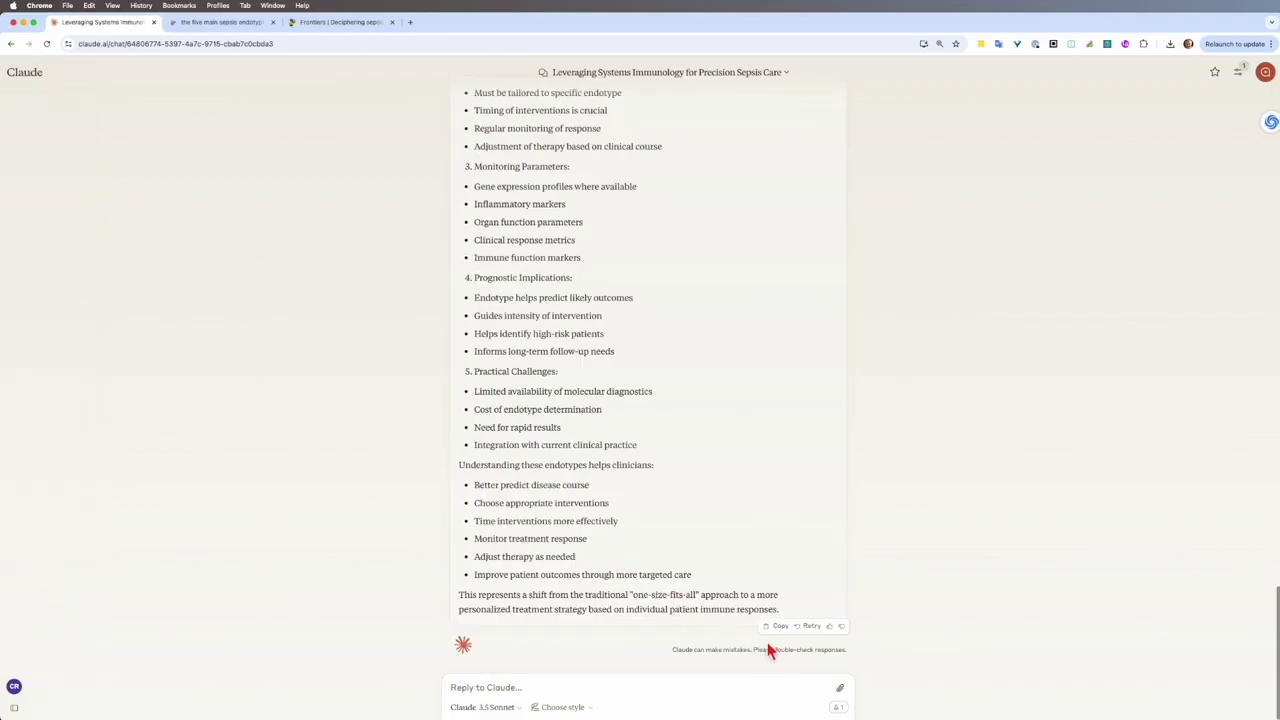
key("super+Tab")
left_click(372, 535)
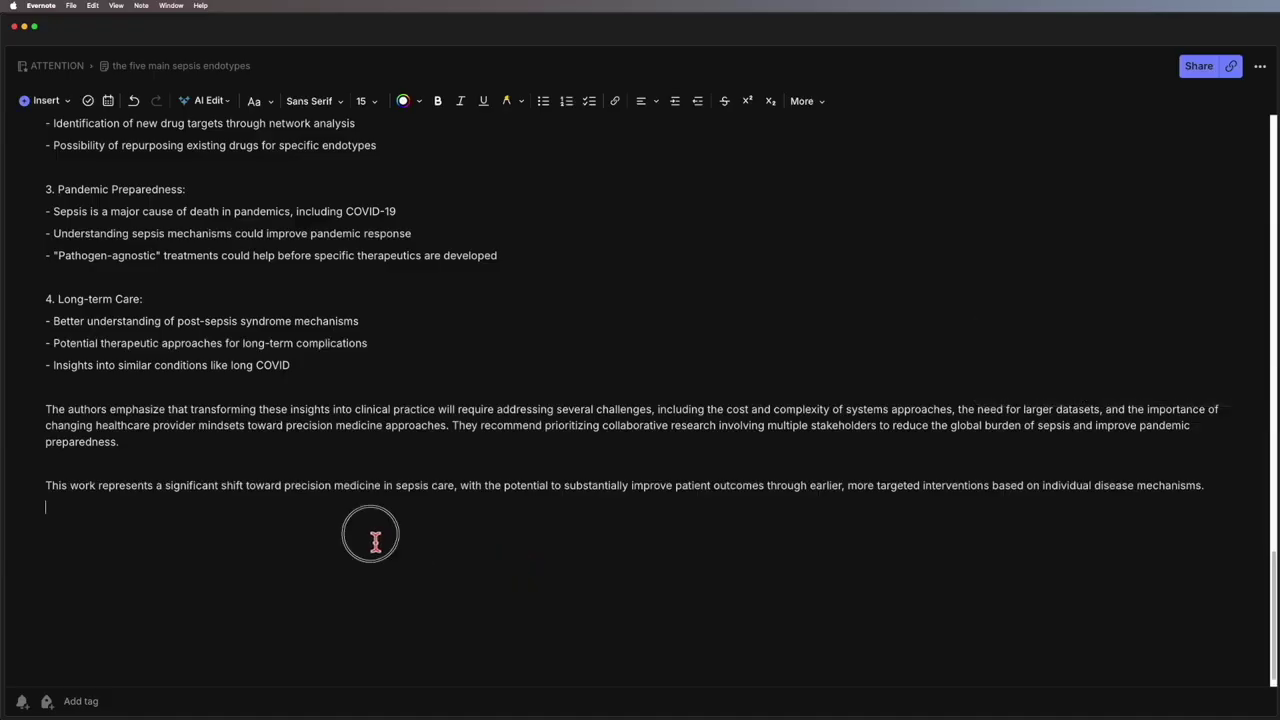
key("super+v")
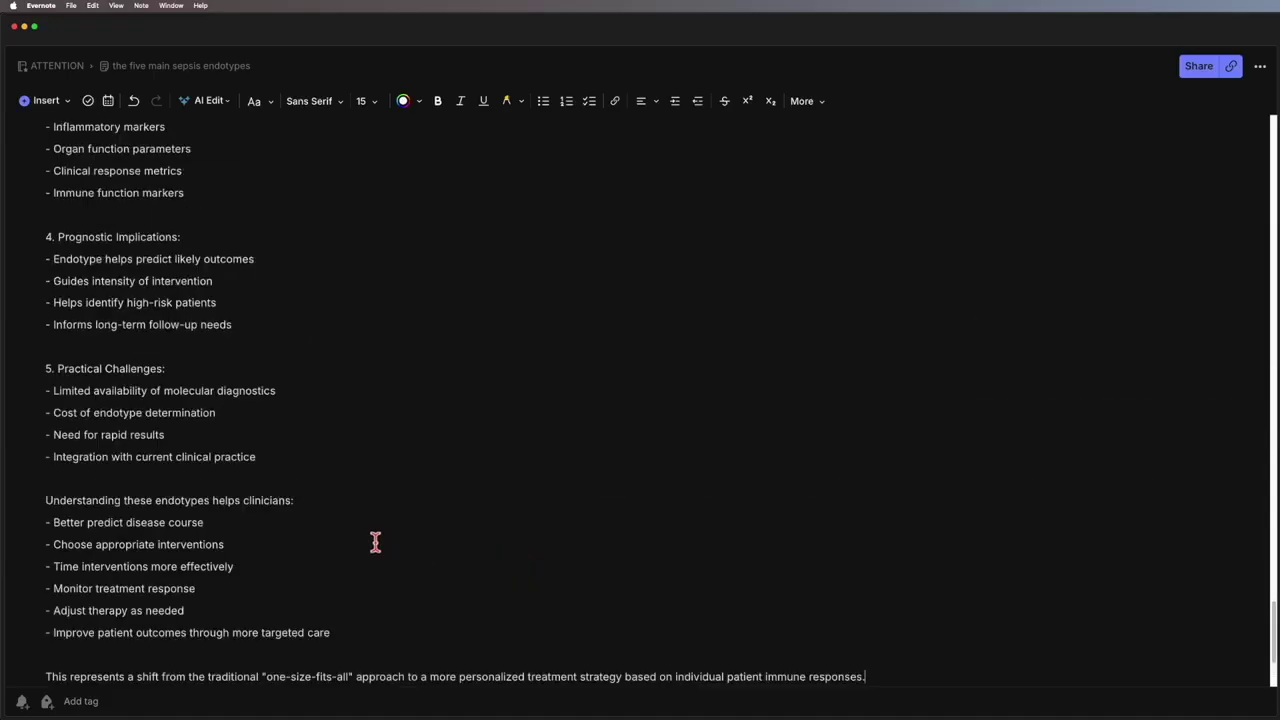
Attach the article fsci-02-1469417.pdf from the Finder's Downloads folder at the end of the Evernote note
scroll(400, 544, "down", 4)
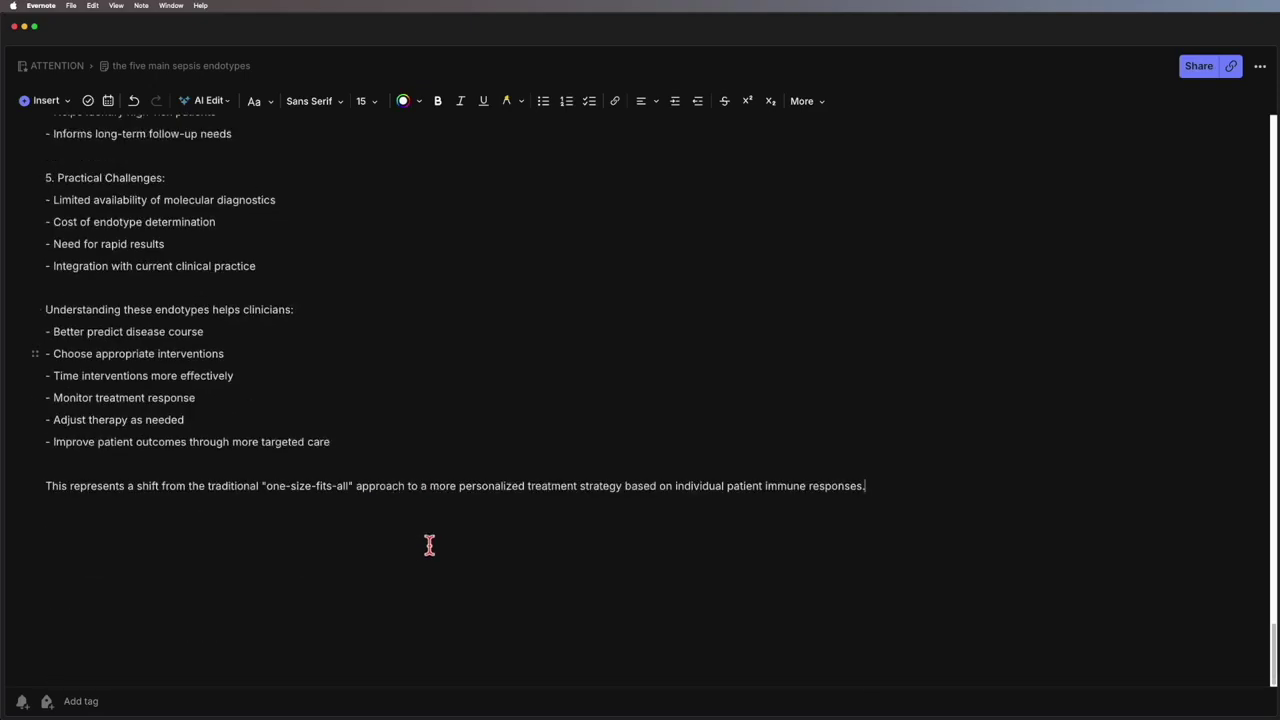
key("super+Tab")
key("super+Tab")
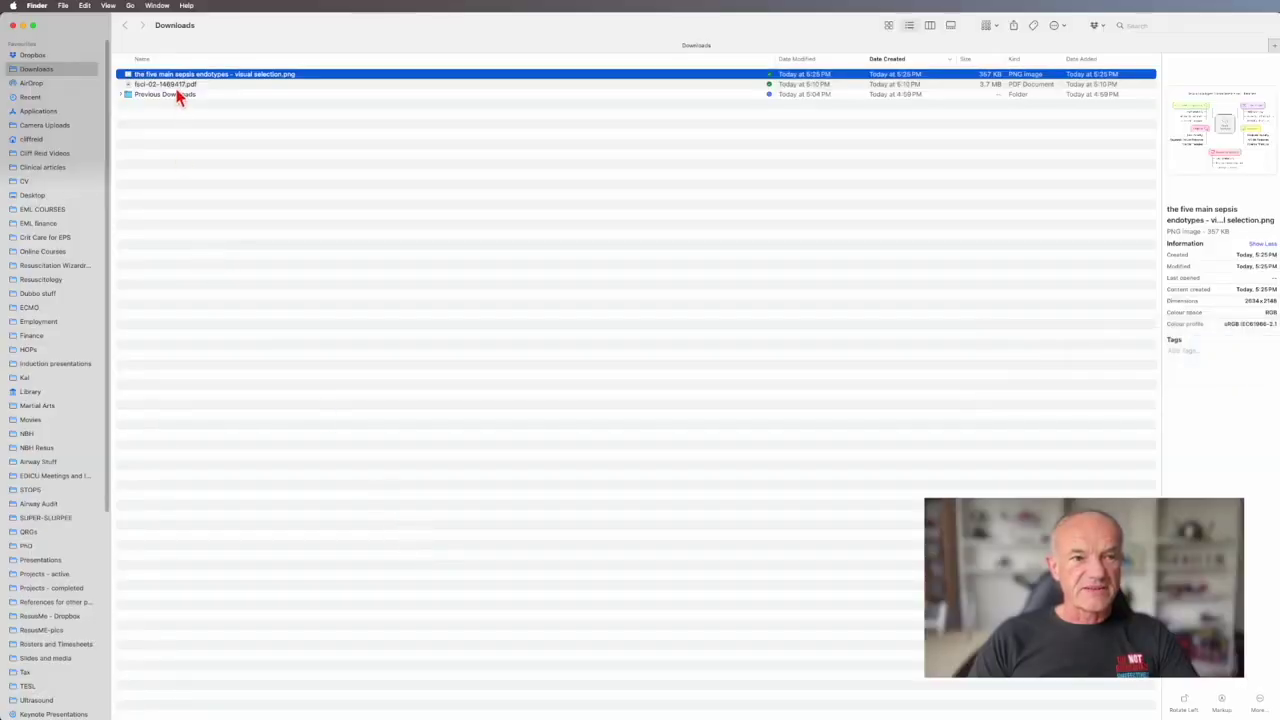
left_click_drag(176, 88, 283, 614)
key("super+Tab")
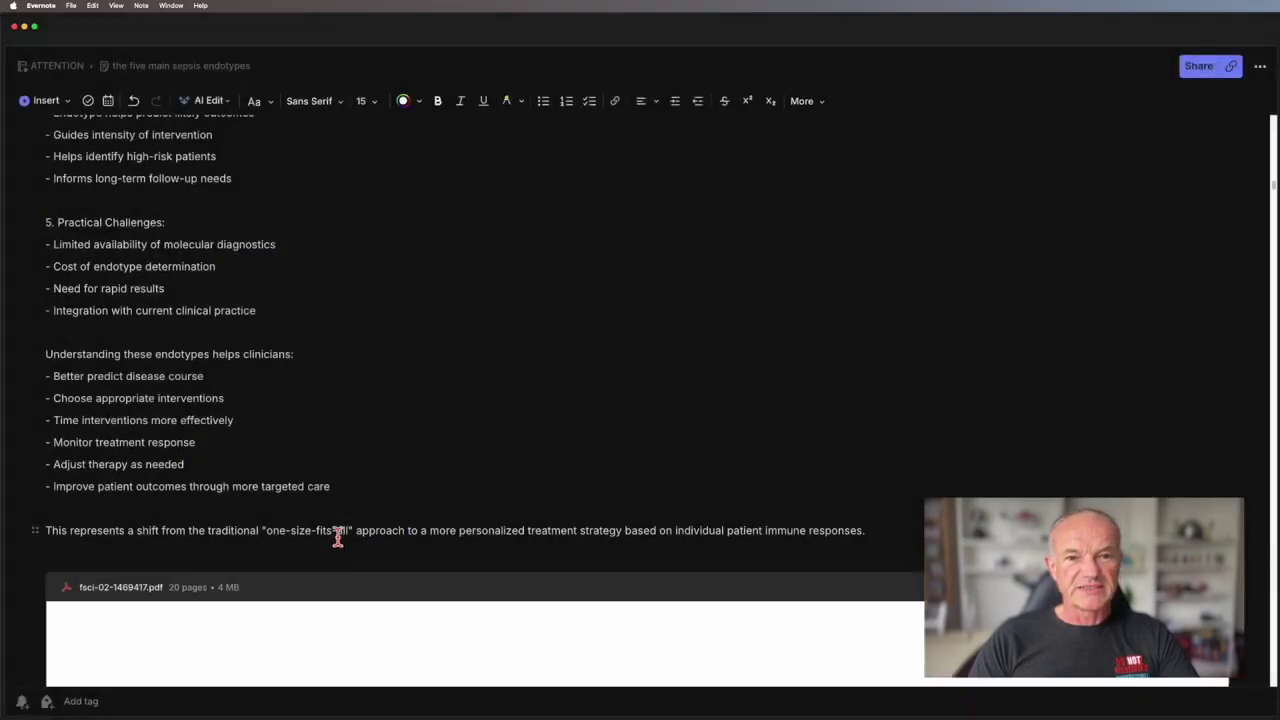
Create the tag "sepsis" and add it to the sepsis endotypes note
scroll(337, 534, "down", 6)
scroll(337, 540, "down", 10)
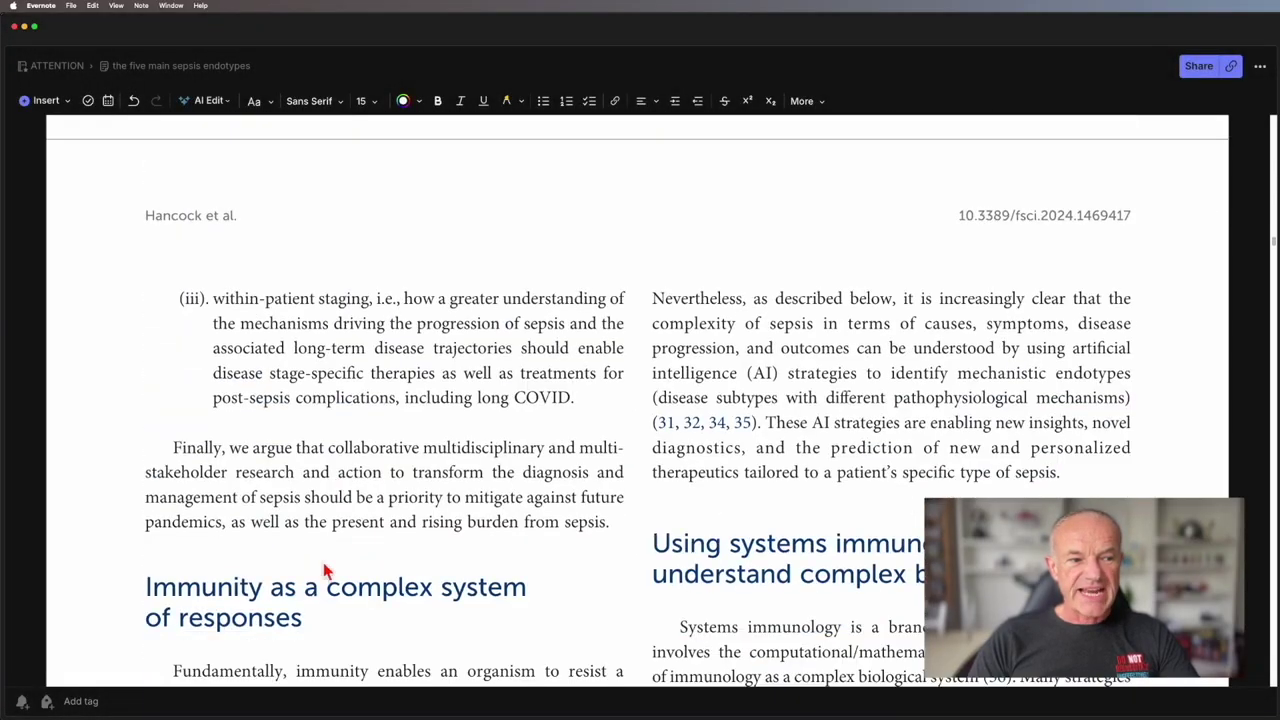
left_click(168, 705)
type("sepsis")
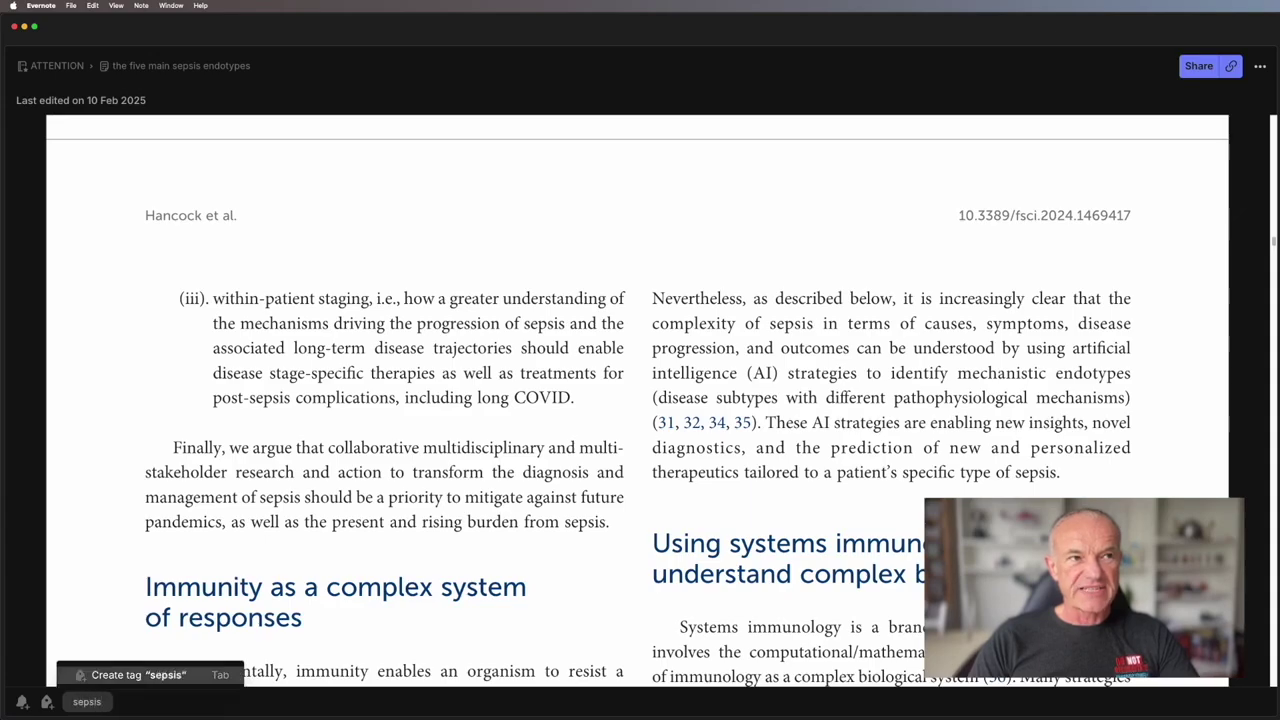
key("Tab")
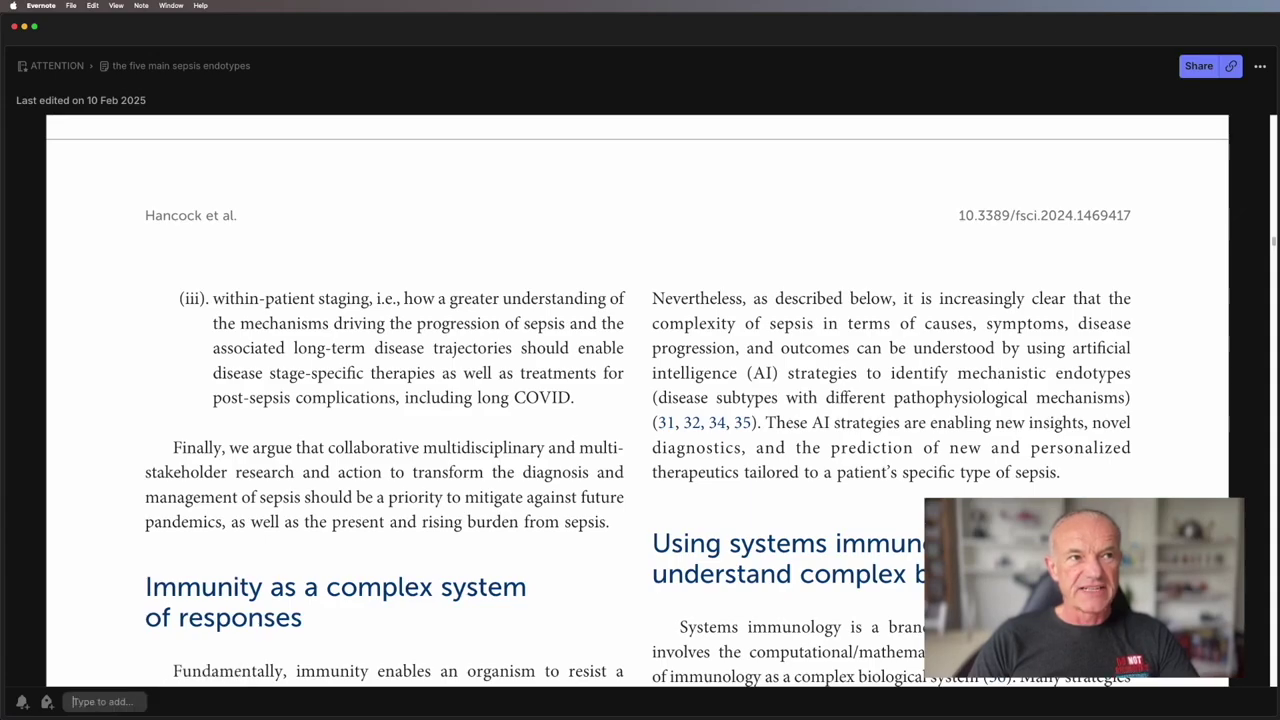
Move the sepsis endotypes note from the ATTENTION notebook to the Clinical Notes notebook
left_click(164, 65)
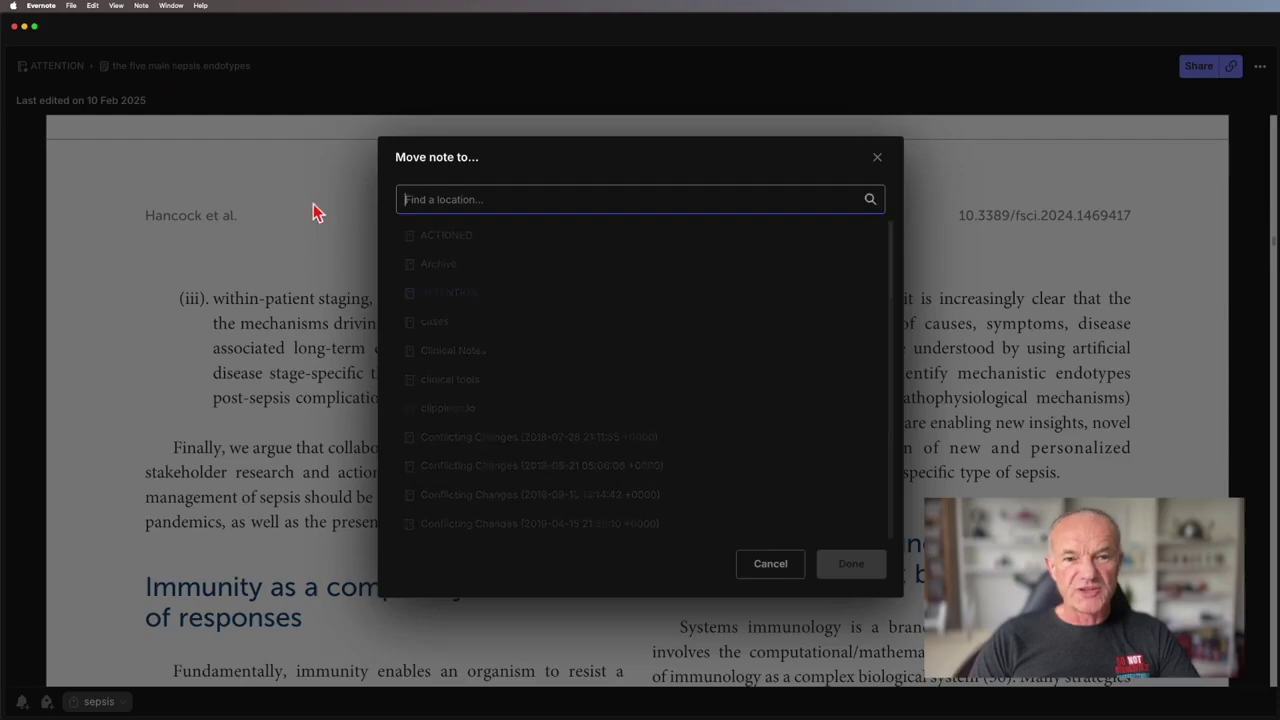
left_click(470, 352)
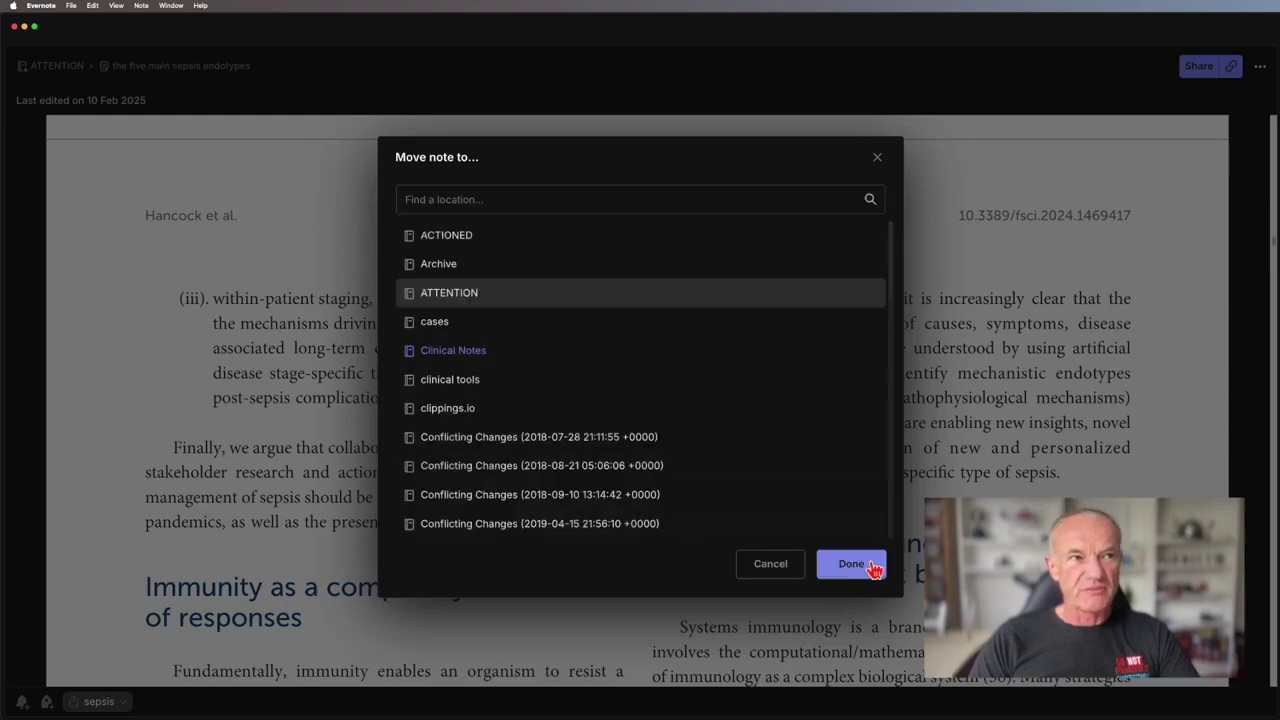
left_click(851, 563)
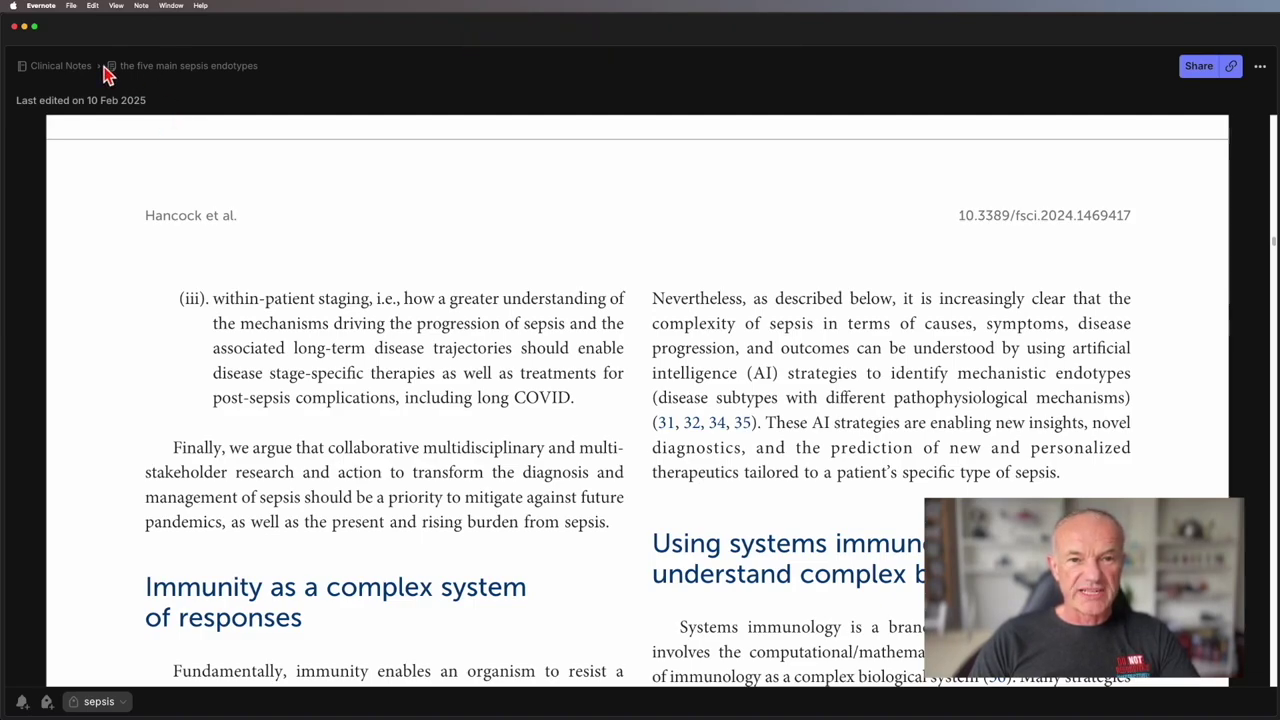
Open "the five main sepsis endotypes" among the notes tagged sepsis and review its mind map, summary texts and attached PDF
left_click(104, 70)
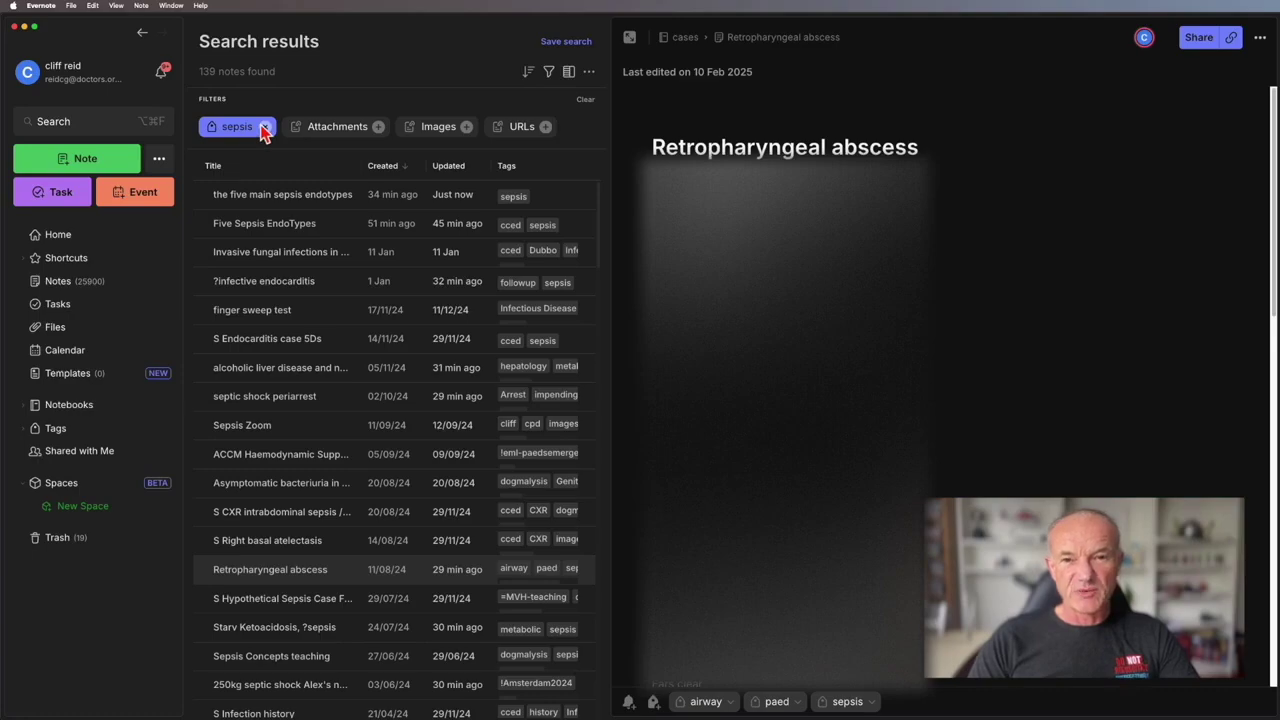
left_click(280, 200)
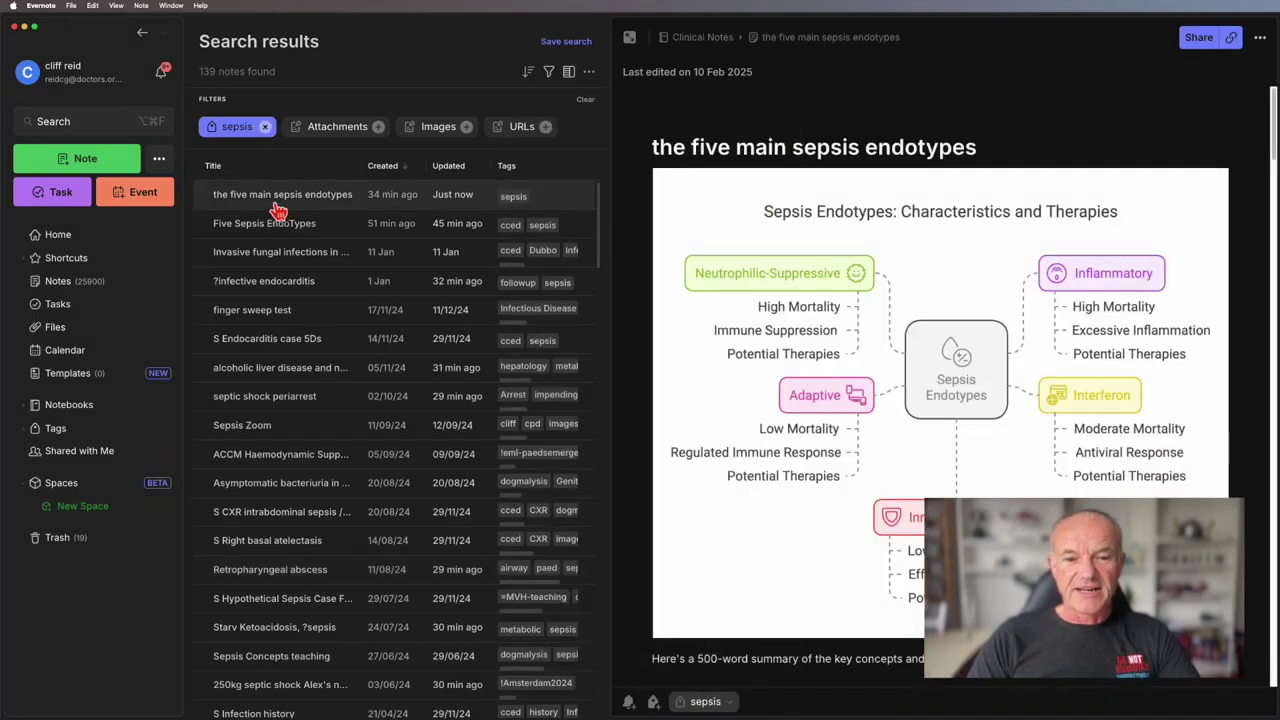
mouse_move(968, 279)
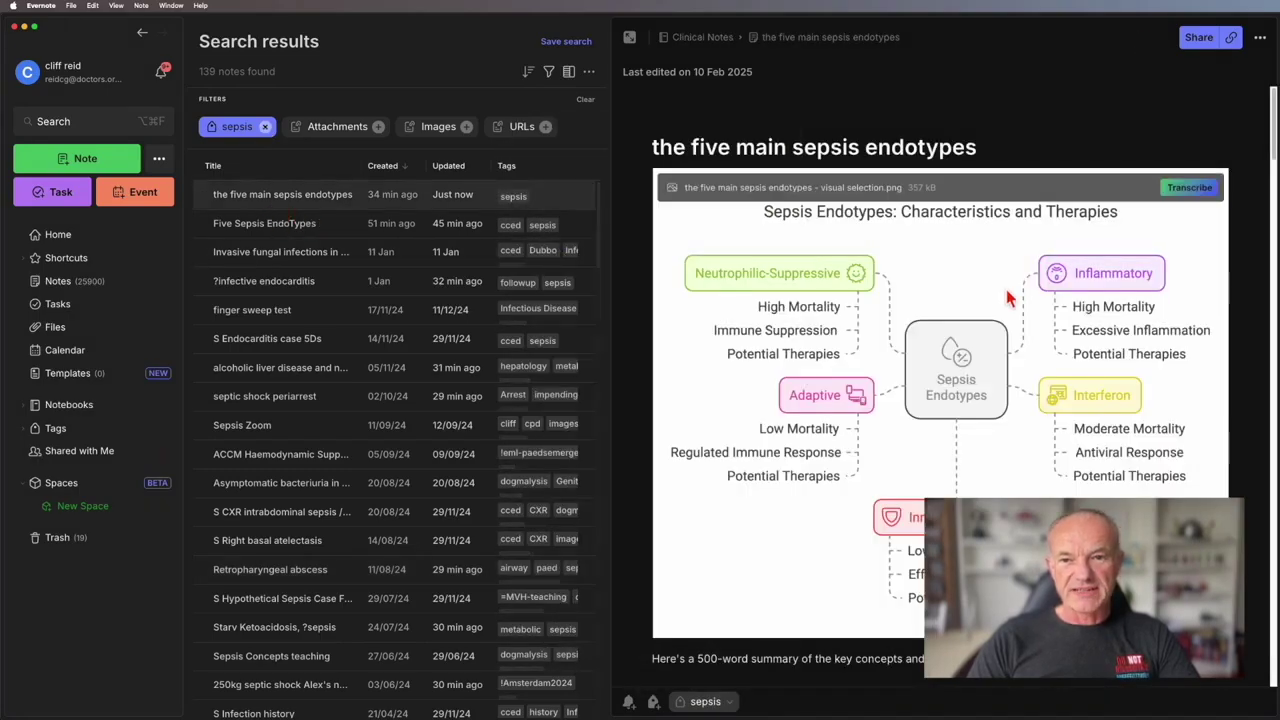
scroll(1143, 402, "down", 5)
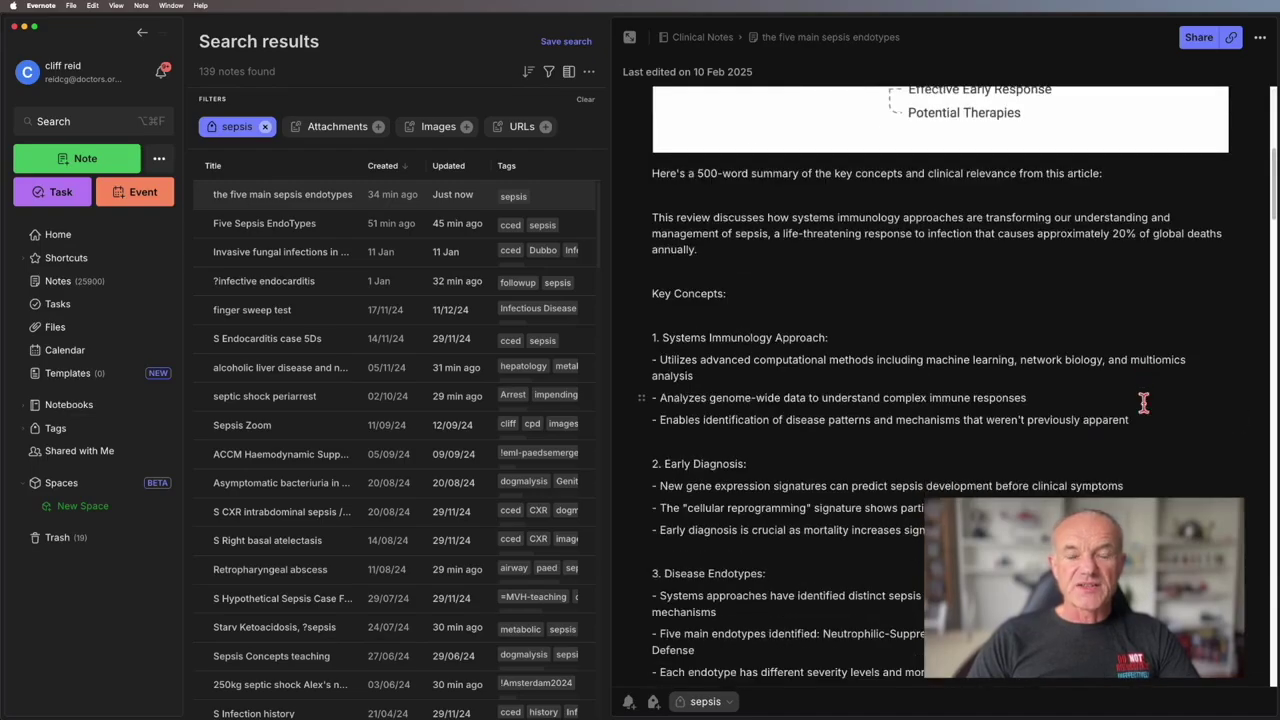
scroll(1143, 402, "down", 15)
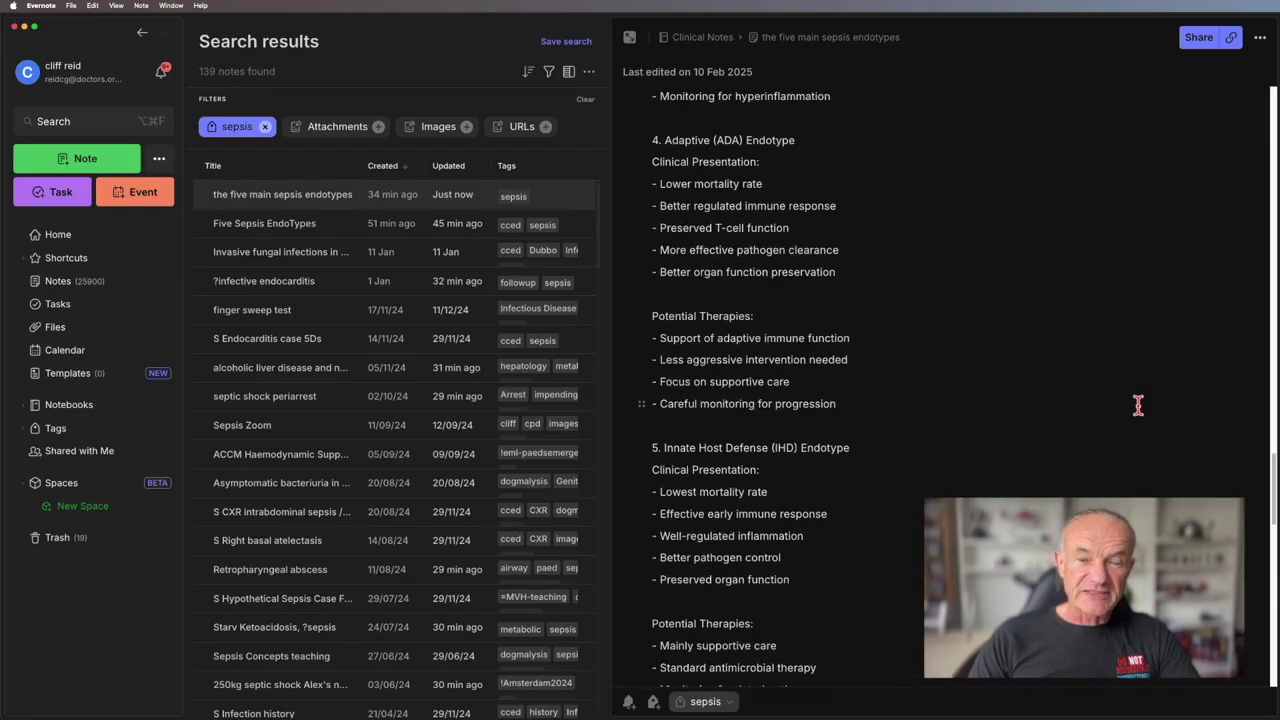
scroll(1138, 404, "down", 20)
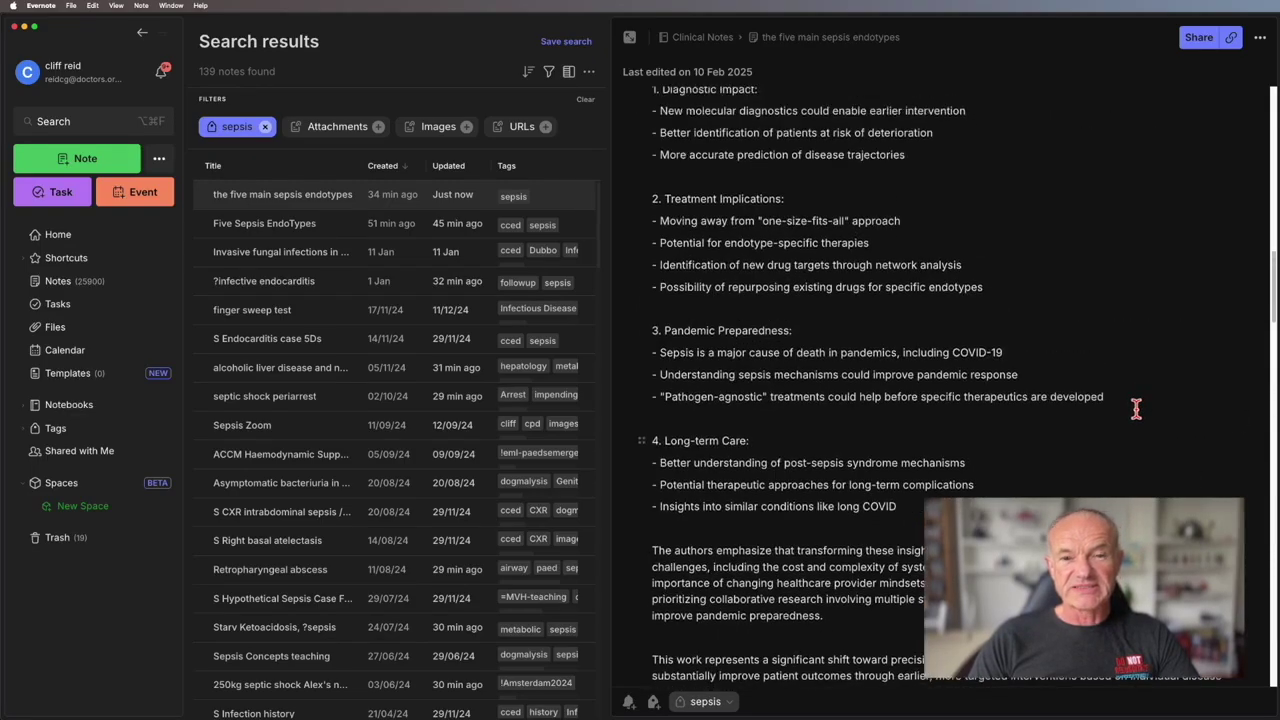
scroll(1136, 408, "up", 20)
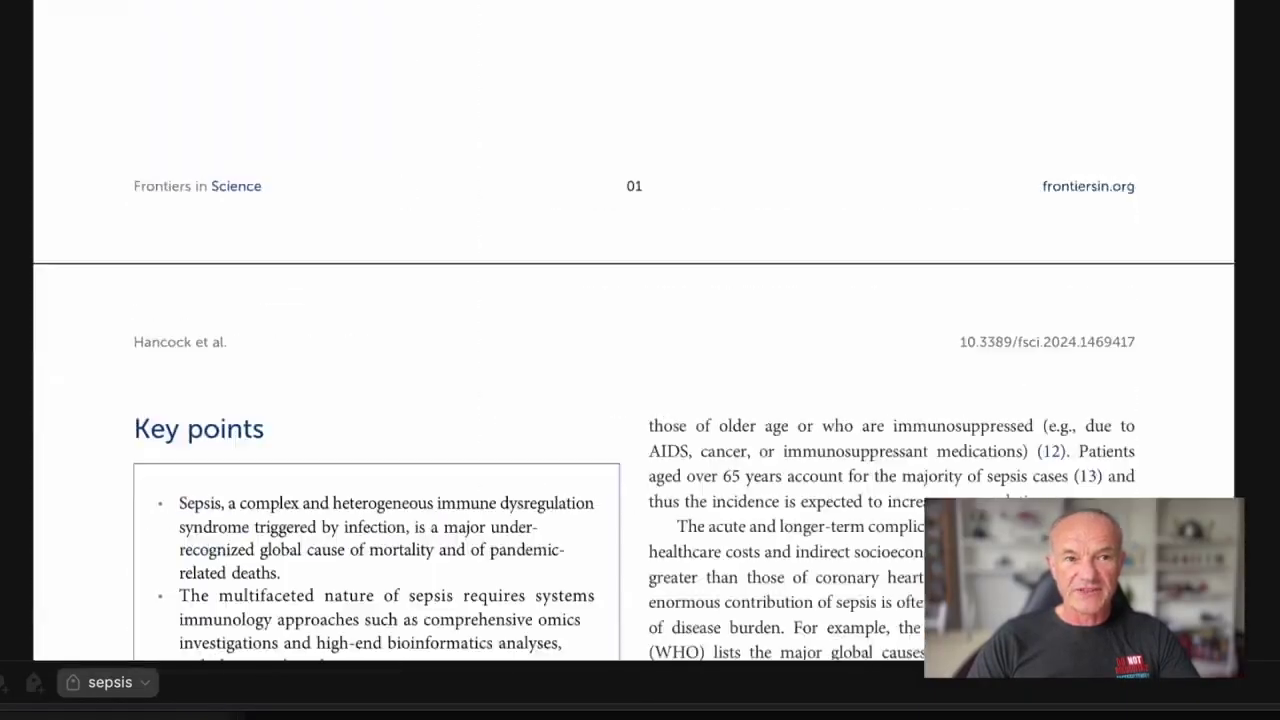
scroll(634, 330, "down", 20)
scroll(634, 330, "down", 20)
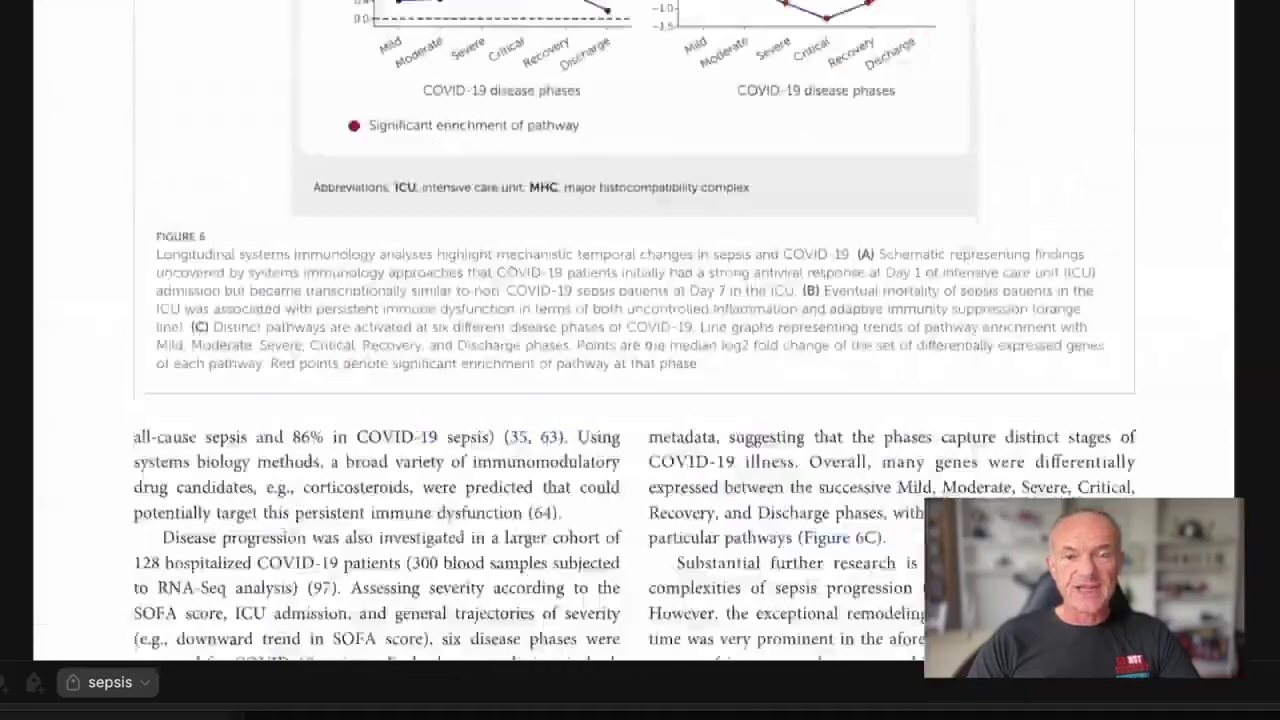